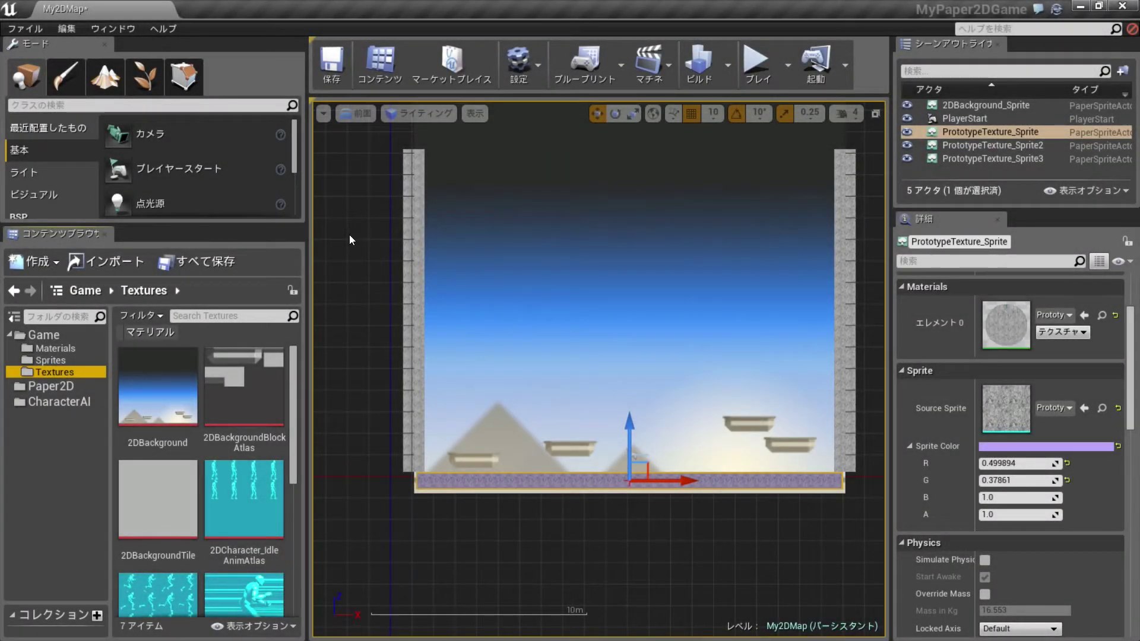
- Preview the 2DBackgroundBlockAtlas texture, close the preview, and bring up its asset actions
right_drag(359, 251, 502, 273)
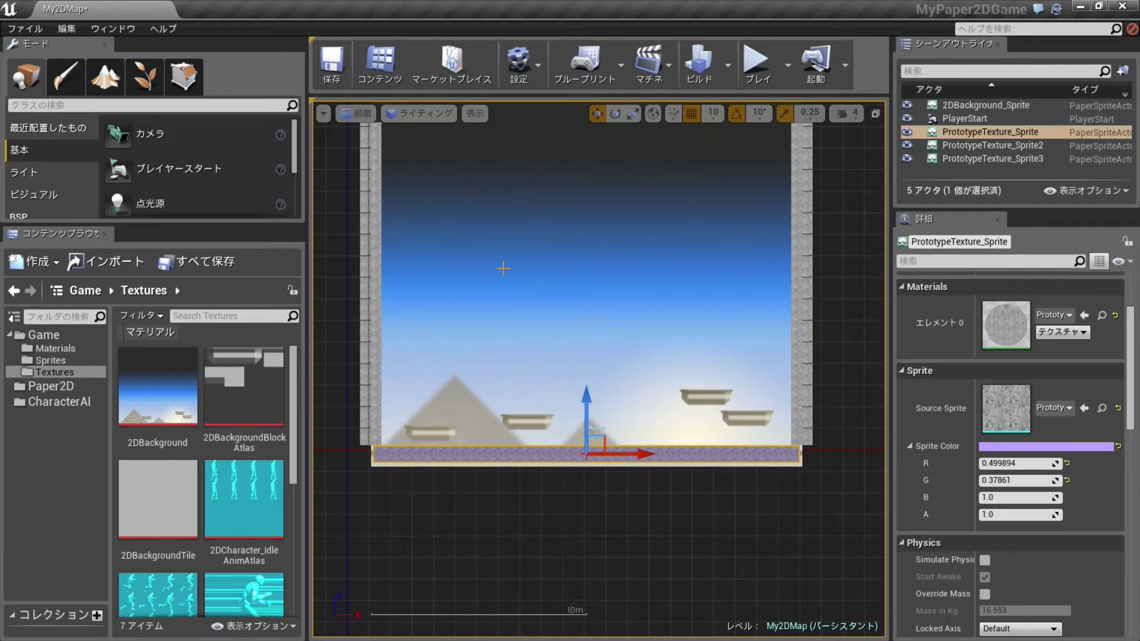
click(242, 382)
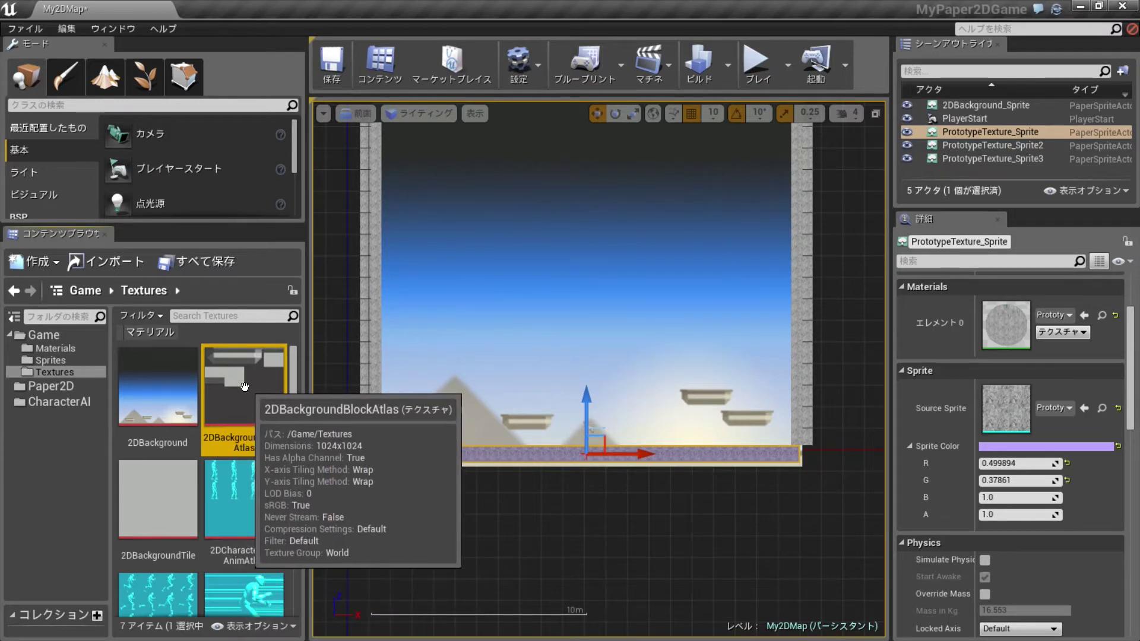
double_click(245, 387)
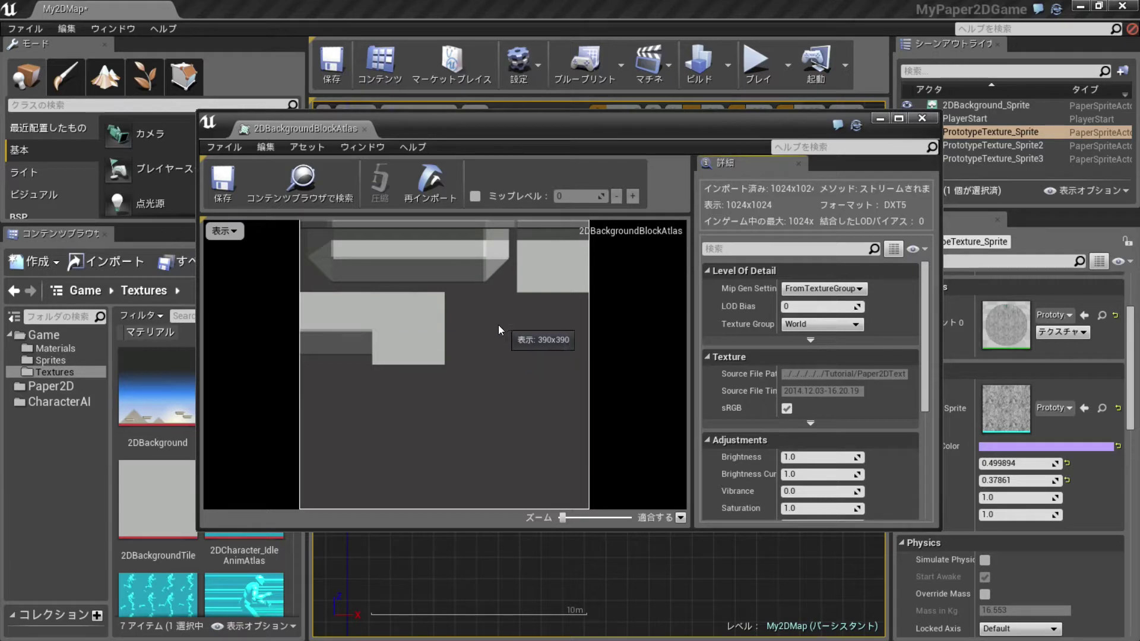
click(920, 118)
right_click(236, 385)
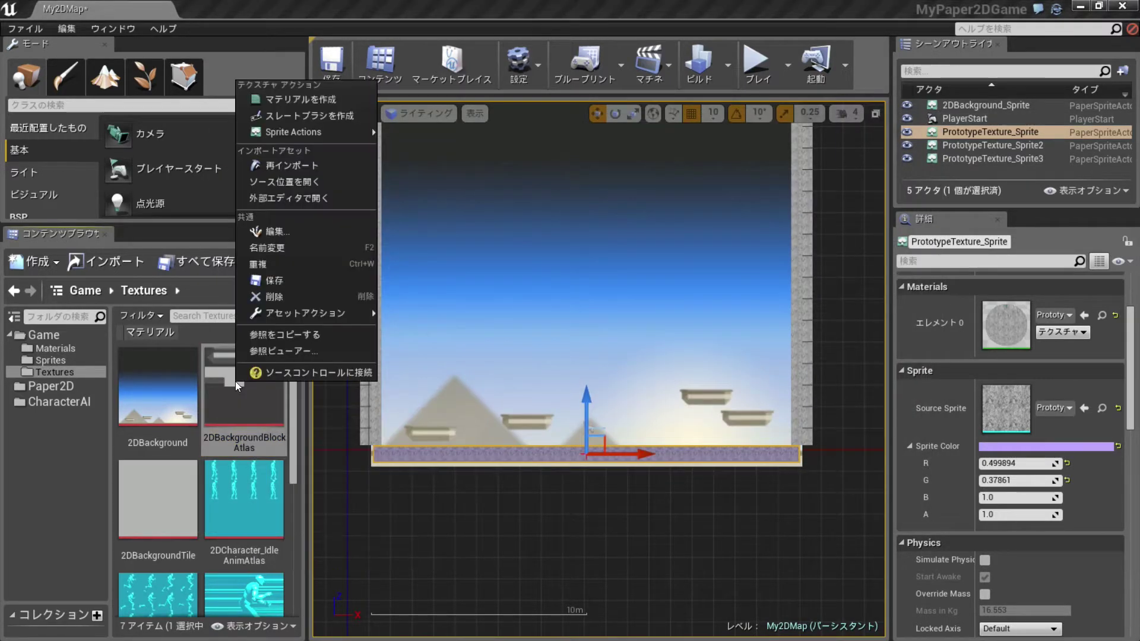
- Create a sprite from the atlas texture and name it Platform
mouse_move(337, 138)
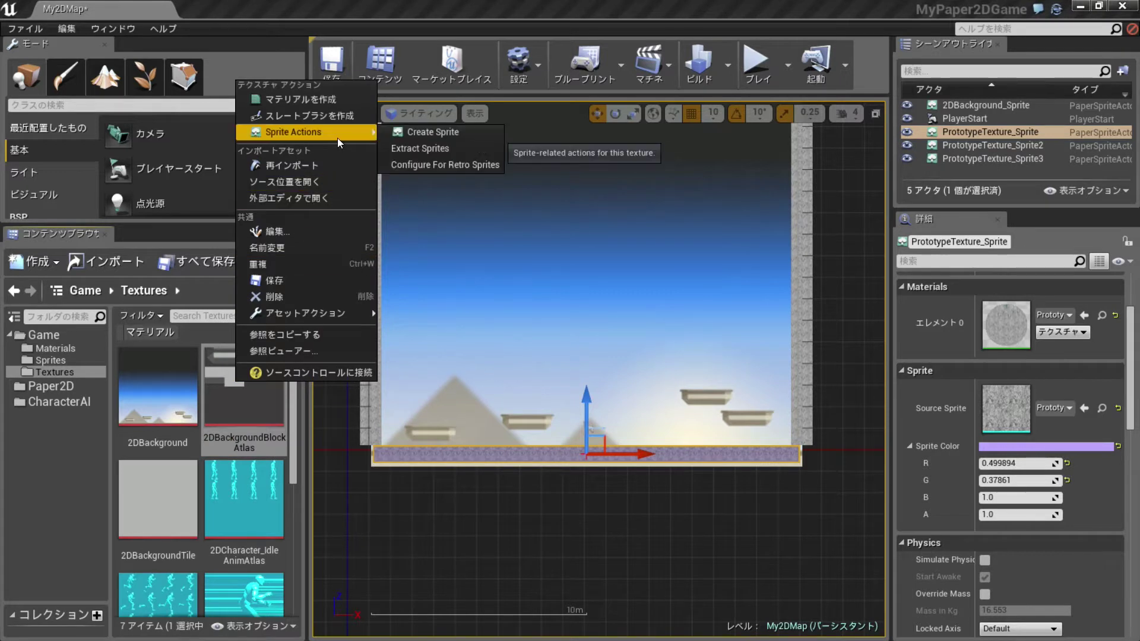
click(418, 134)
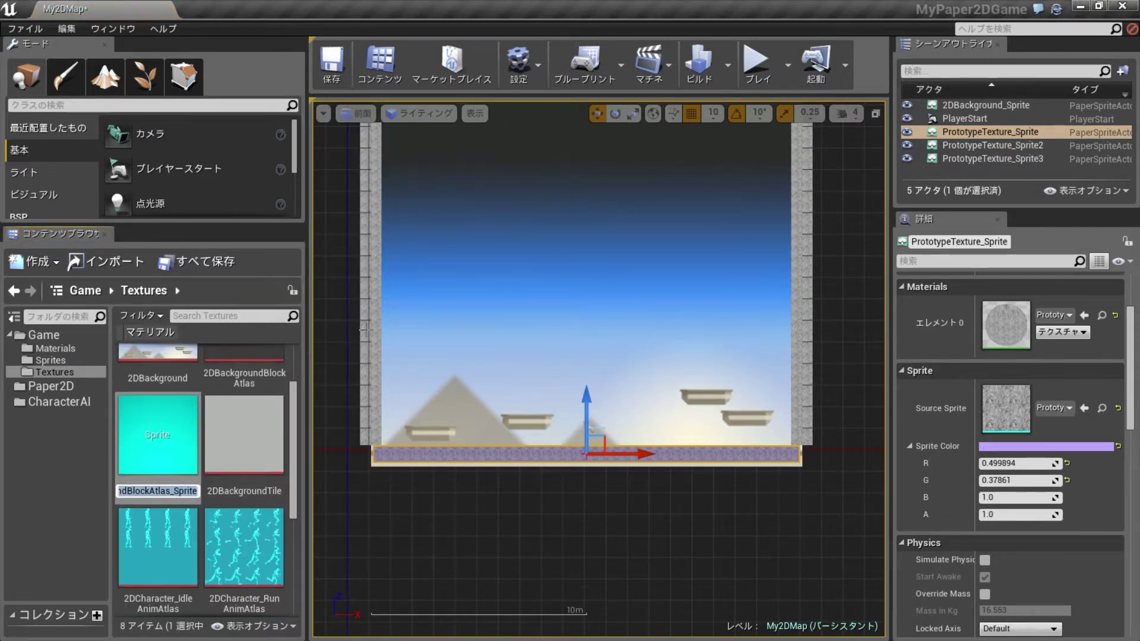
text(Platform)
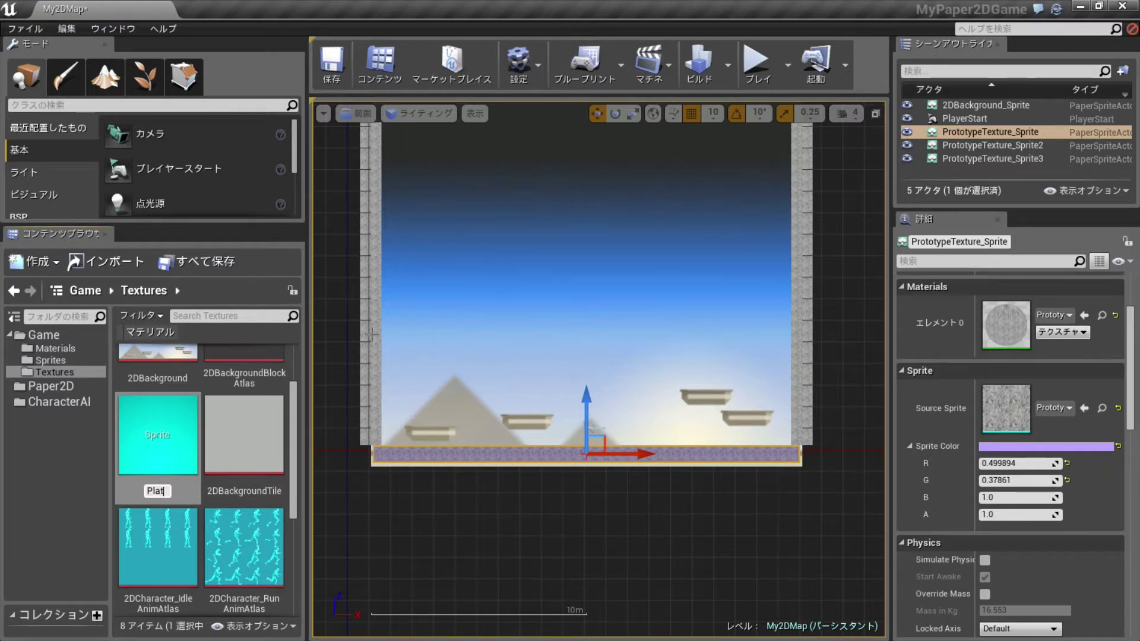
key(Return)
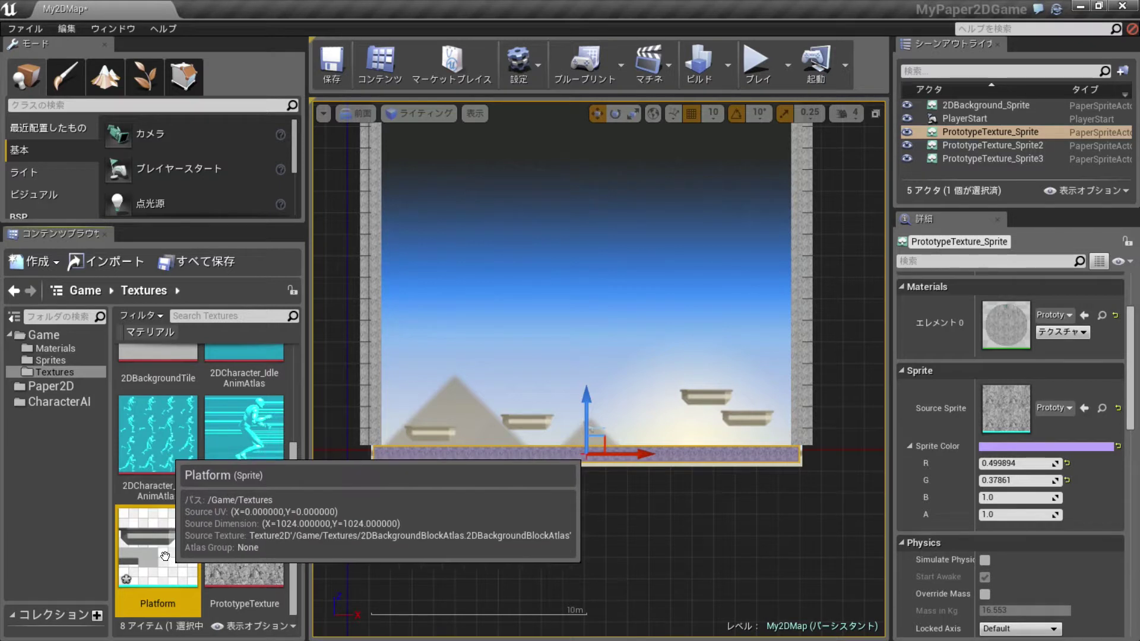
- Move the Platform sprite into the Sprites folder and select it there
drag(155, 554, 54, 362)
click(90, 398)
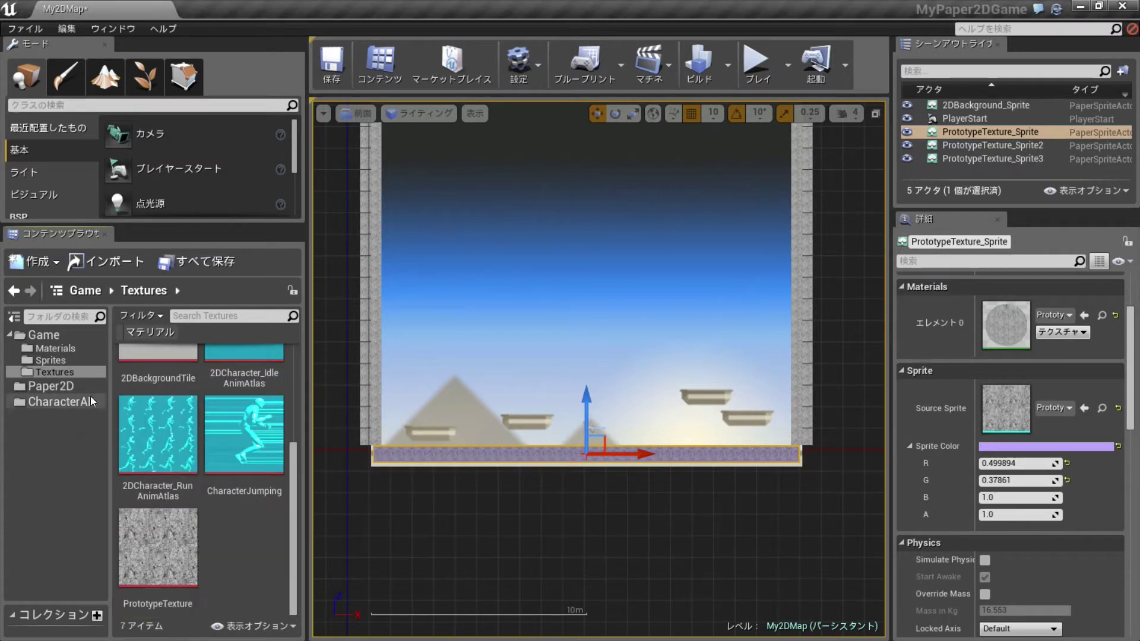
click(51, 360)
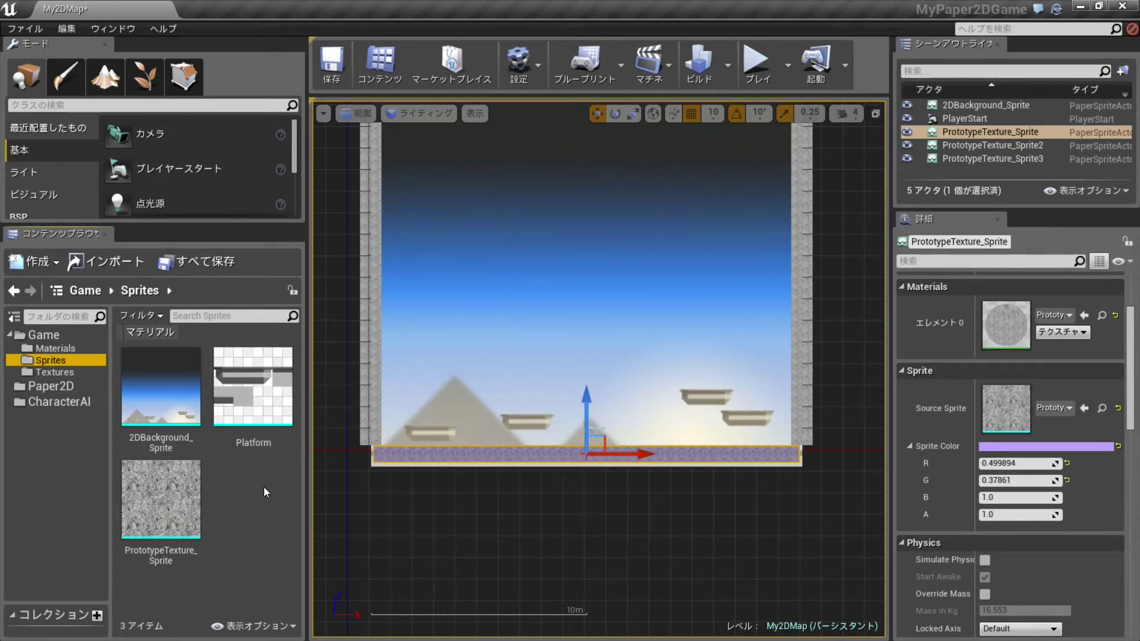
click(260, 389)
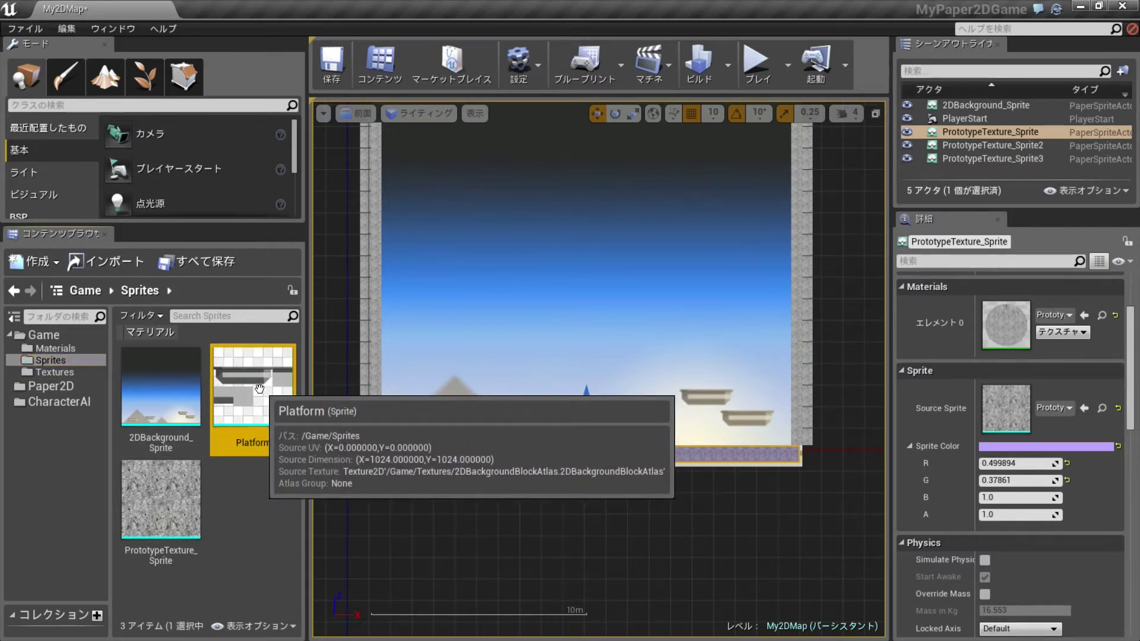
- Open Platform in the Sprite Editor and centre the sprite in the viewport
double_click(259, 389)
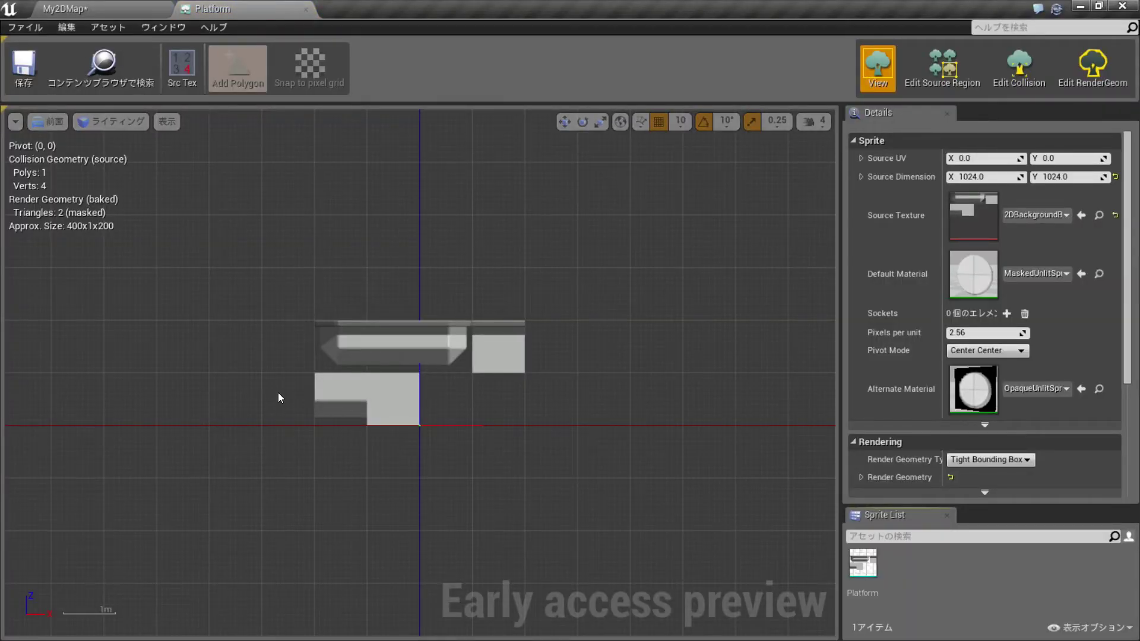
scroll(278, 392, up, 3)
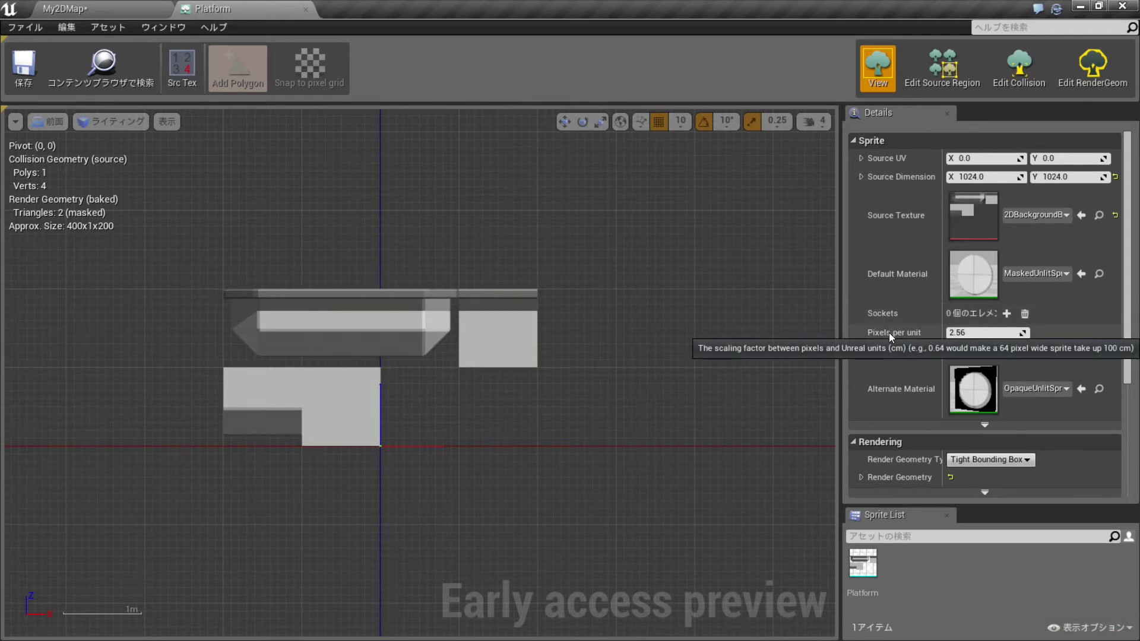
mouse_move(578, 322)
right_down()
mouse_move(665, 324)
mouse_move(691, 300)
mouse_move(775, 288)
right_up()
scroll(667, 323, up, 2)
scroll(668, 320, up, 1)
scroll(732, 297, up, 1)
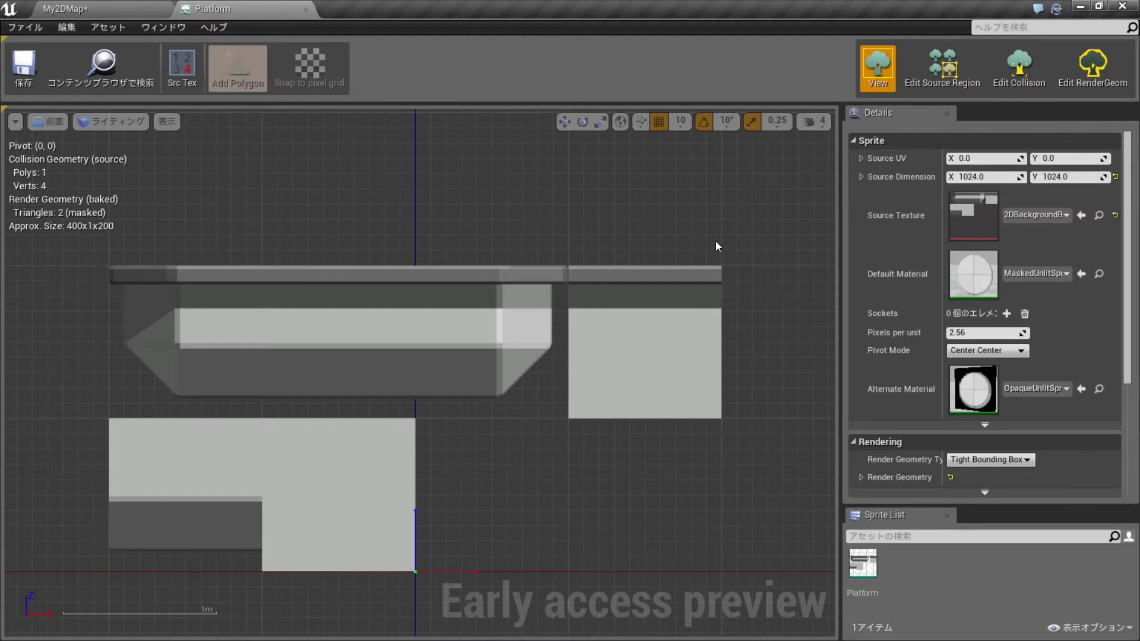
- Keep the pivot mode at Center Center and switch to source-region editing
click(996, 351)
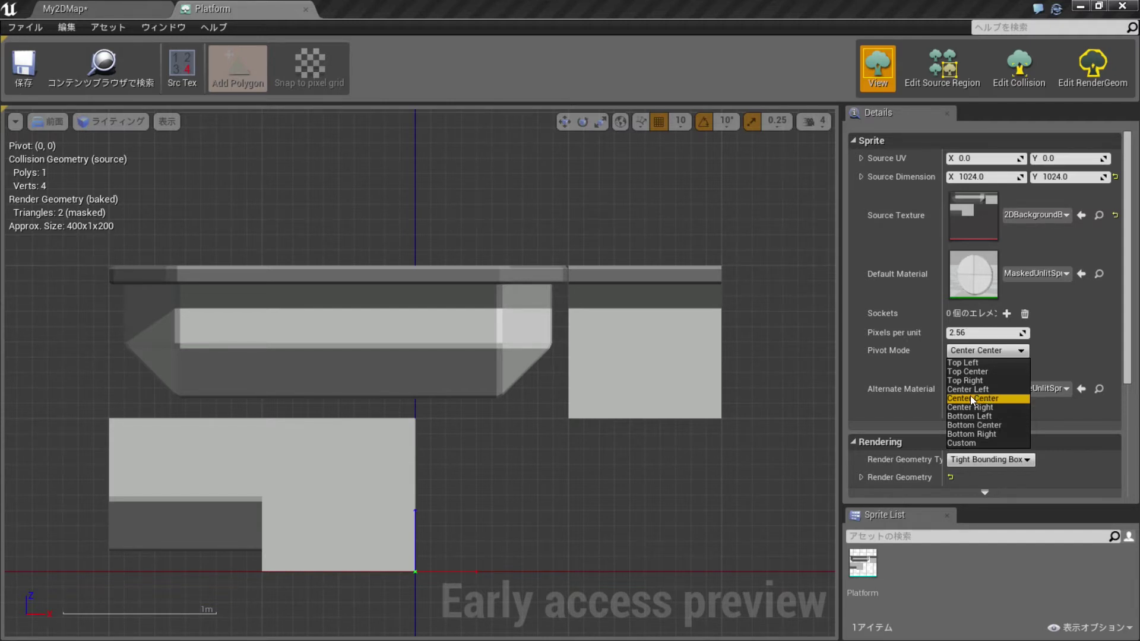
click(768, 285)
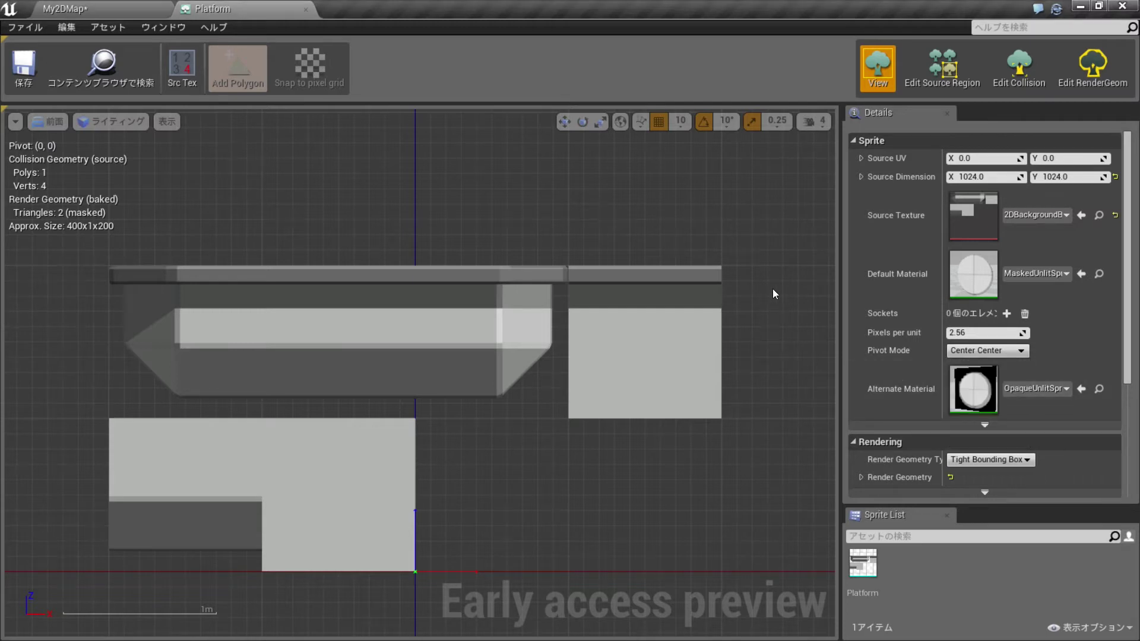
scroll(778, 293, up, 1)
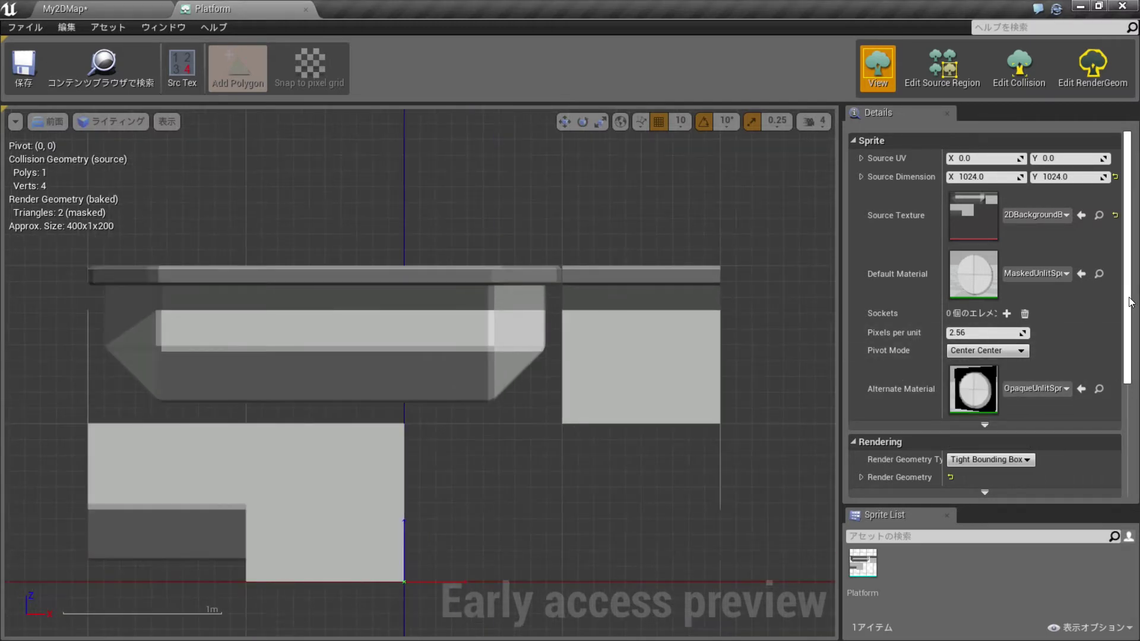
scroll(882, 338, down, 3)
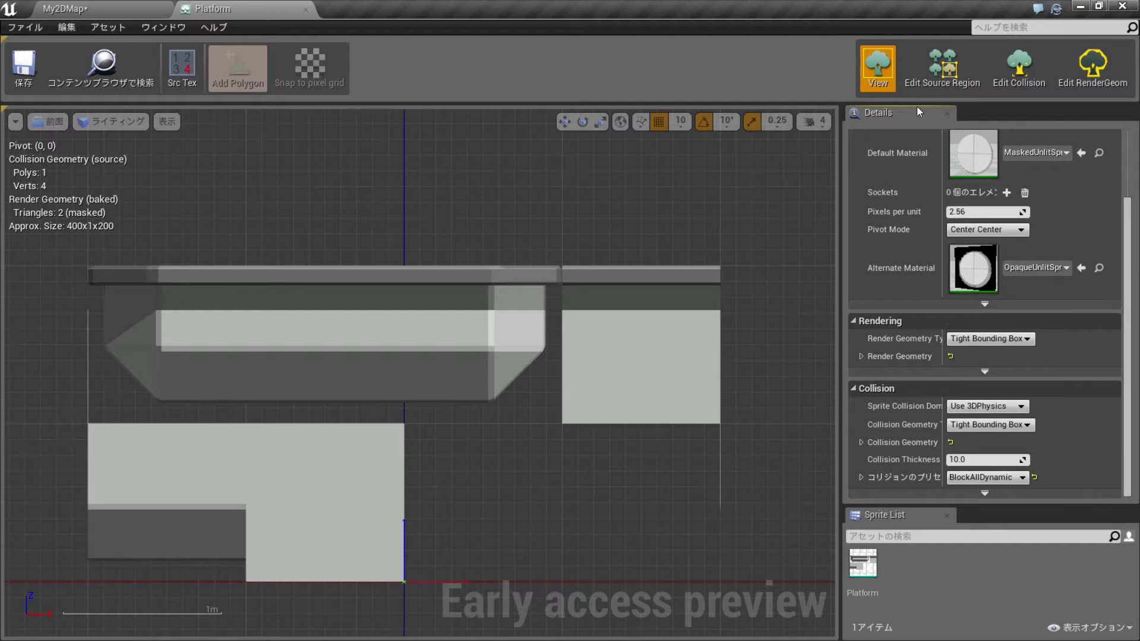
click(1010, 66)
click(936, 76)
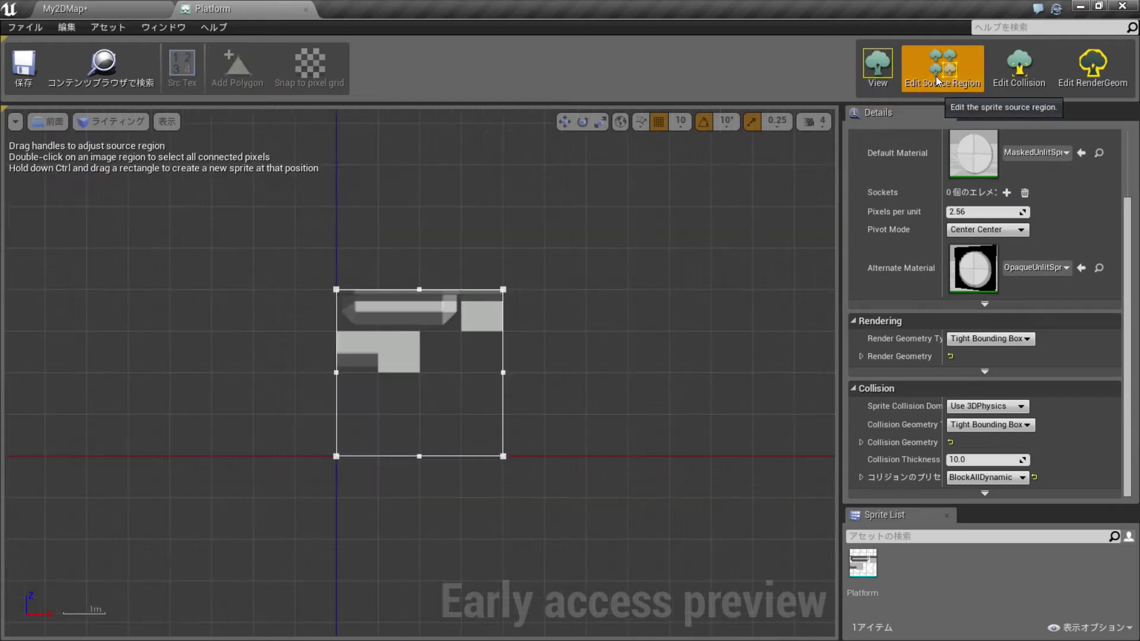
- Raise the source region's bottom edge and pull its right edge in toward the platform
scroll(546, 301, up, 2)
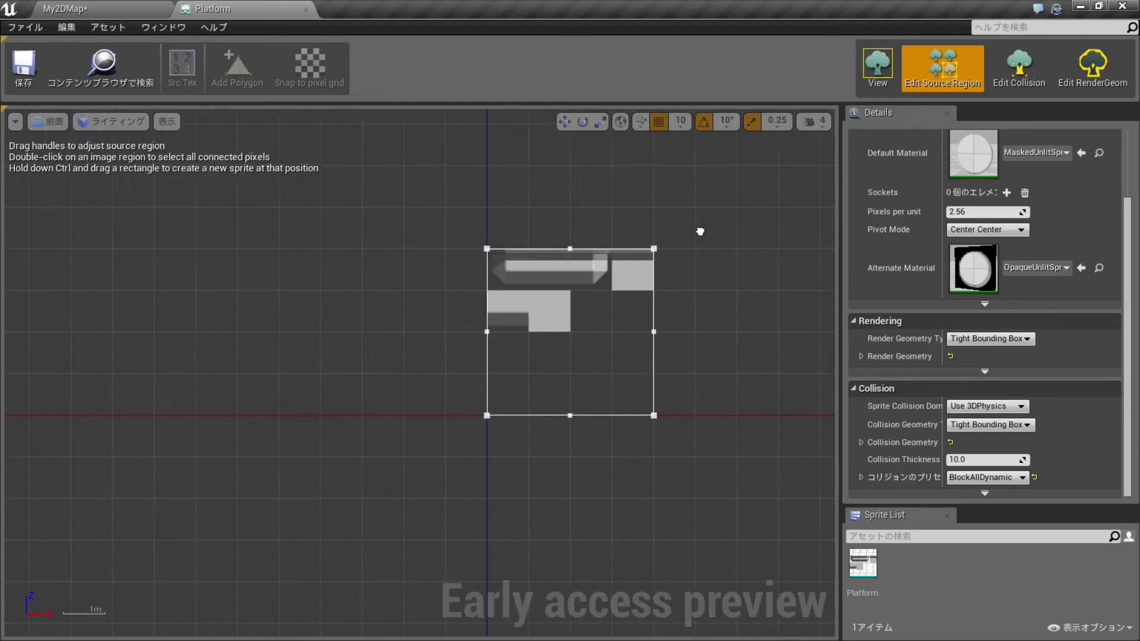
right_drag(543, 312, 635, 289)
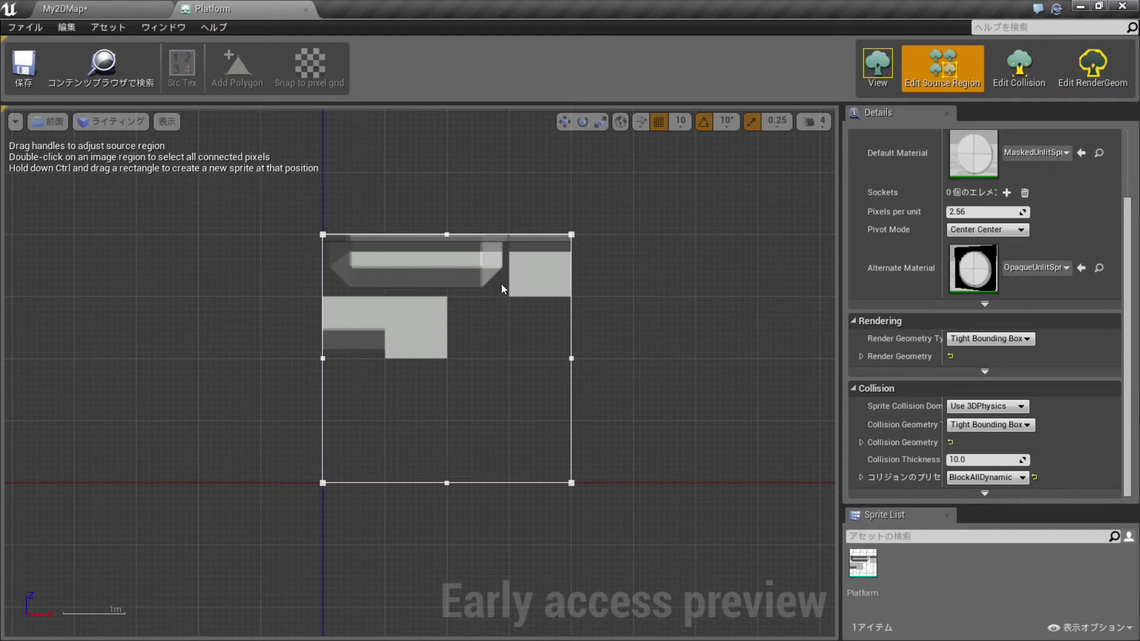
click(571, 483)
drag(579, 445, 579, 252)
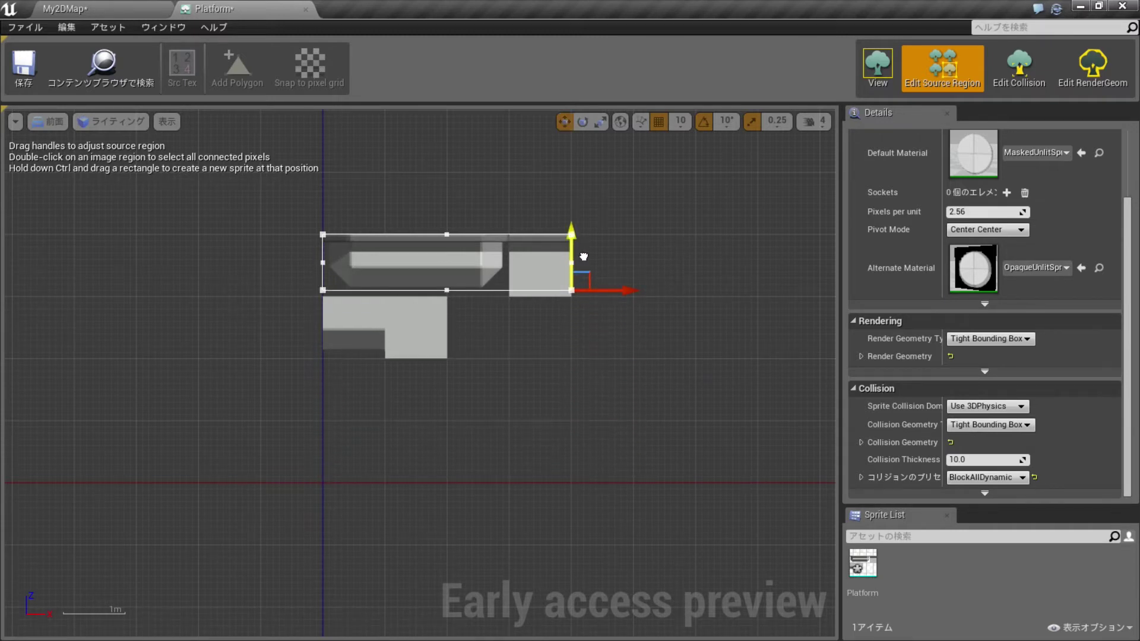
scroll(525, 340, up, 3)
right_drag(496, 293, 558, 444)
scroll(551, 440, up, 1)
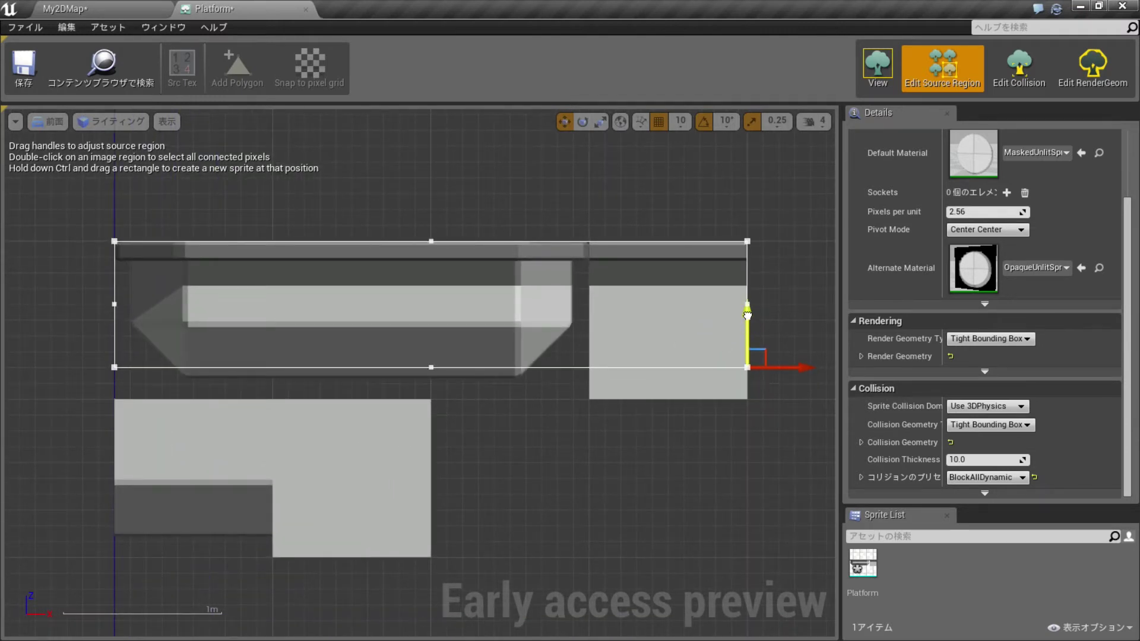
drag(786, 381, 628, 380)
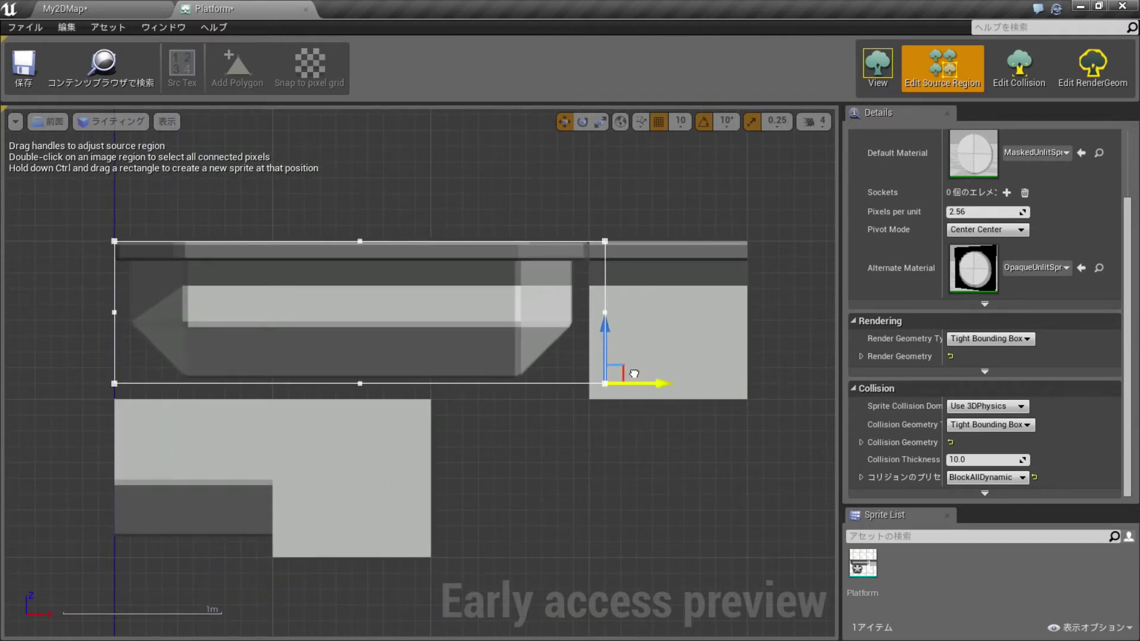
scroll(632, 320, up, 1)
scroll(629, 315, up, 1)
mouse_move(623, 309)
right_down()
mouse_move(778, 314)
mouse_move(759, 318)
right_up()
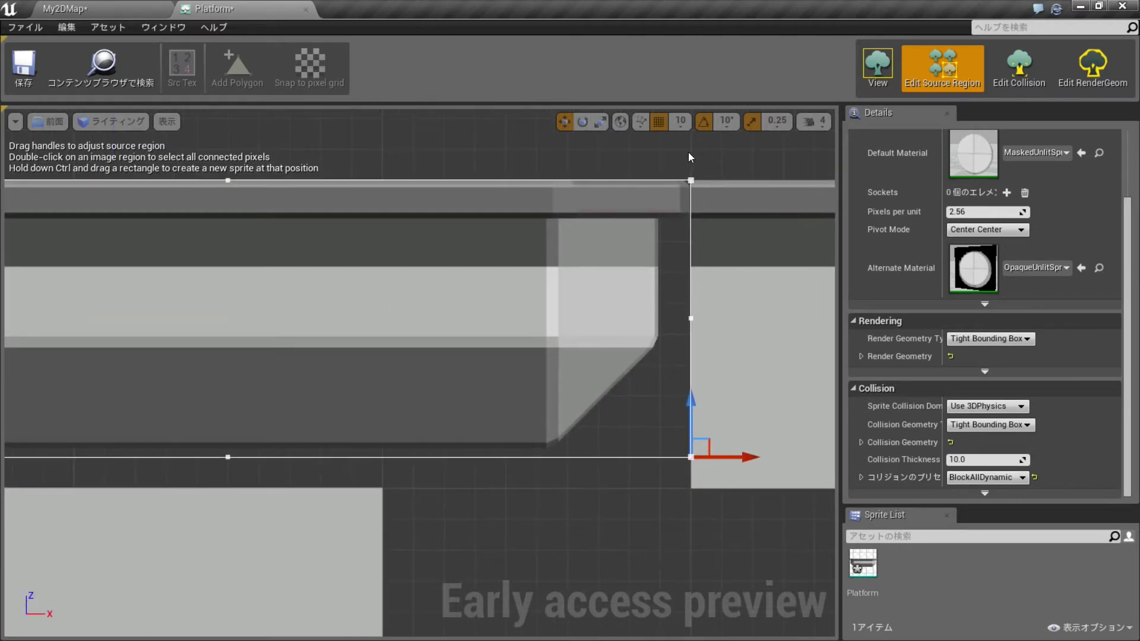
- Set grid snap to 1, nudge the bottom edge onto the platform, and preview the cropped sprite
click(680, 121)
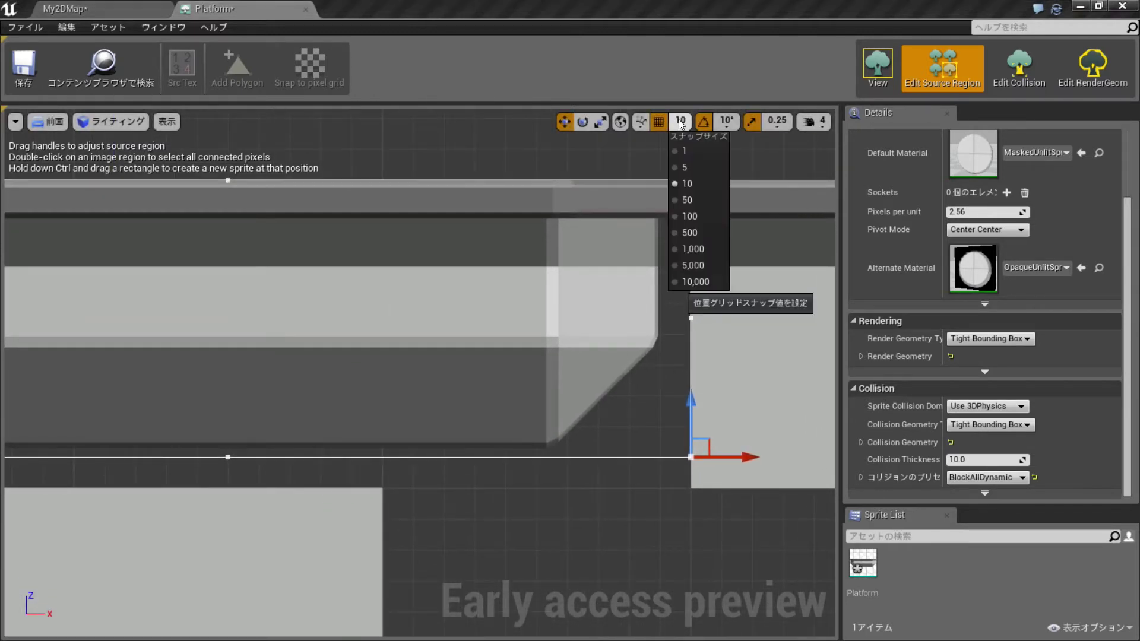
click(694, 167)
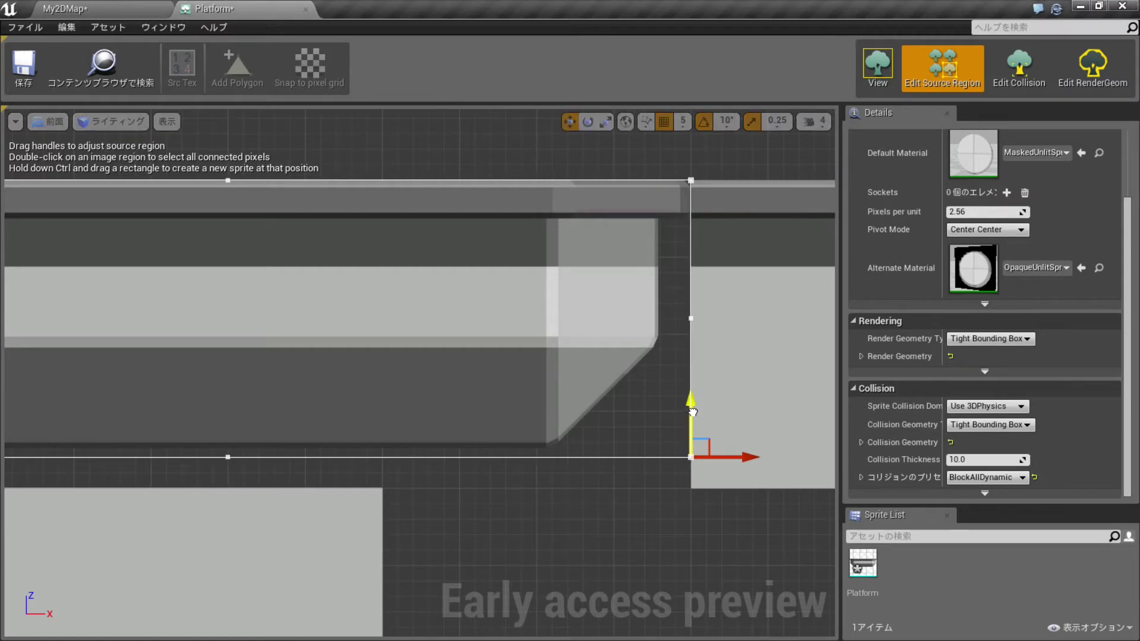
click(683, 122)
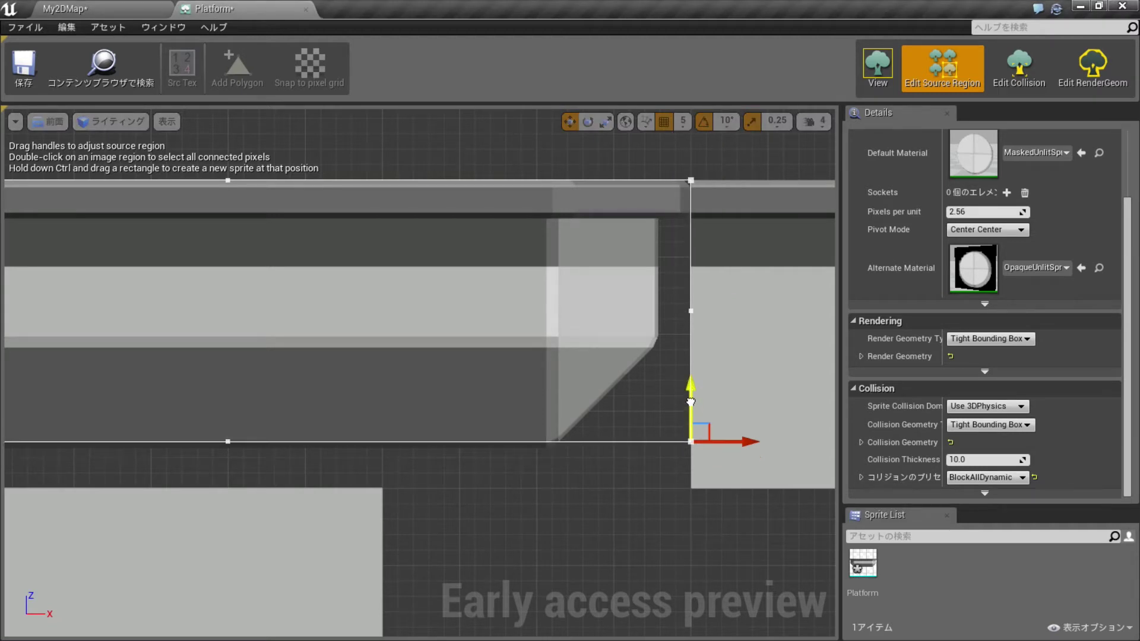
click(683, 123)
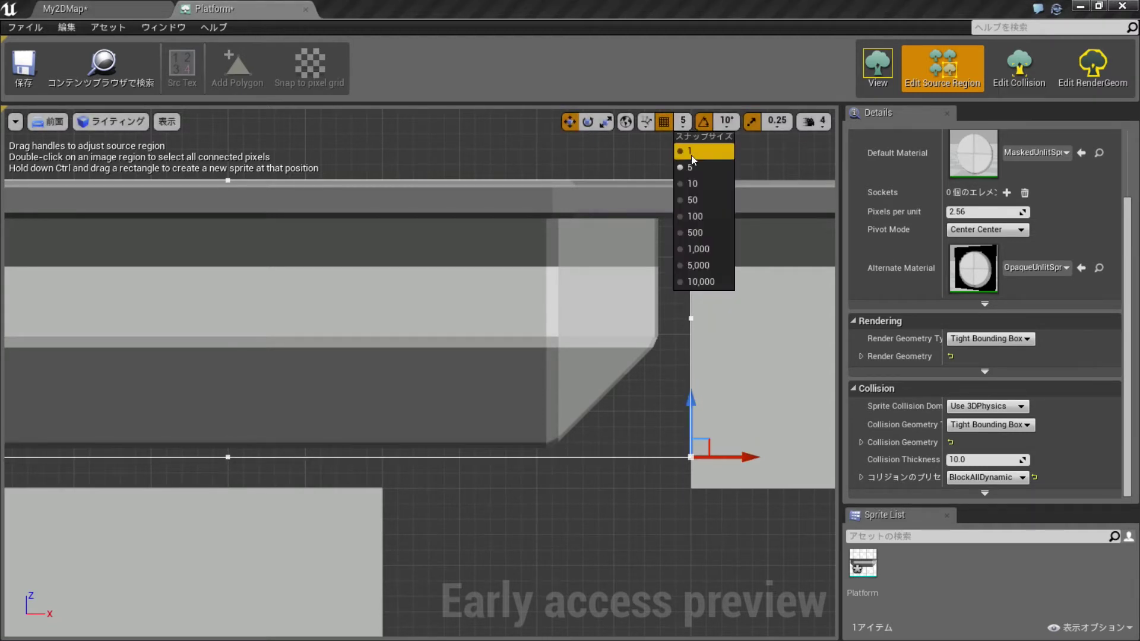
click(692, 149)
drag(687, 423, 694, 415)
click(636, 436)
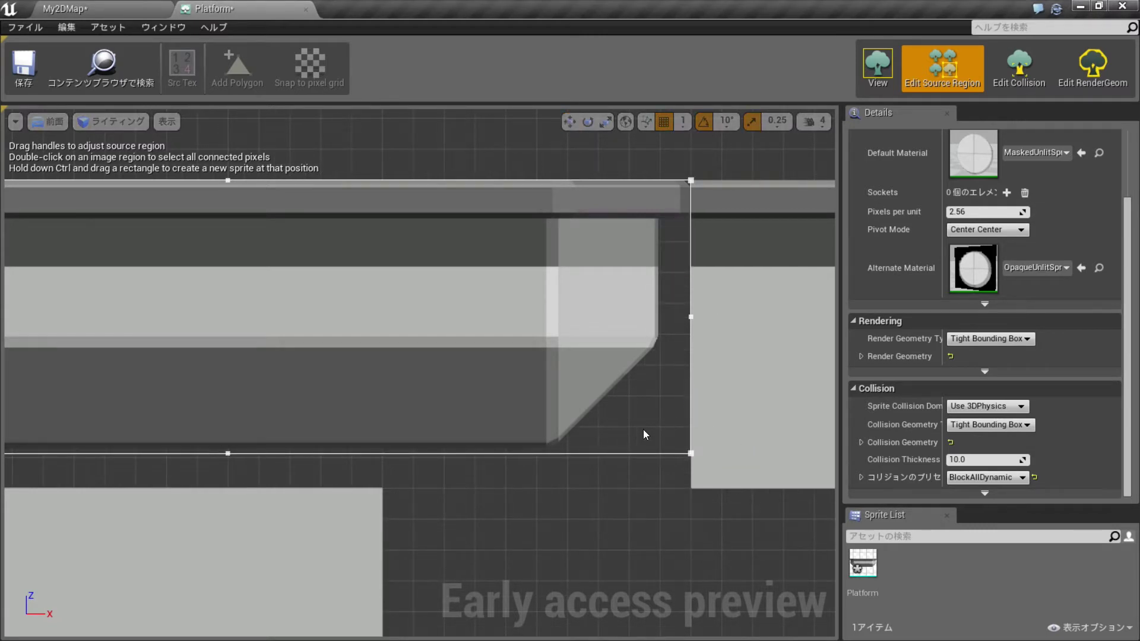
click(691, 454)
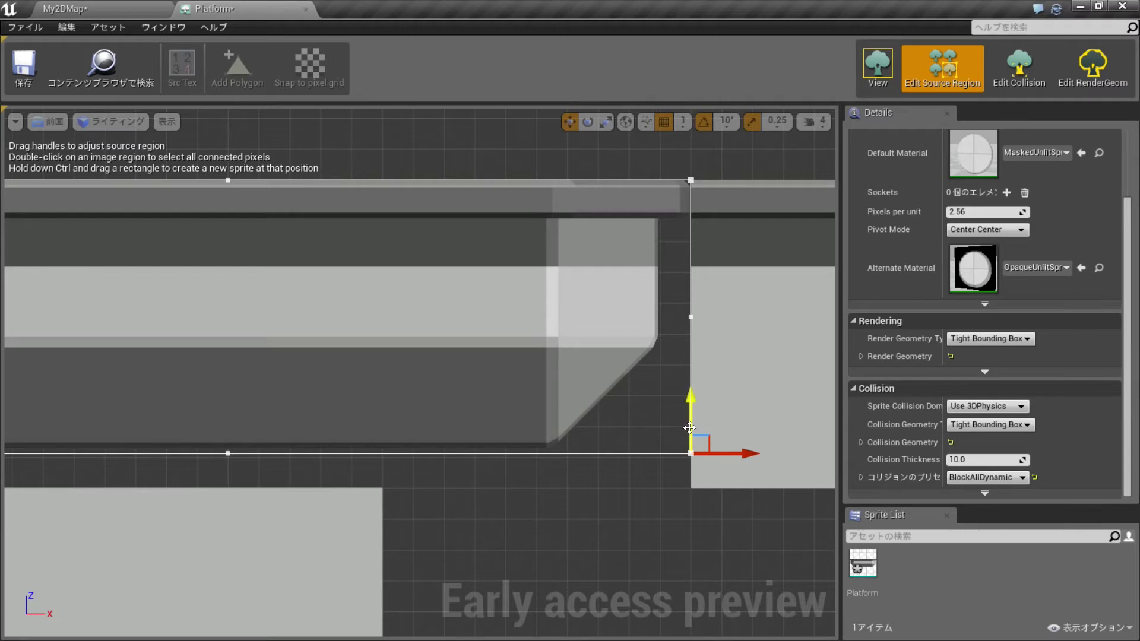
drag(693, 422, 693, 418)
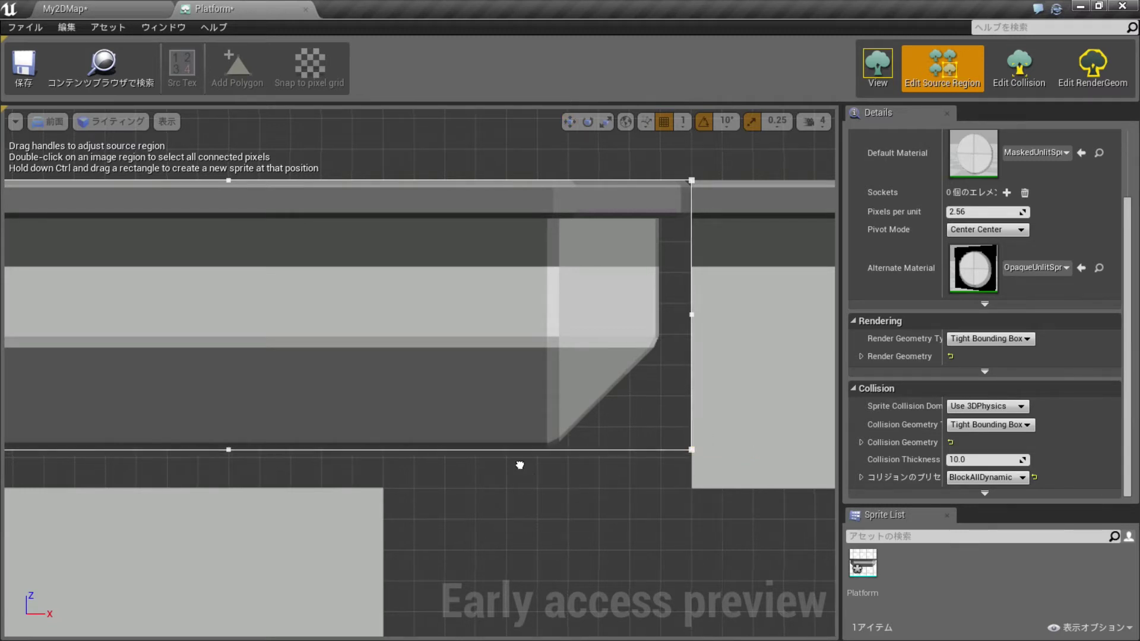
key(f)
right_drag(616, 470, 514, 453)
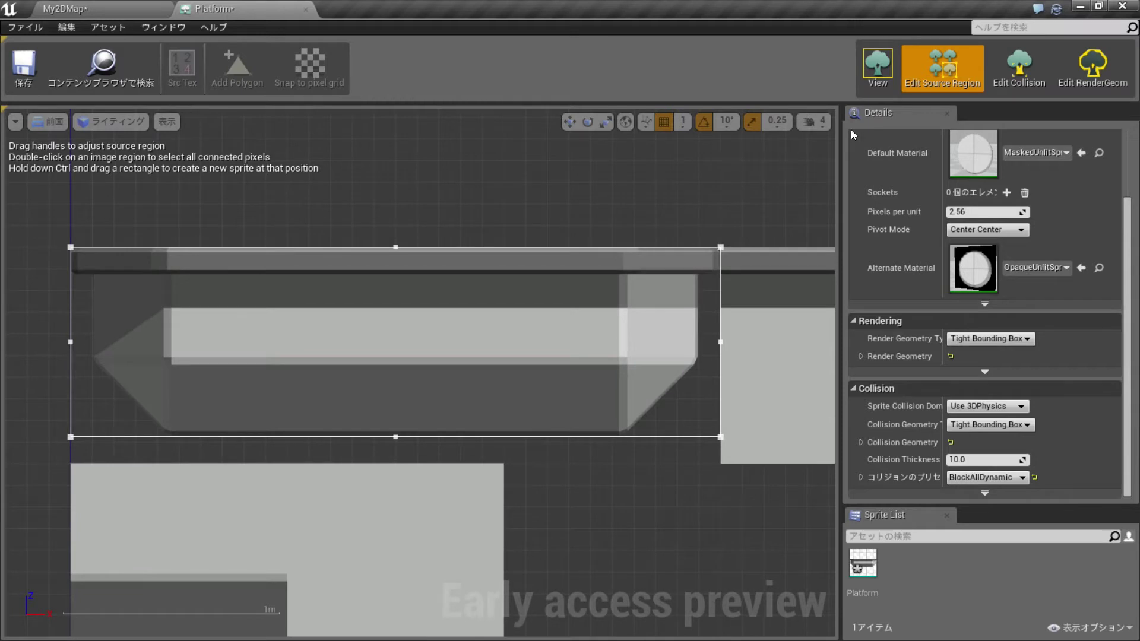
click(881, 64)
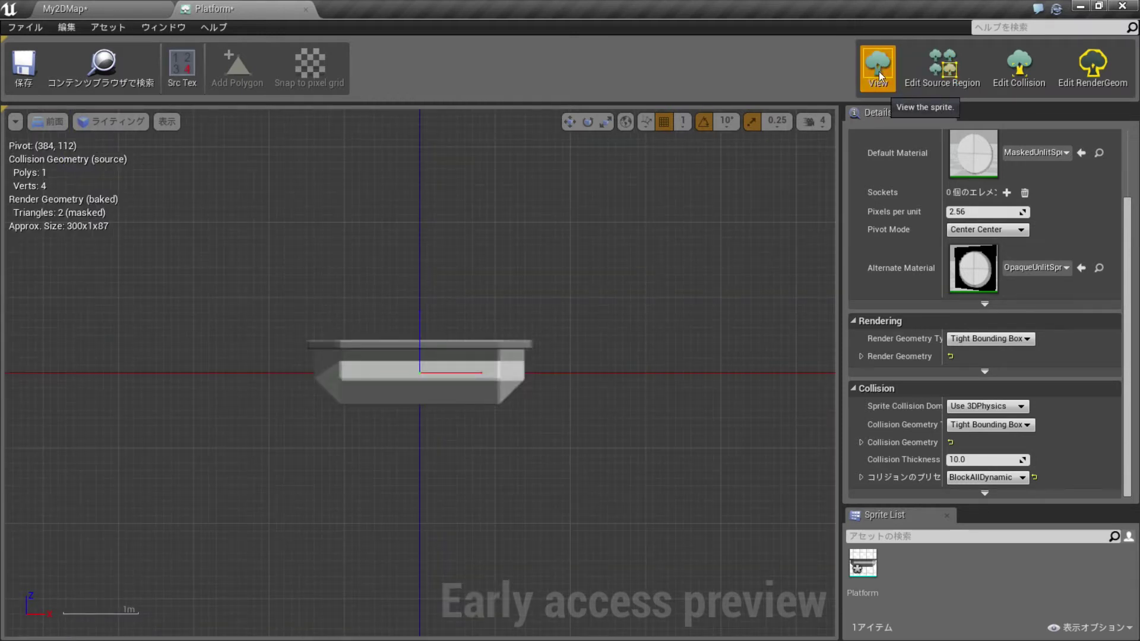
- Zoom in on the platform and show its four-vertex collision box in Edit Collision
right_drag(626, 377, 629, 325)
scroll(597, 372, up, 2)
scroll(597, 372, up, 1)
right_drag(545, 377, 620, 413)
scroll(622, 417, up, 1)
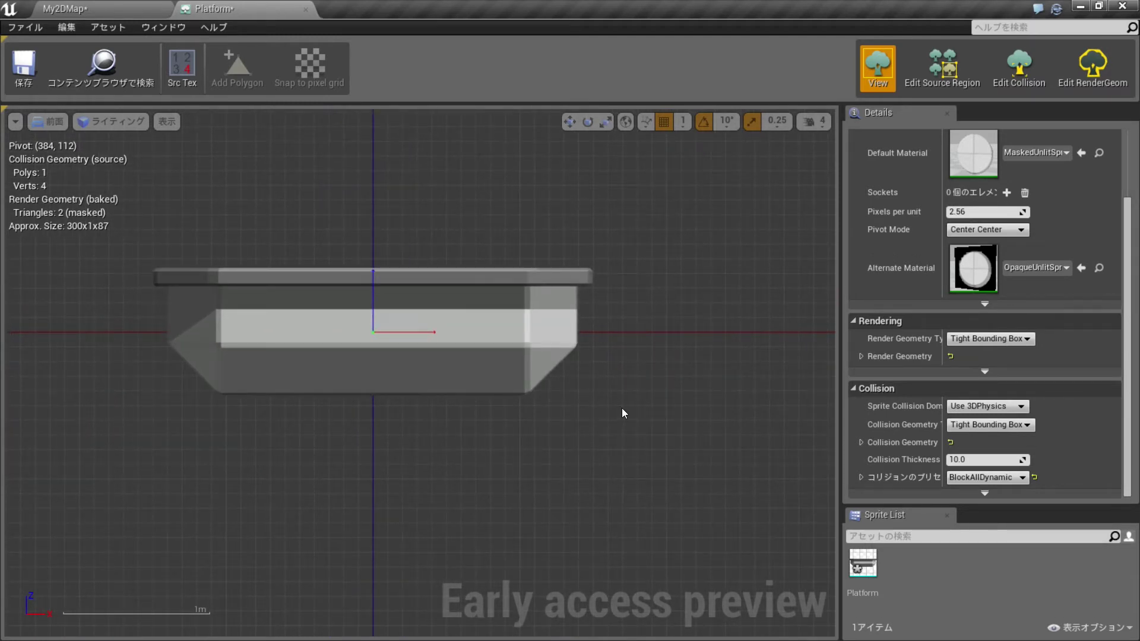
right_drag(624, 412, 651, 387)
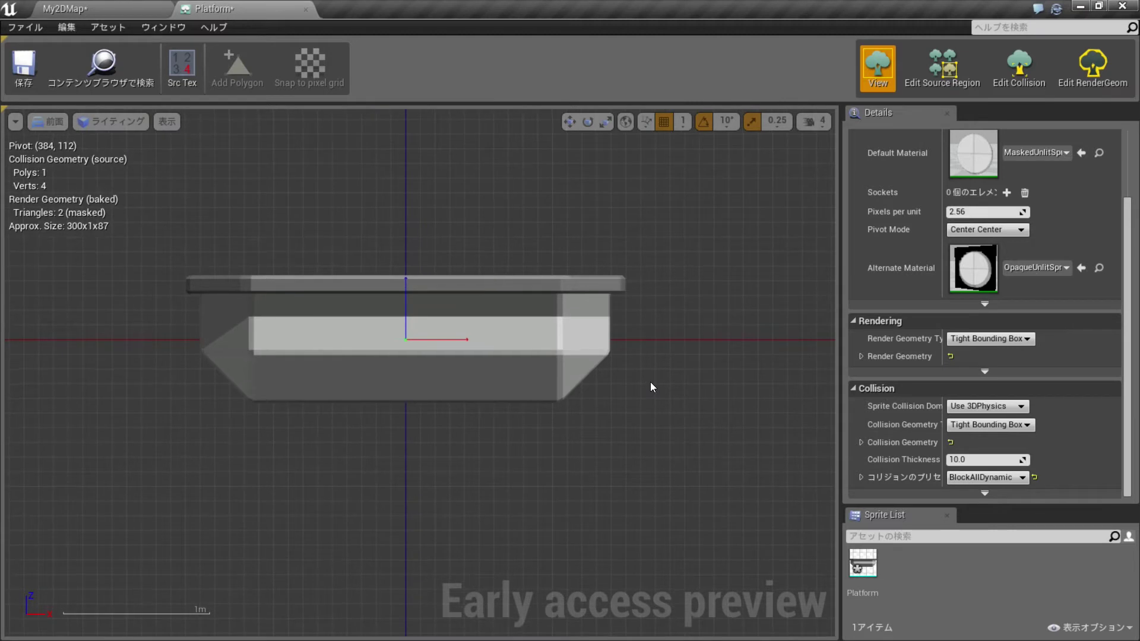
scroll(652, 387, up, 2)
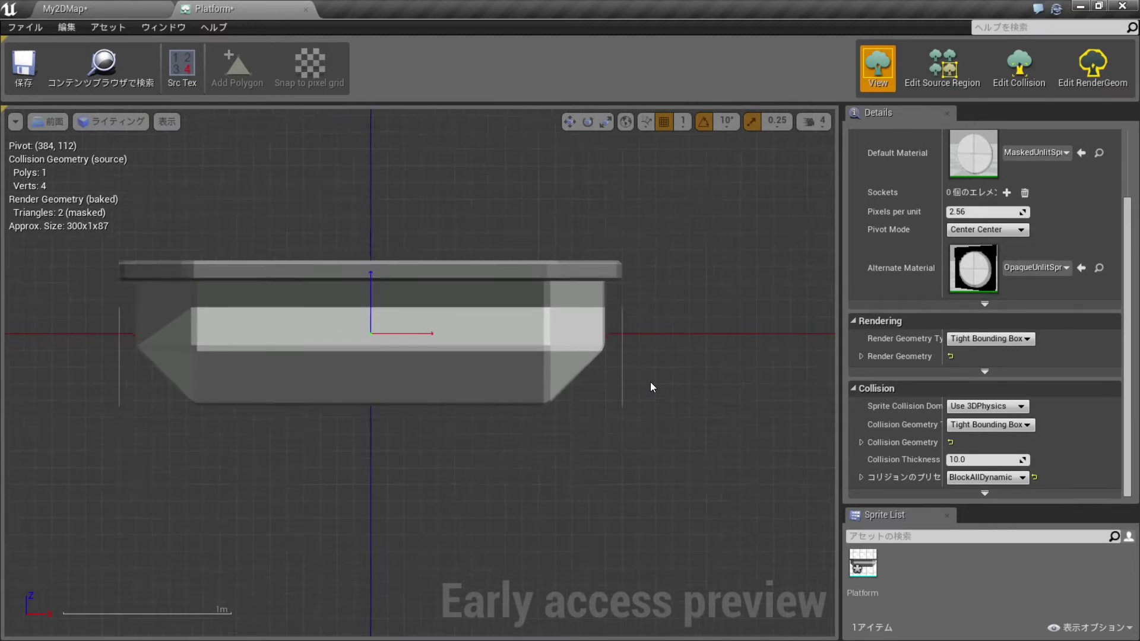
right_drag(658, 368, 716, 415)
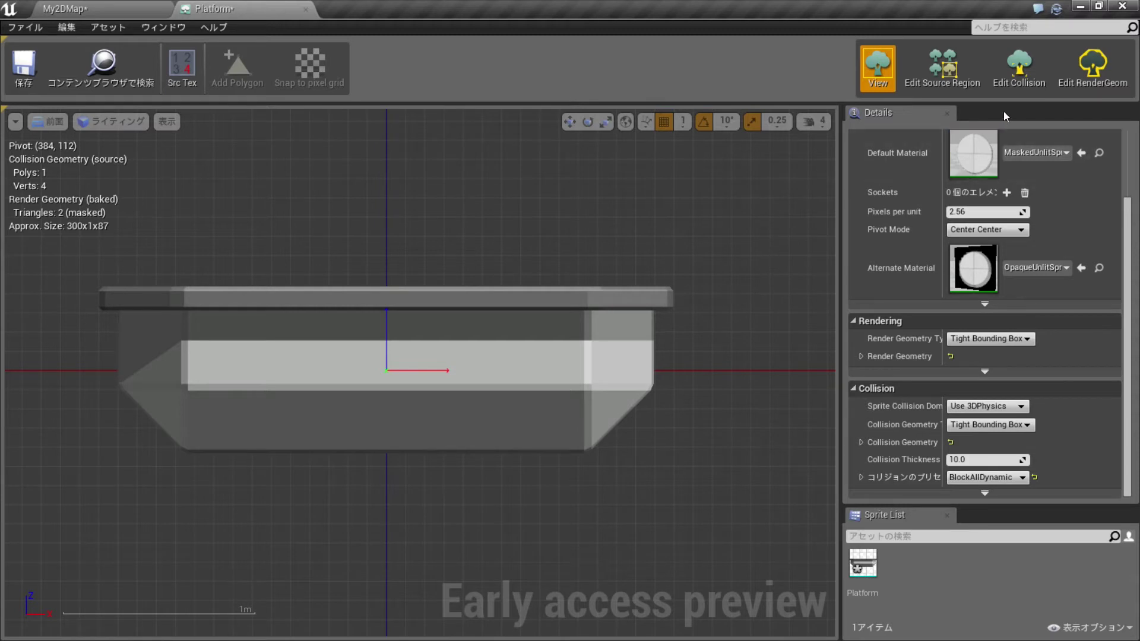
click(1021, 66)
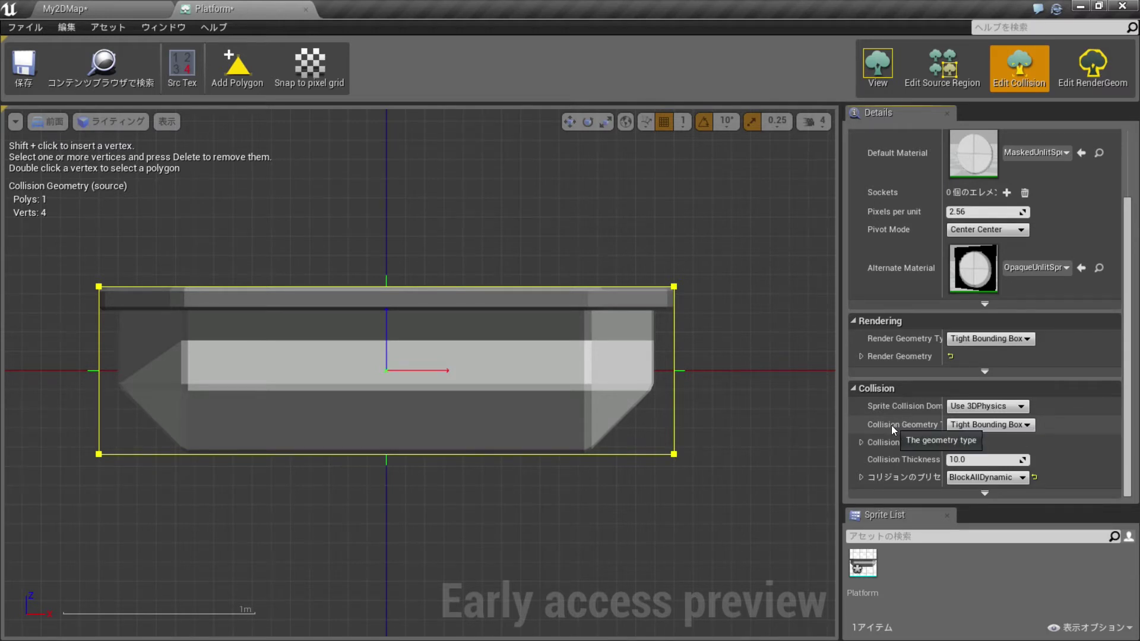
drag(943, 421, 964, 420)
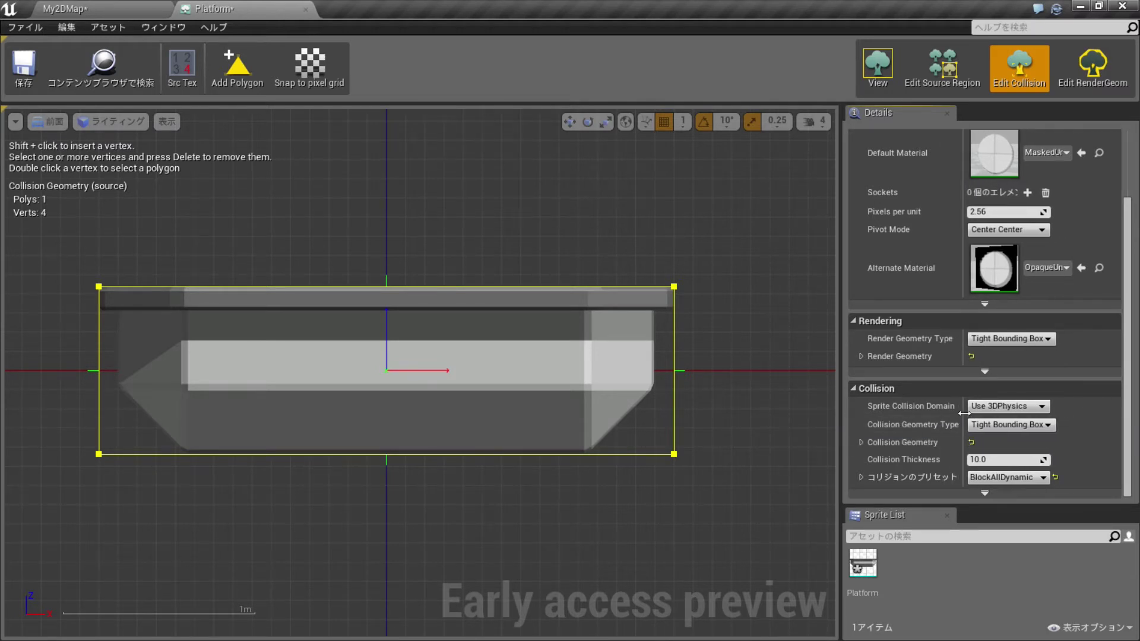
click(999, 424)
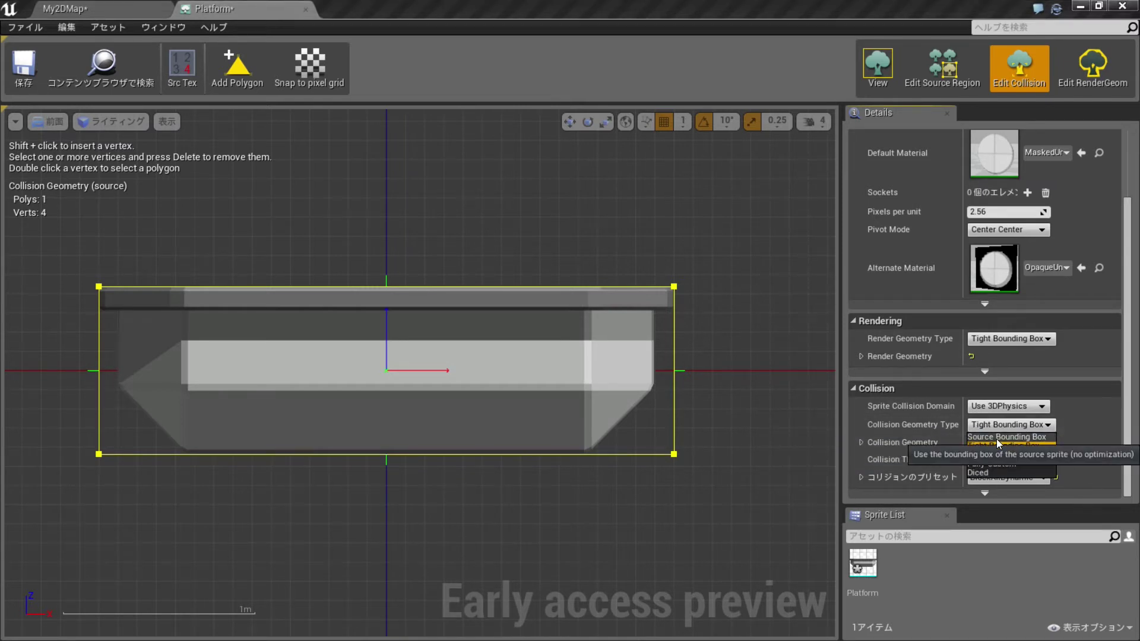
click(999, 438)
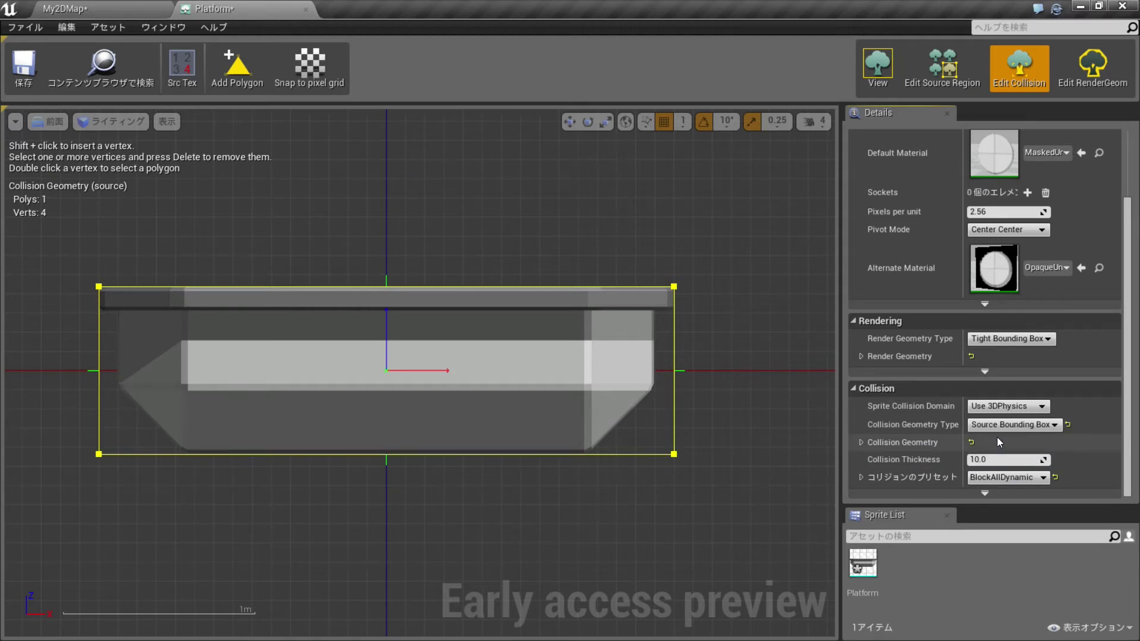
click(1004, 426)
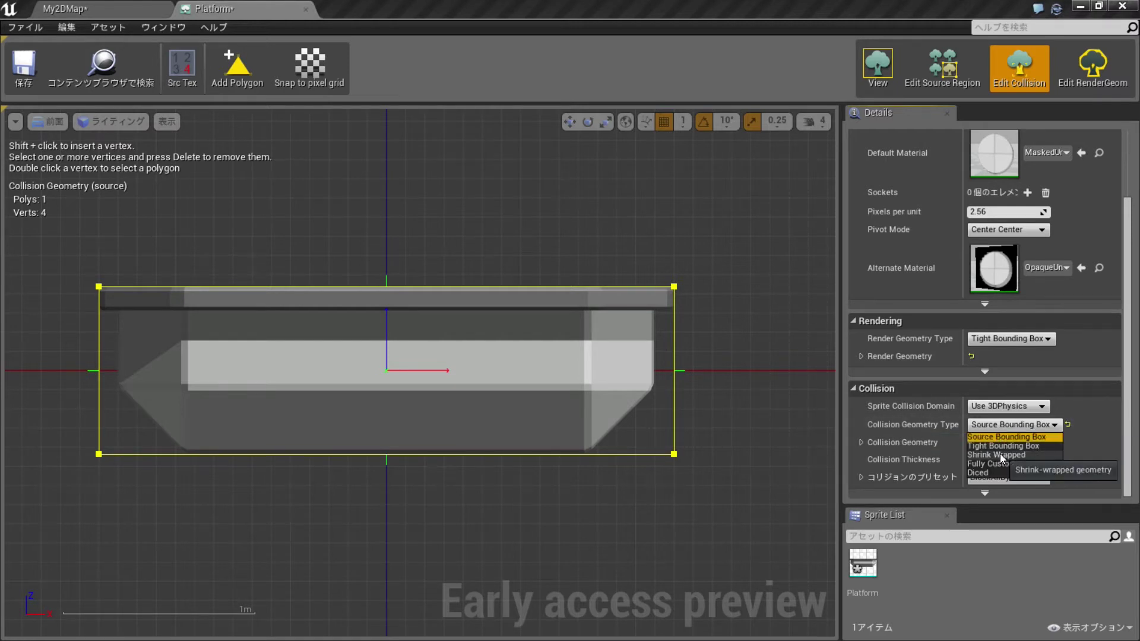
click(1000, 454)
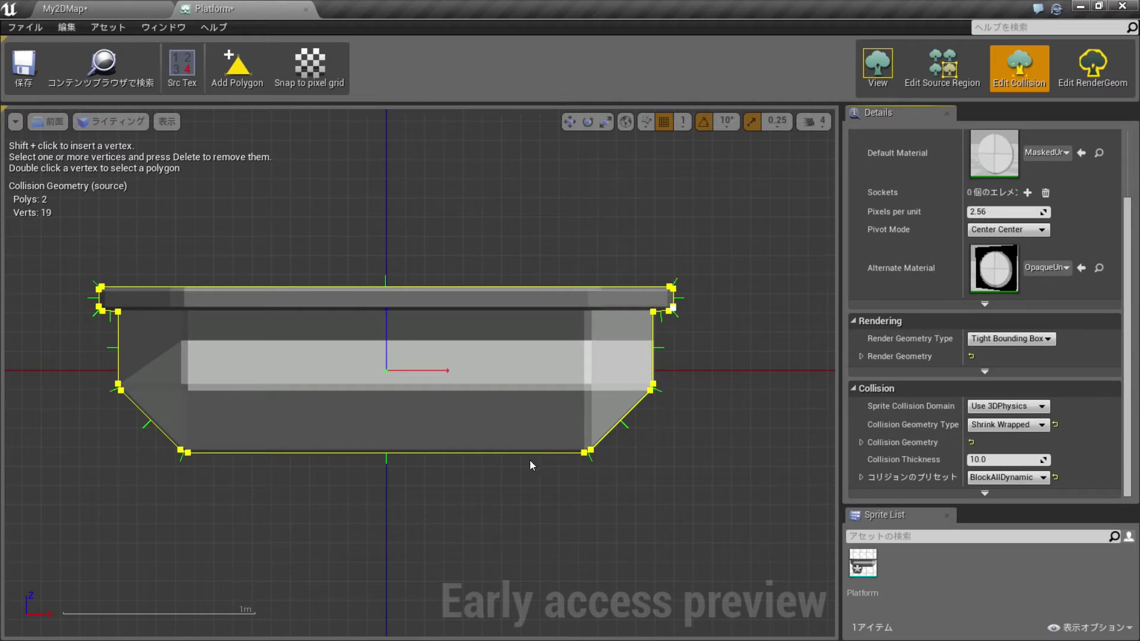
click(1021, 425)
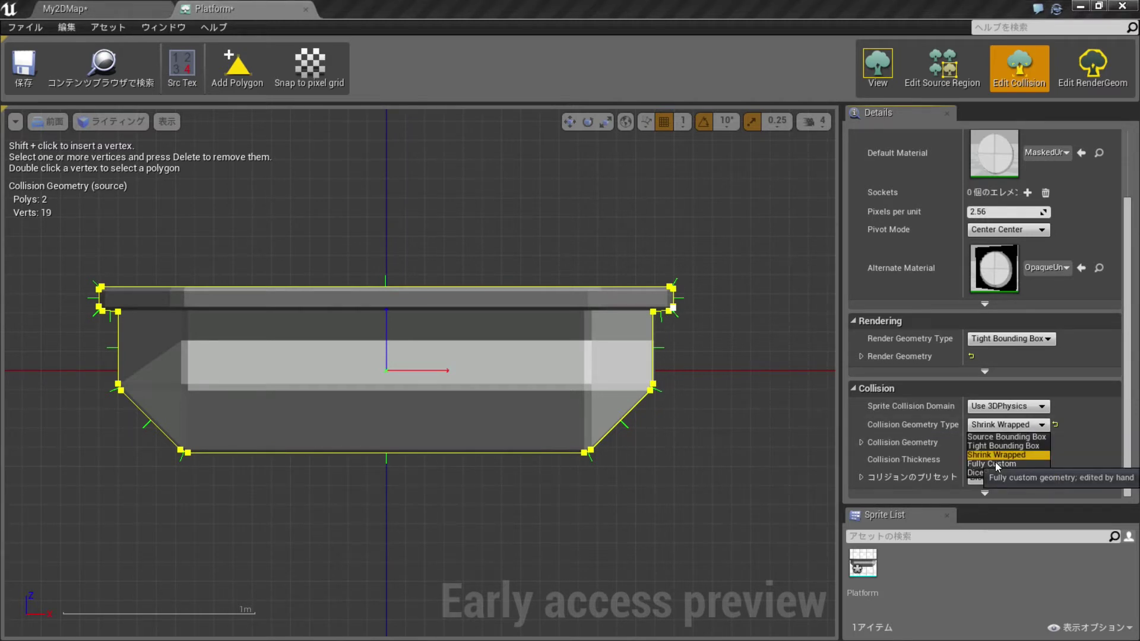
click(996, 463)
click(997, 425)
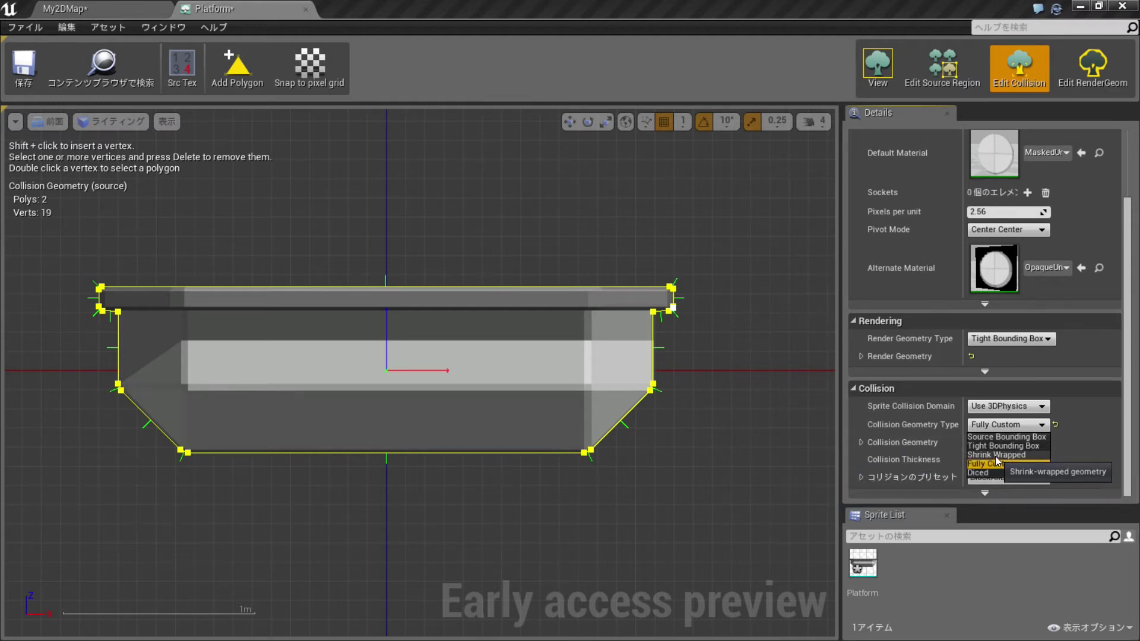
click(994, 455)
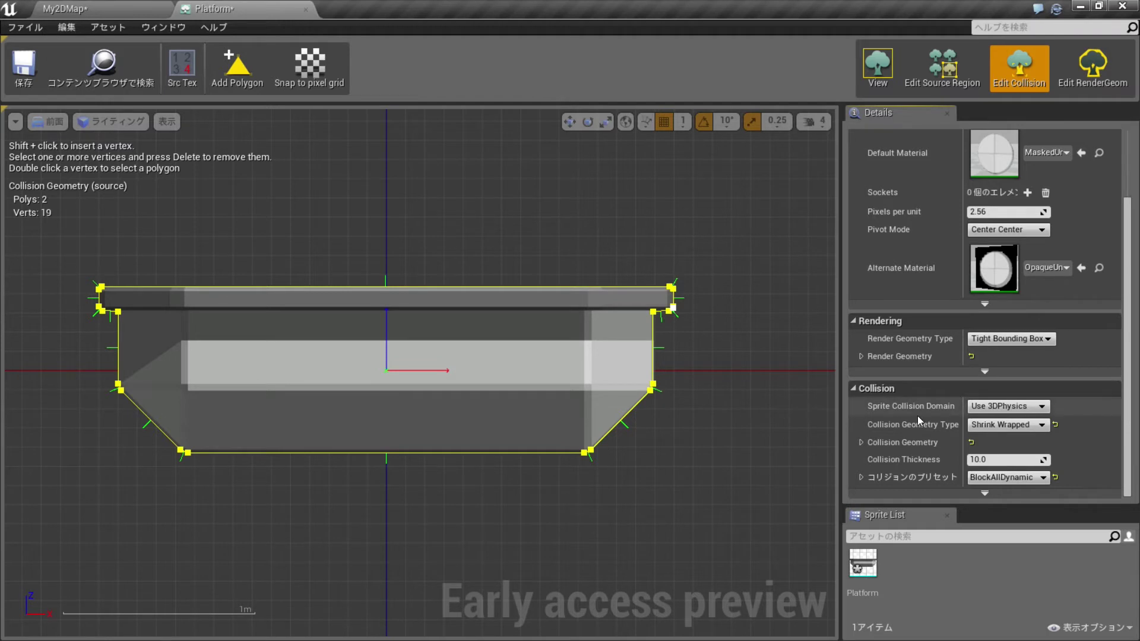
click(1013, 424)
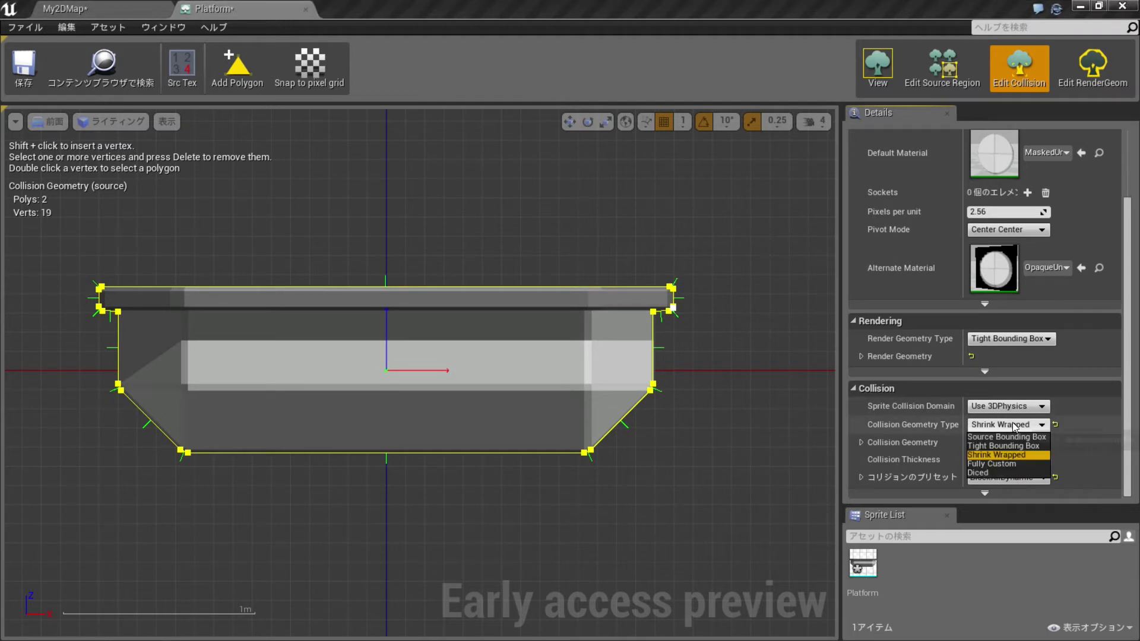
click(1003, 446)
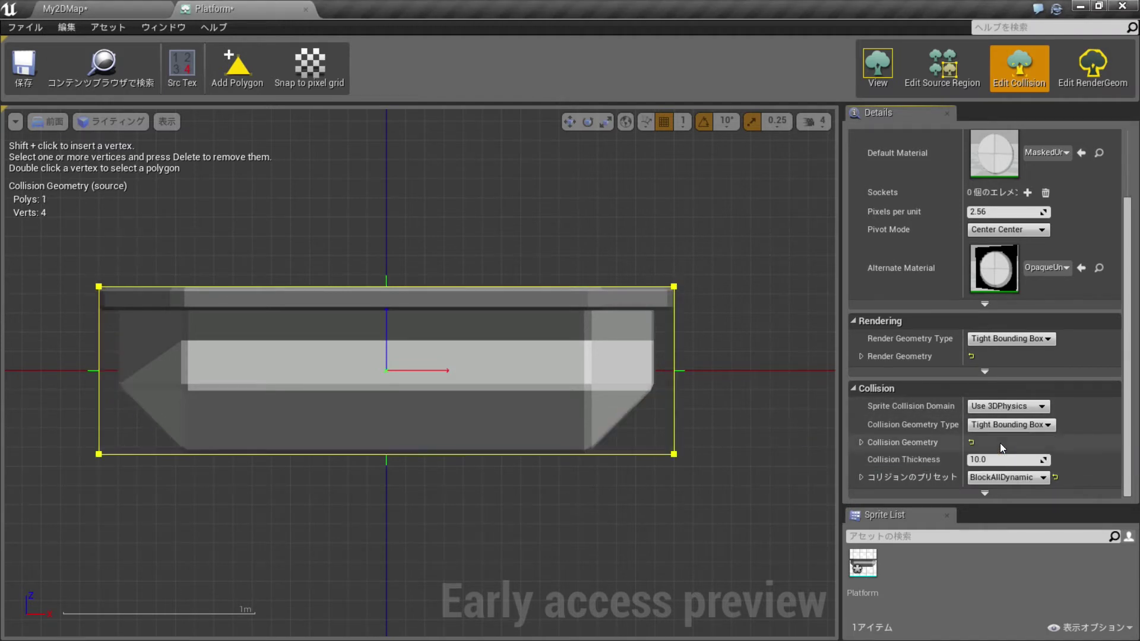
right_drag(759, 325, 799, 309)
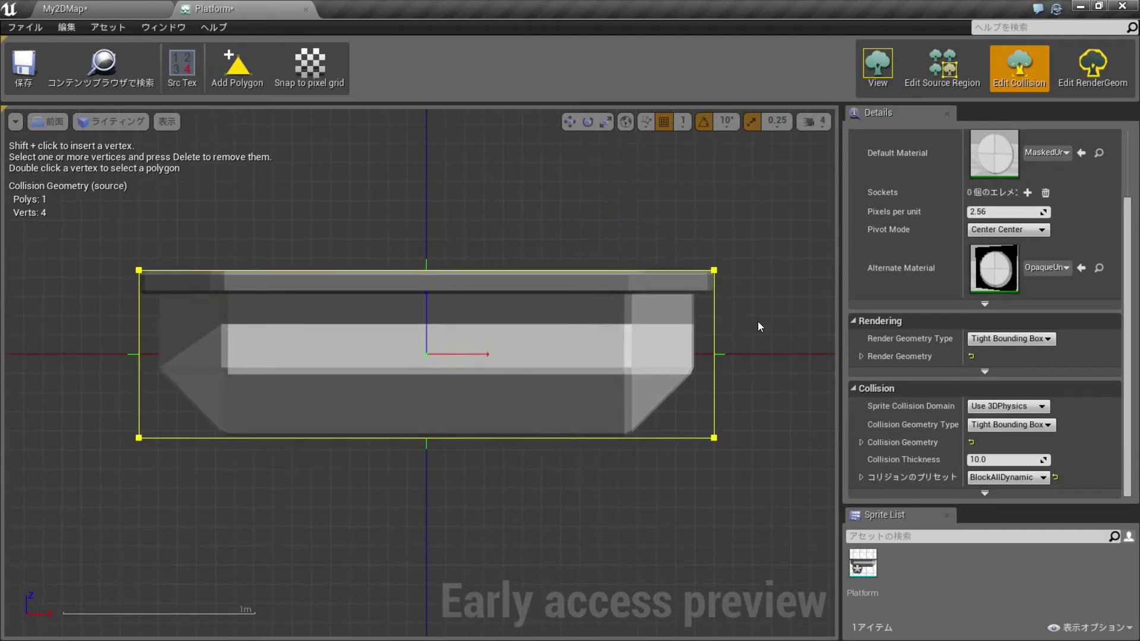
scroll(309, 348, up, 2)
scroll(304, 319, up, 2)
scroll(304, 320, up, 2)
- Insert midpoint vertices on the left and right collision edges and raise the left one
right_drag(290, 313, 234, 346)
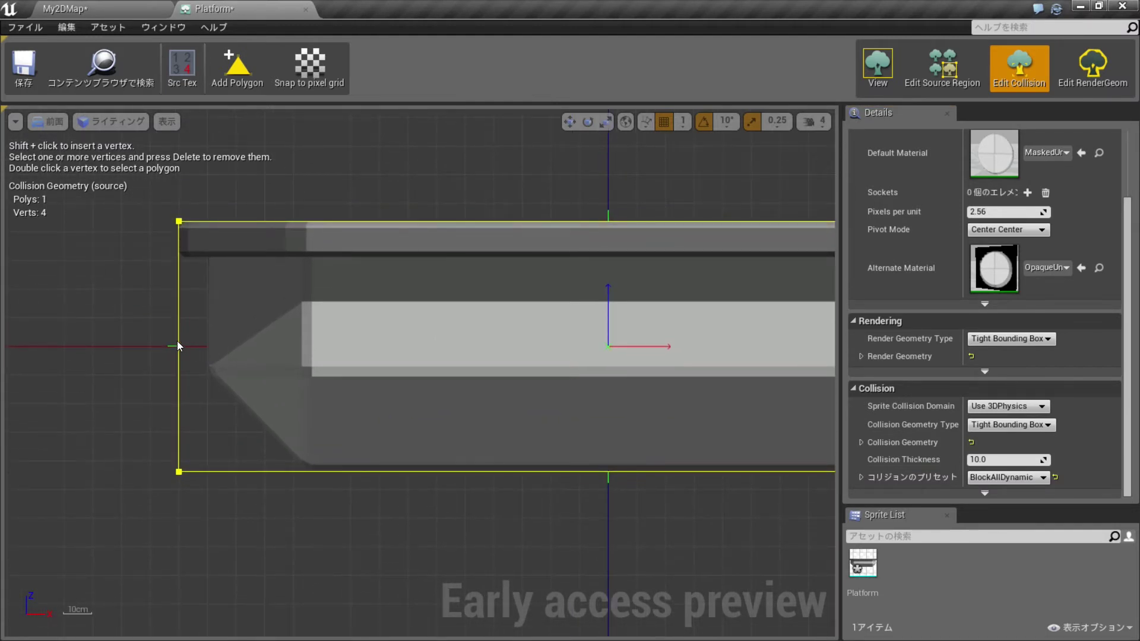
click(178, 346)
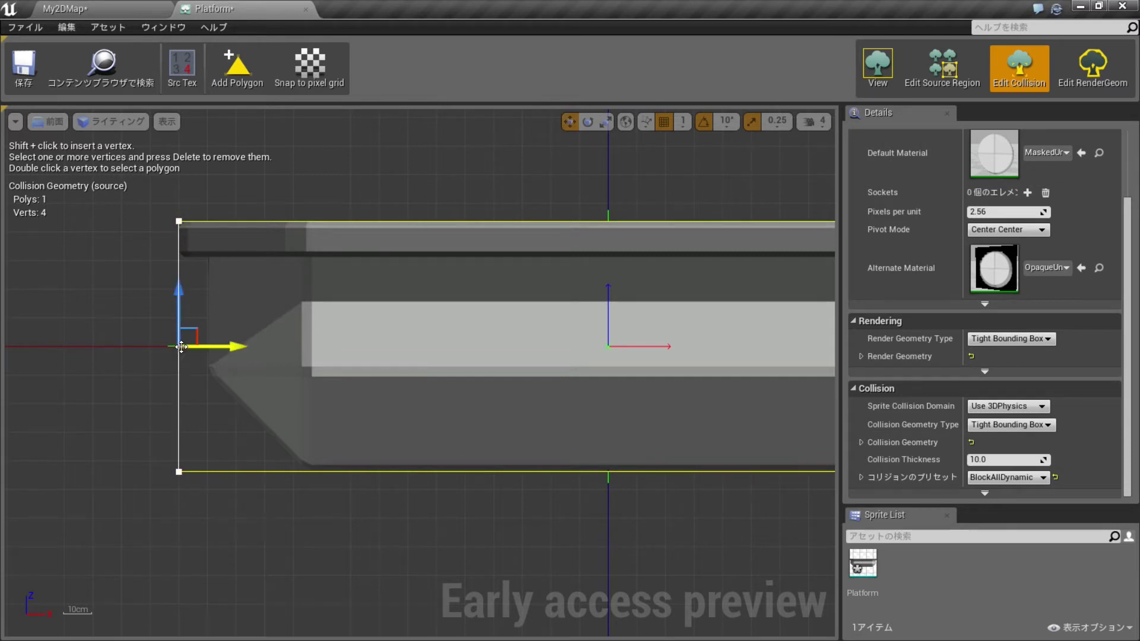
shift+click(180, 366)
mouse_move(199, 373)
right_down()
mouse_move(564, 336)
mouse_move(553, 329)
right_up()
click(557, 333)
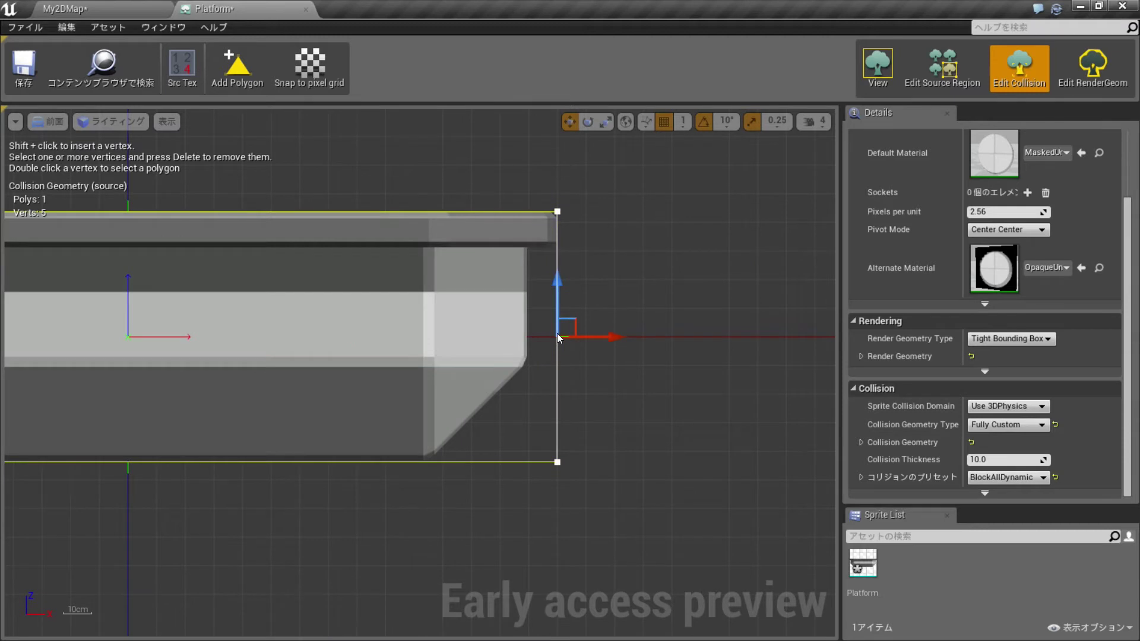
shift+click(557, 337)
mouse_move(588, 362)
right_down()
mouse_move(660, 366)
mouse_move(234, 327)
right_up()
click(132, 325)
drag(561, 296, 559, 212)
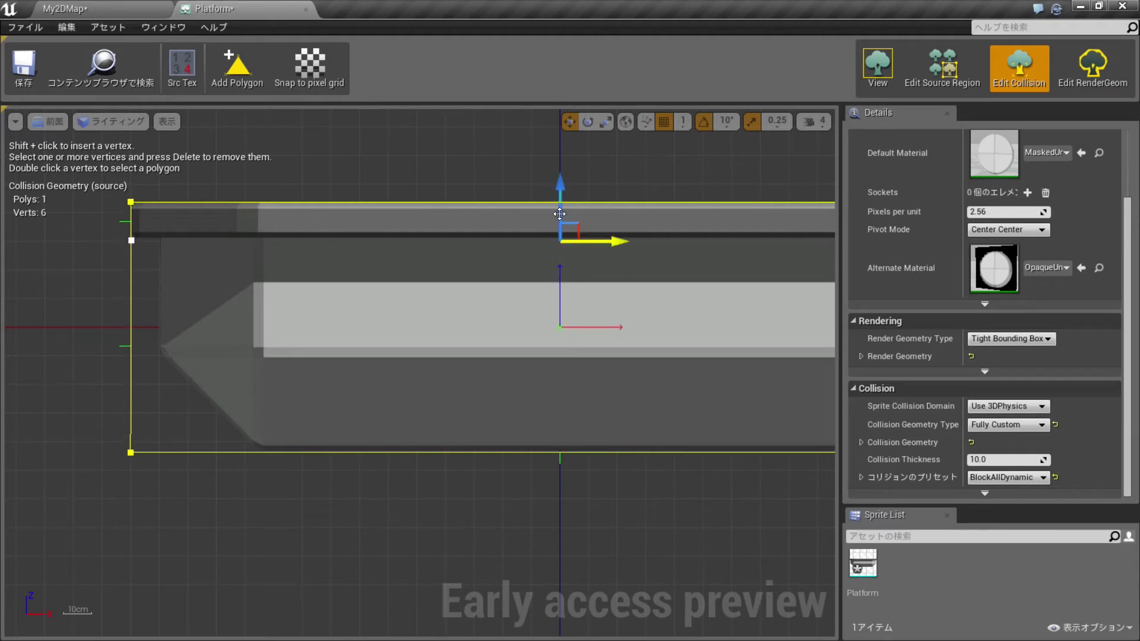
- Add one more vertex on each of the right and left edges, totalling eight
right_drag(618, 288, 515, 300)
click(698, 329)
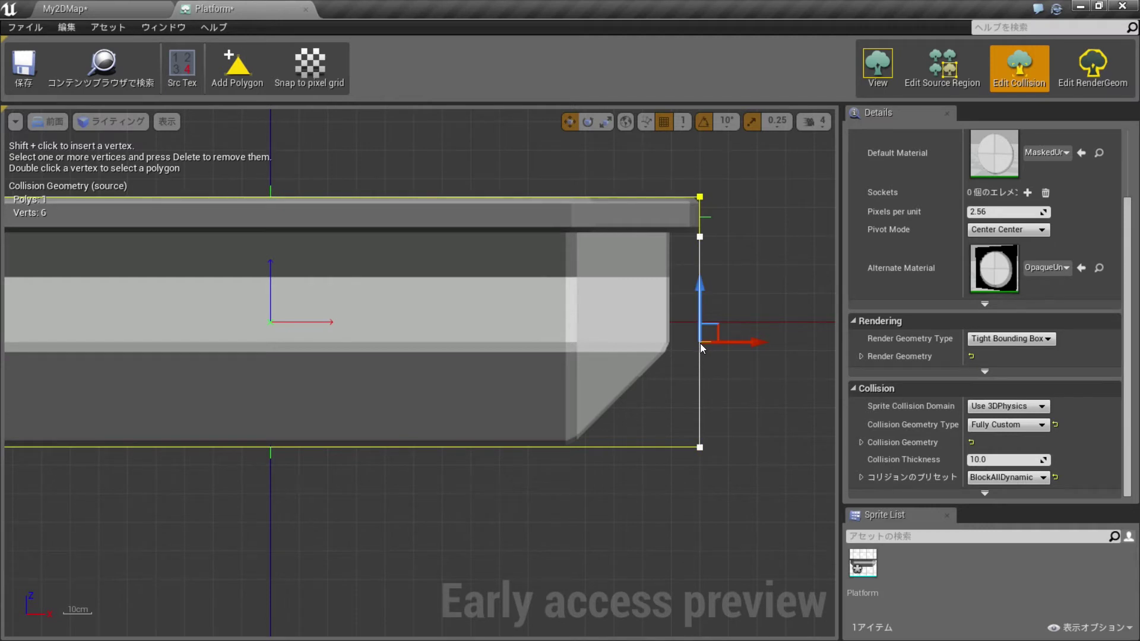
shift+click(701, 343)
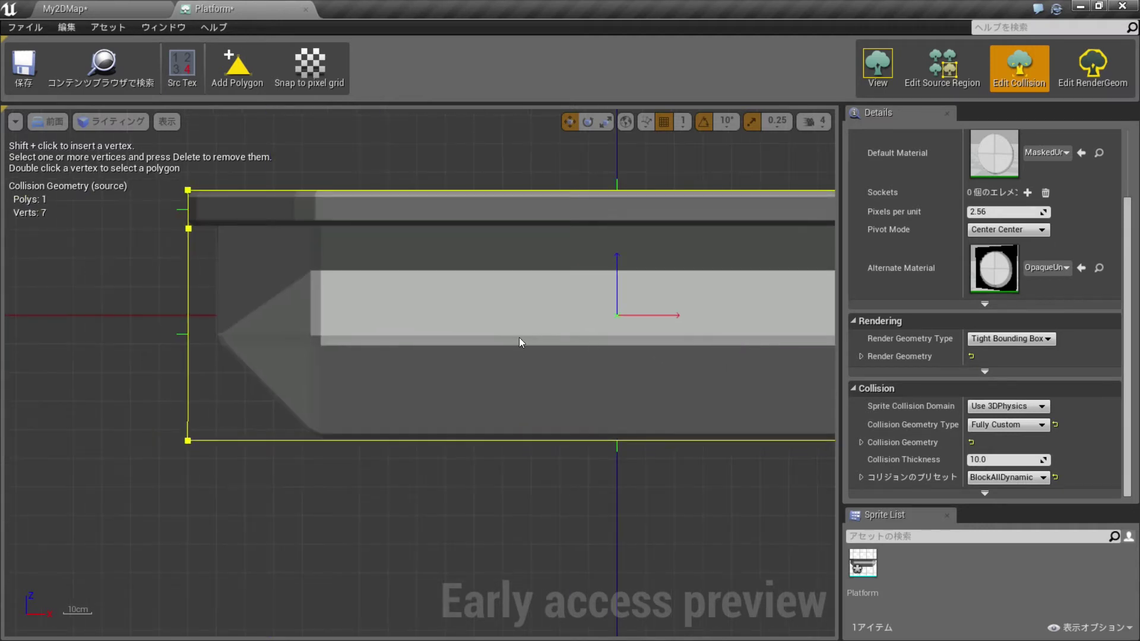
right_drag(520, 342, 407, 351)
click(319, 358)
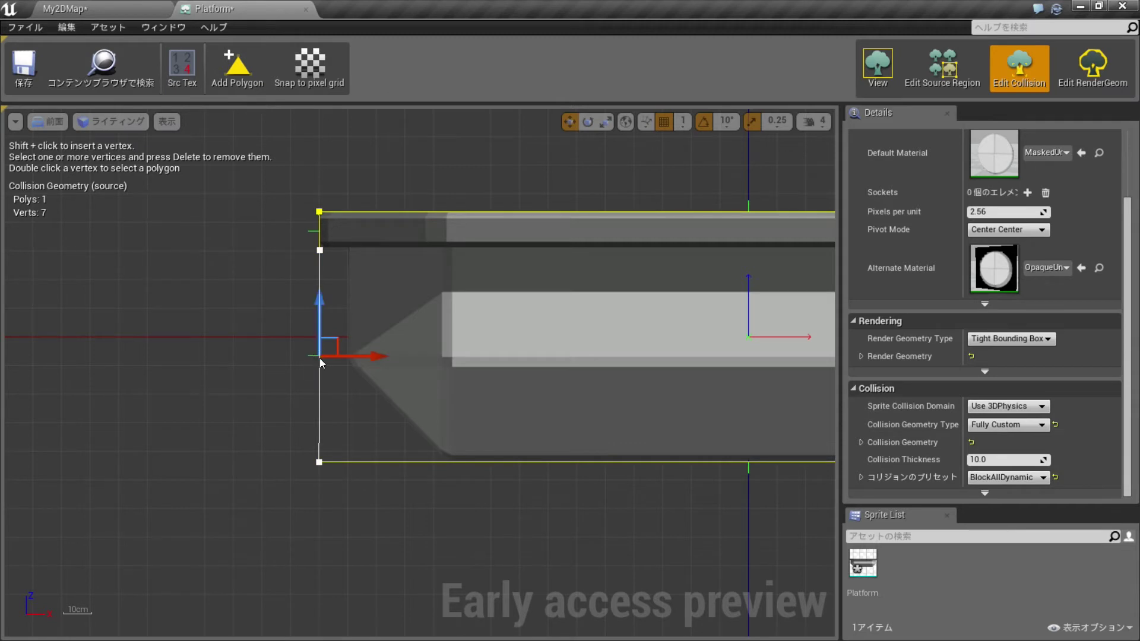
shift+click(320, 356)
click(733, 124)
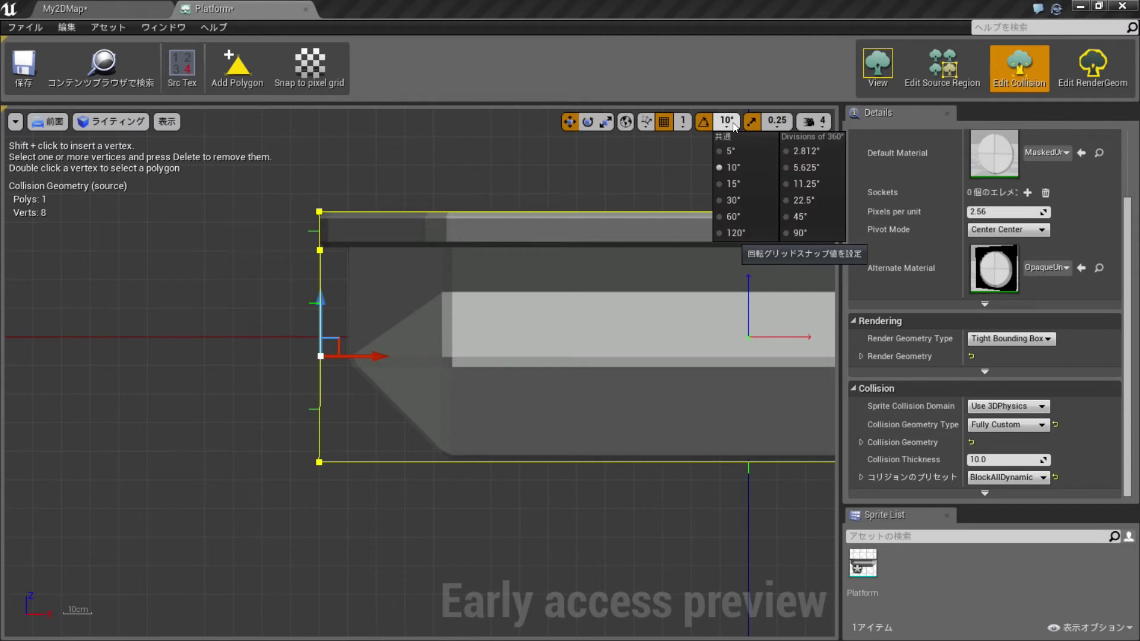
- With grid snap 5, pinch both middle vertices inward and chamfer the bottom-right corner
click(683, 121)
click(689, 168)
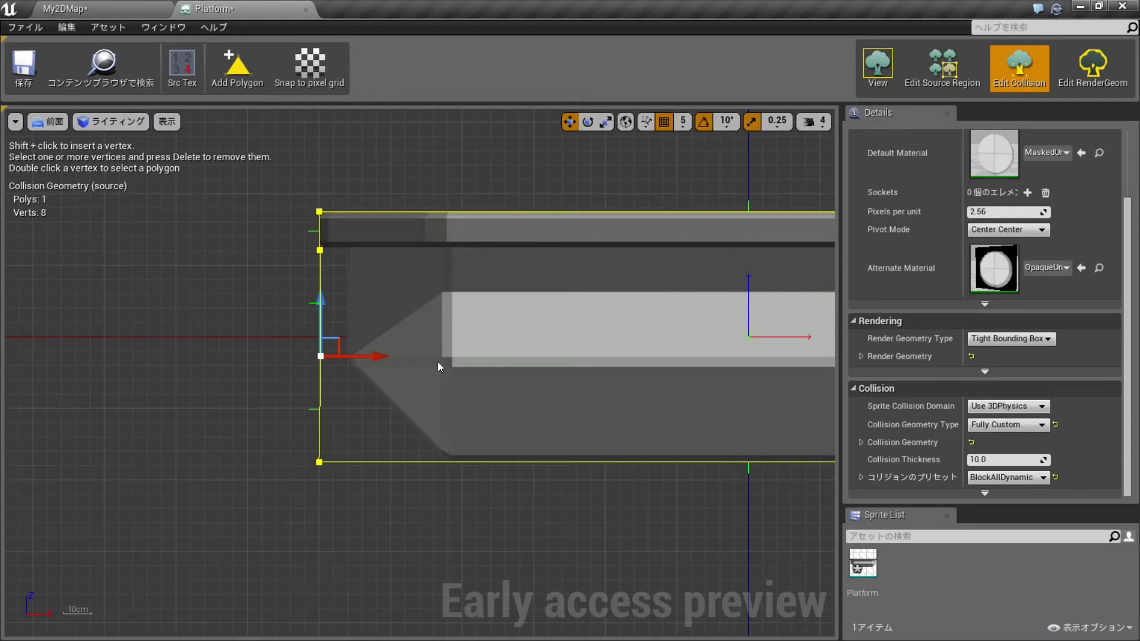
drag(355, 358, 384, 358)
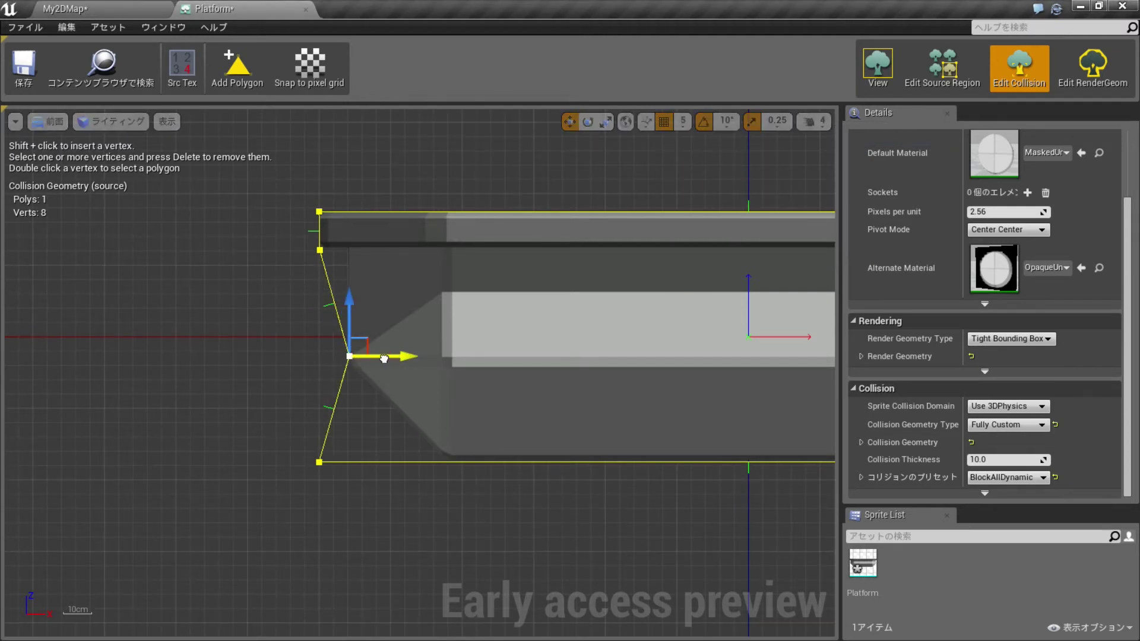
drag(303, 344, 59, 326)
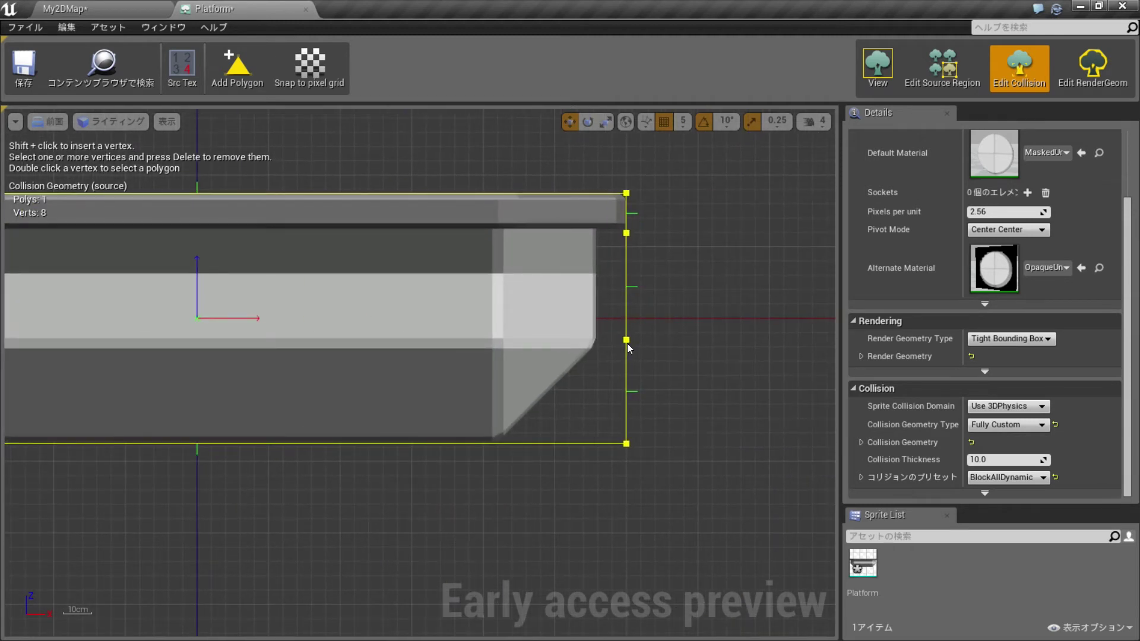
click(627, 340)
drag(661, 339, 632, 340)
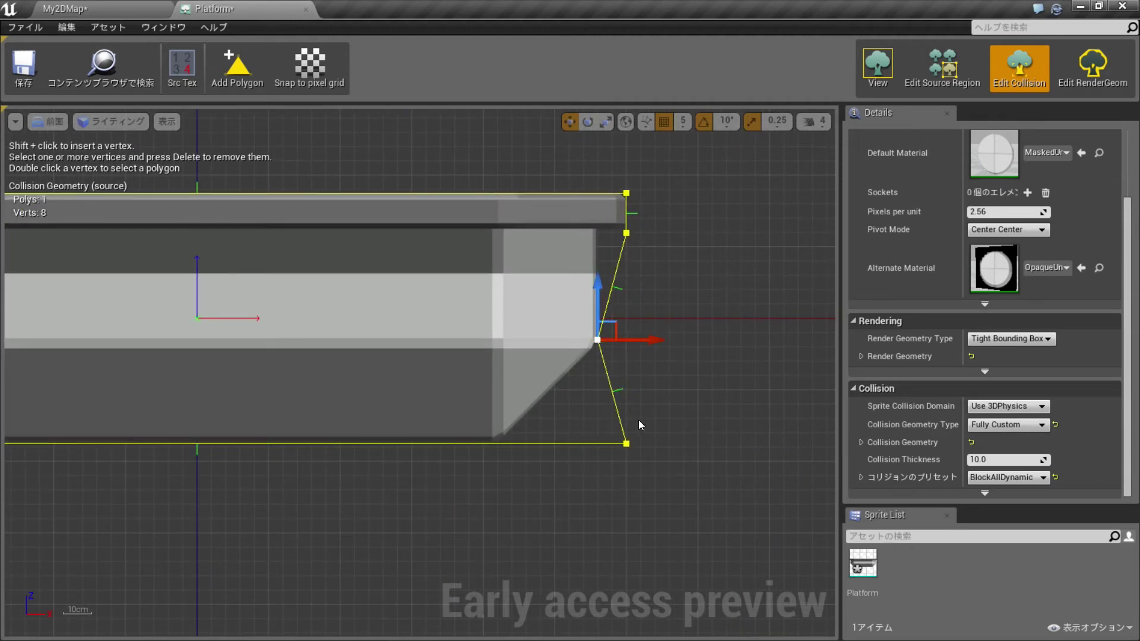
click(626, 444)
drag(672, 443, 543, 442)
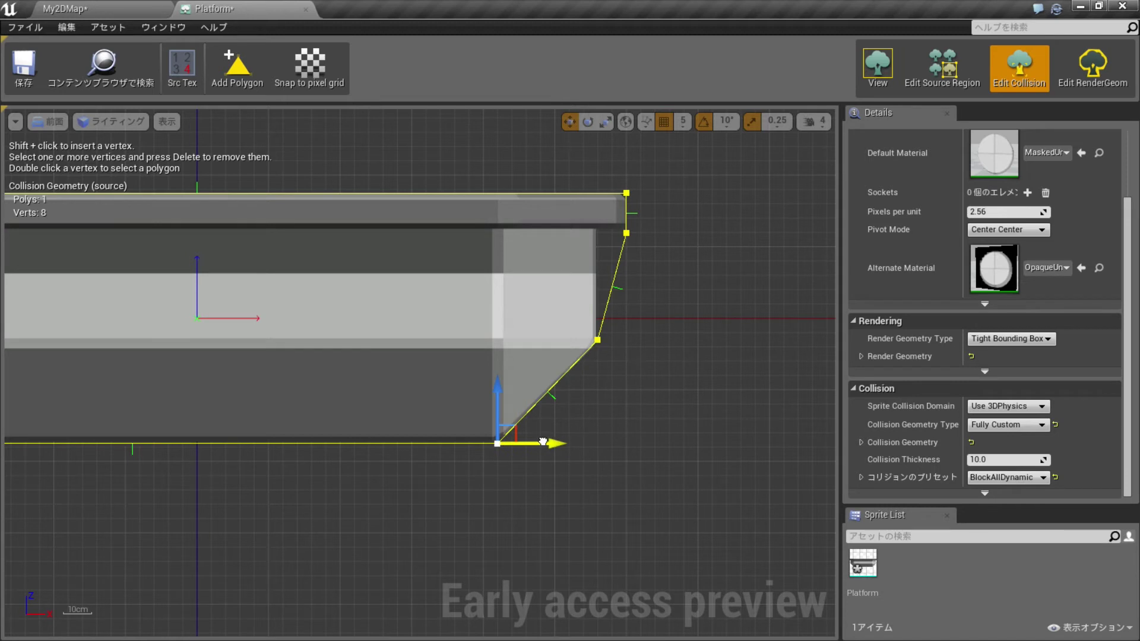
- Chamfer the bottom-left corner by sliding its collision vertex right
drag(165, 384, 526, 360)
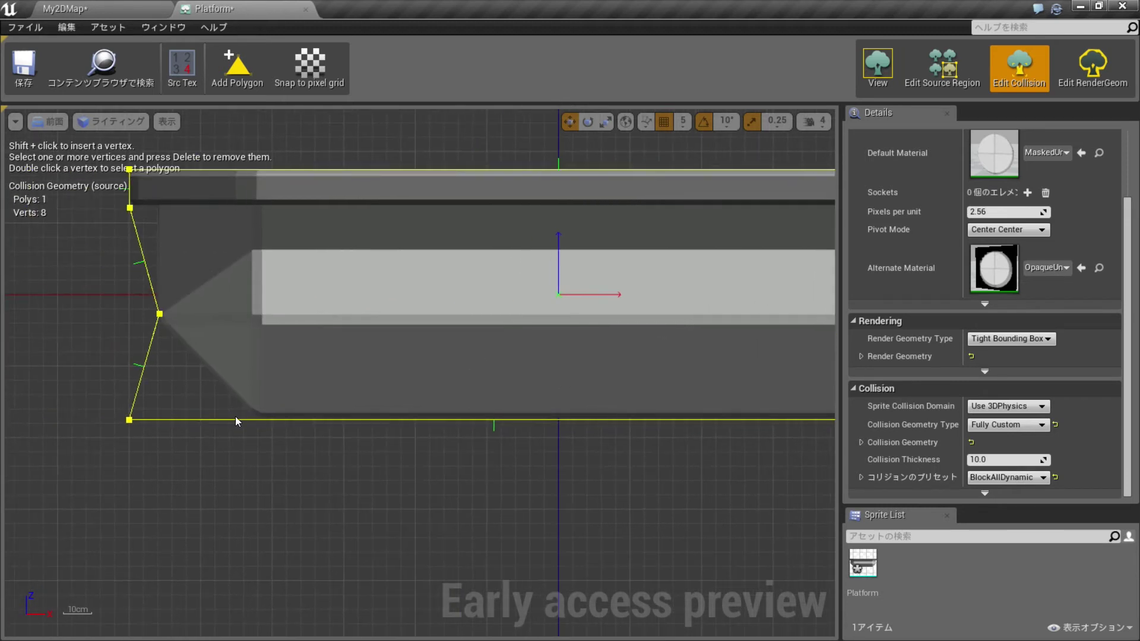
click(133, 420)
drag(180, 380, 267, 379)
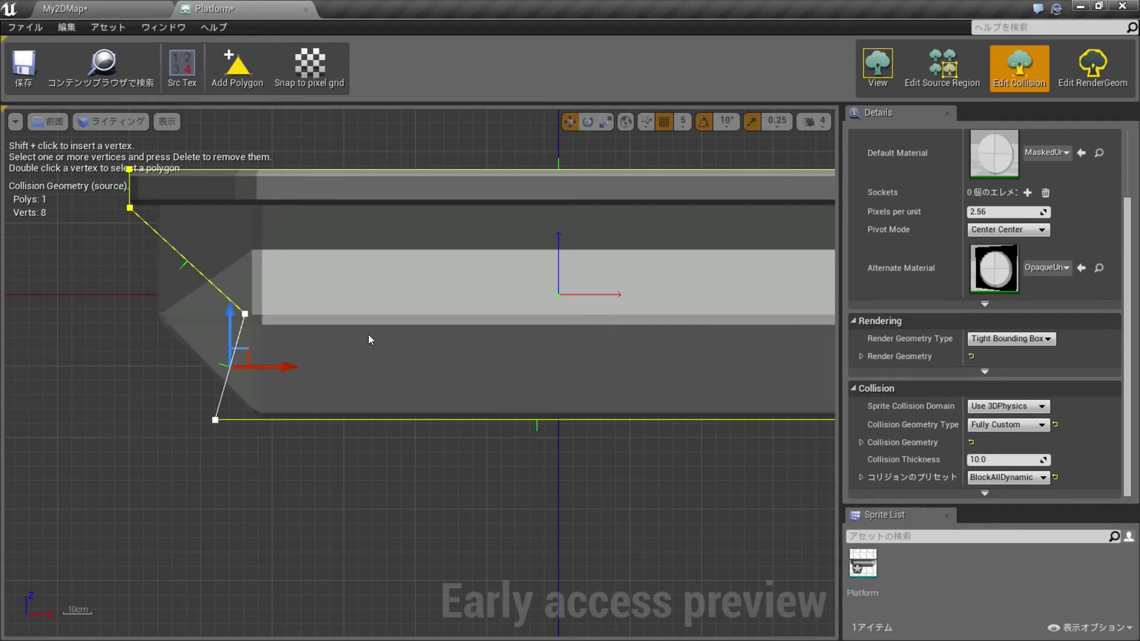
key(ctrl+z)
click(137, 428)
click(129, 420)
drag(155, 417, 283, 416)
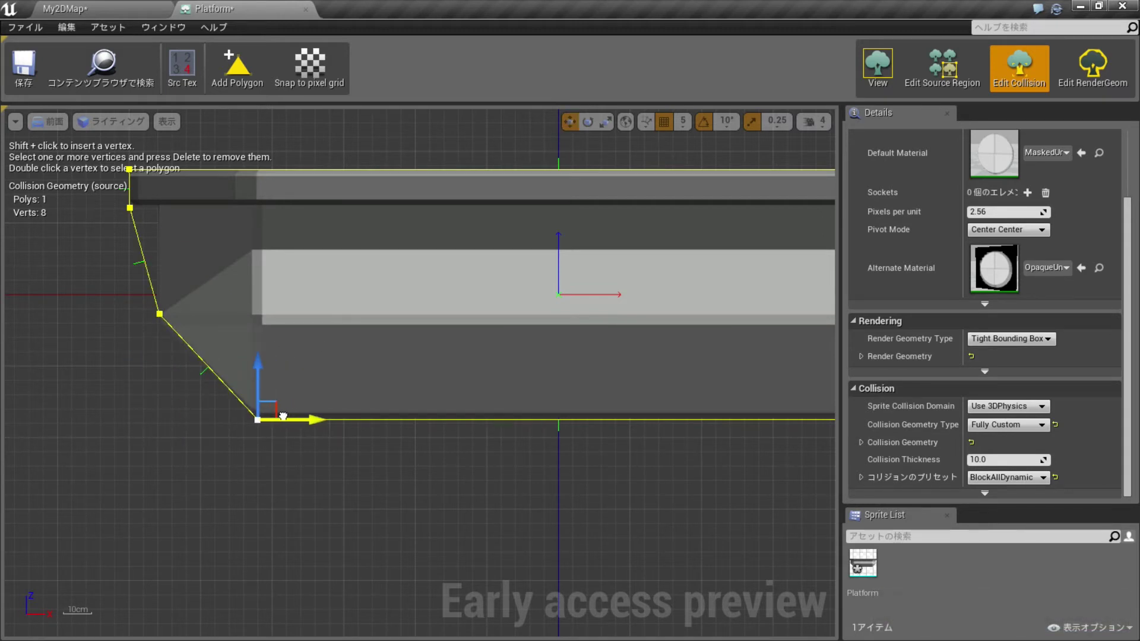
- Lower the upper side vertices to the sprite's edge, then fine-tune with grid snap 1
scroll(284, 416, up, 2)
scroll(277, 405, up, 1)
scroll(254, 379, up, 1)
right_drag(253, 379, 258, 341)
click(258, 330)
drag(259, 279, 259, 308)
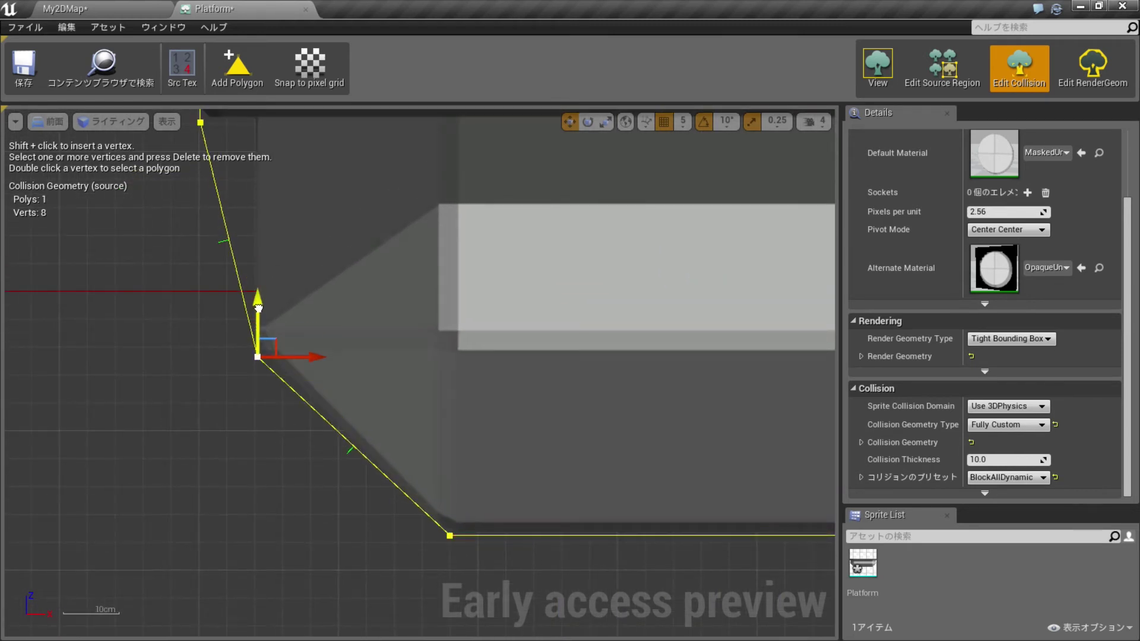
right_drag(258, 308, 227, 354)
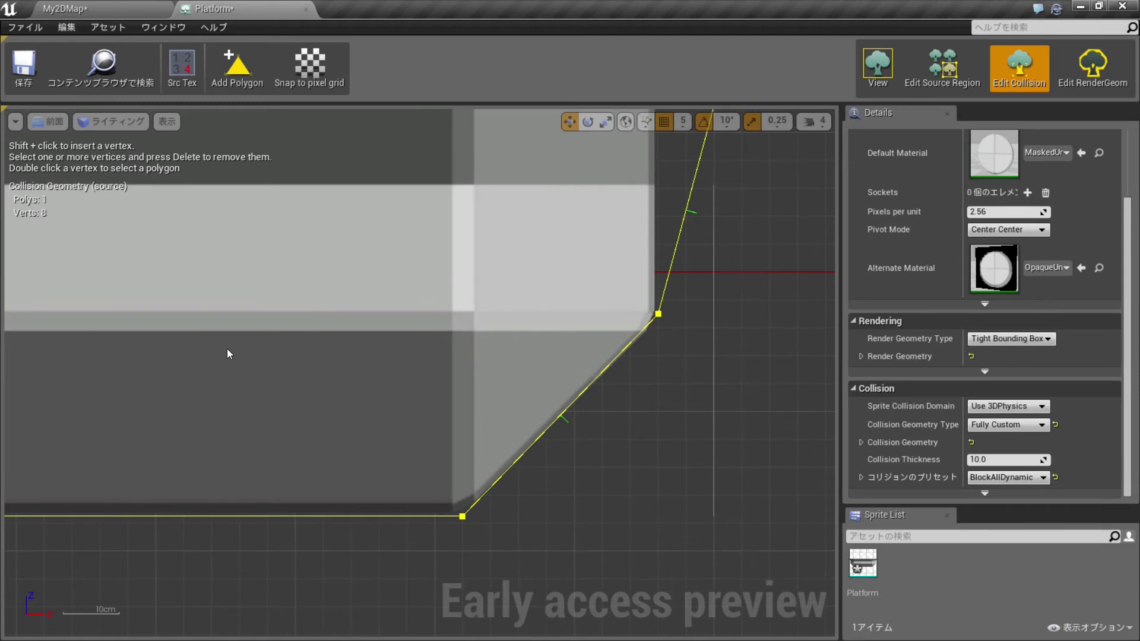
click(659, 315)
drag(661, 299, 661, 327)
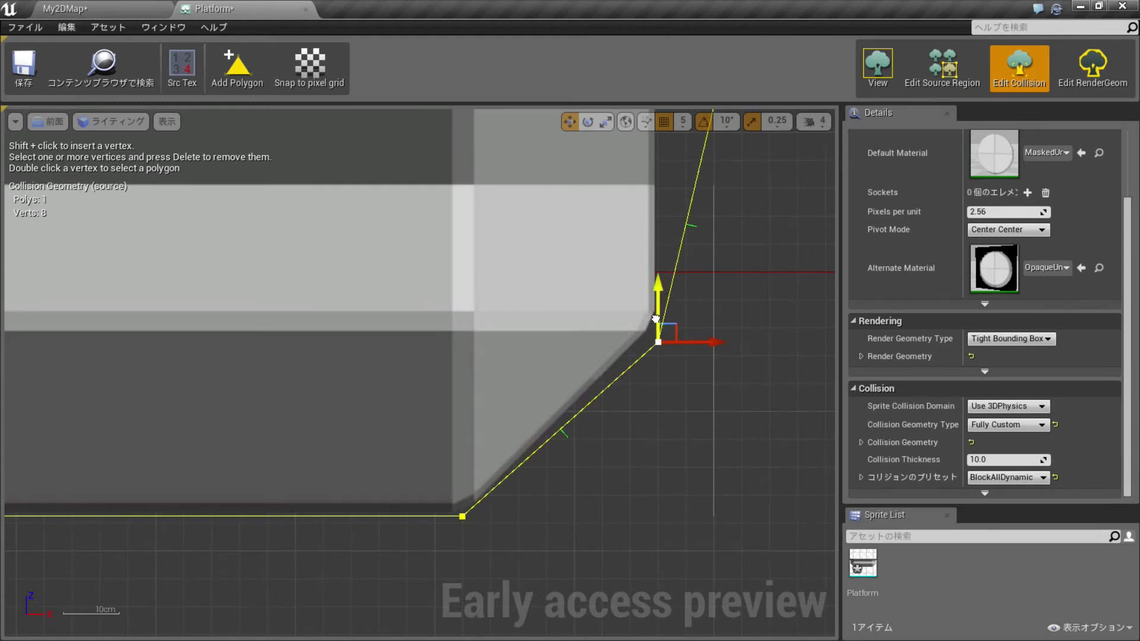
click(683, 122)
click(689, 149)
drag(658, 300, 658, 283)
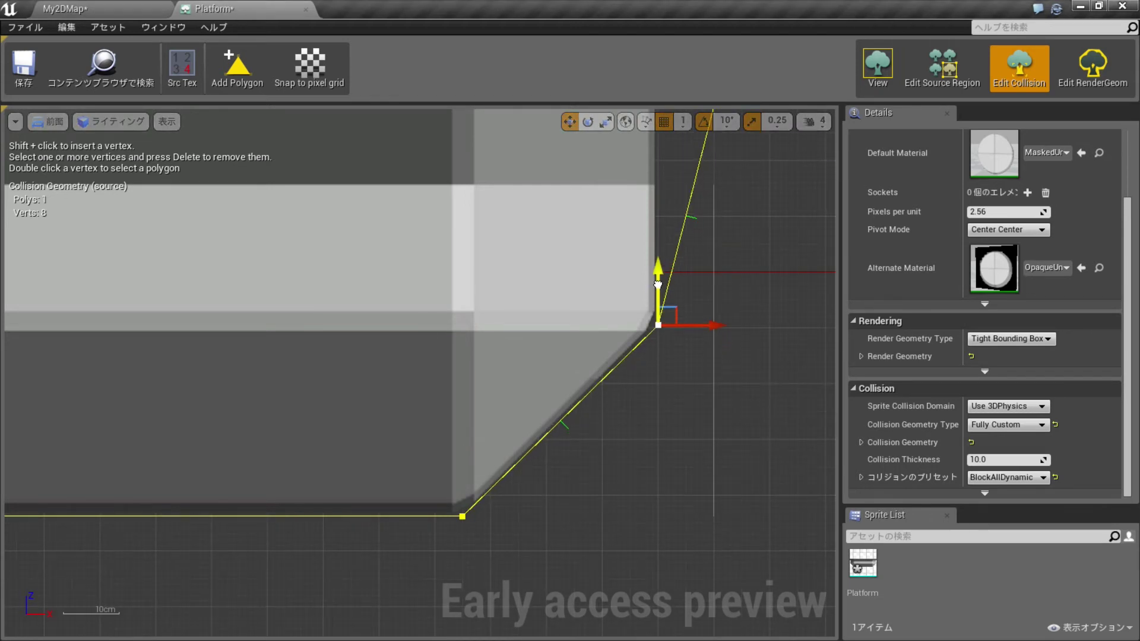
scroll(574, 341, down, 5)
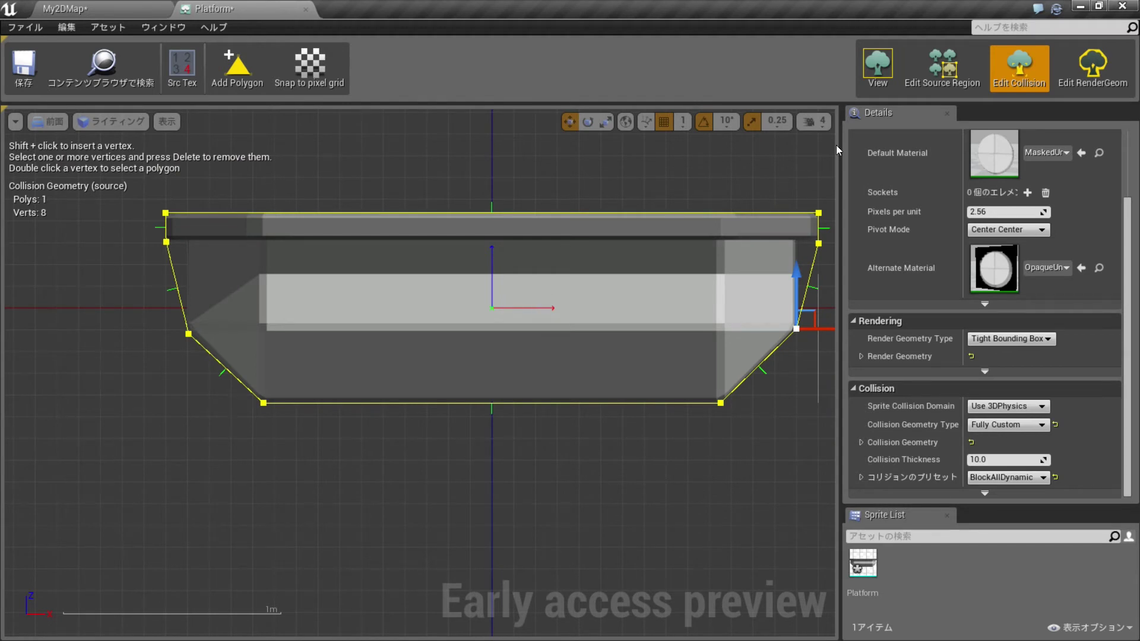
click(925, 74)
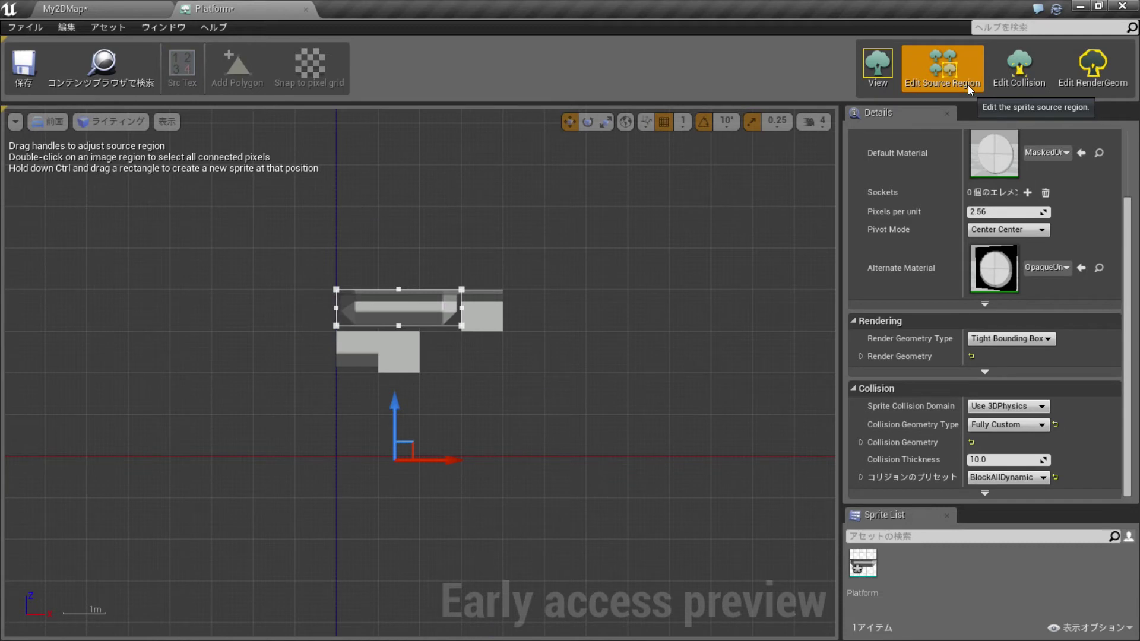
- Compare the render-geometry and source-region views, ending in render-geometry editing
click(1072, 62)
key(f)
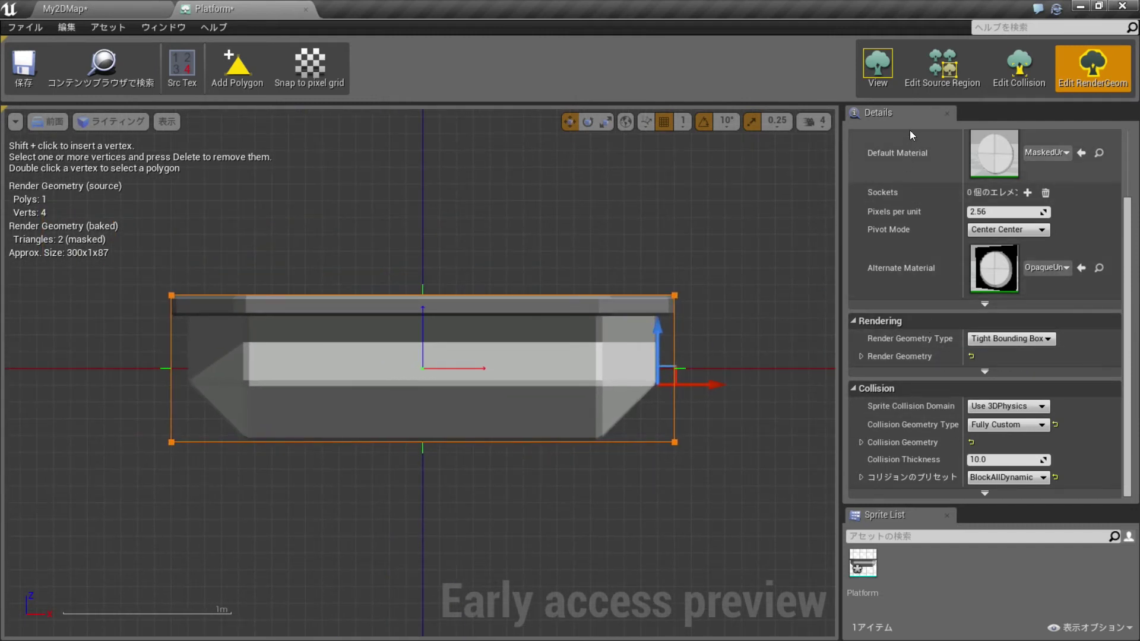
click(935, 66)
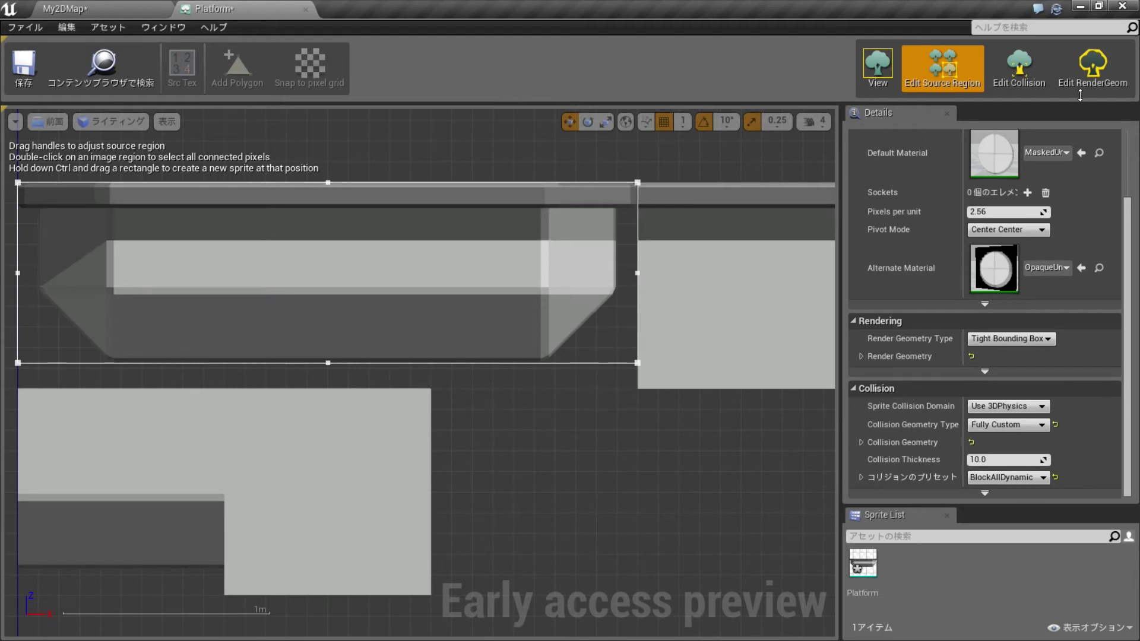
click(1098, 72)
scroll(639, 393, up, 1)
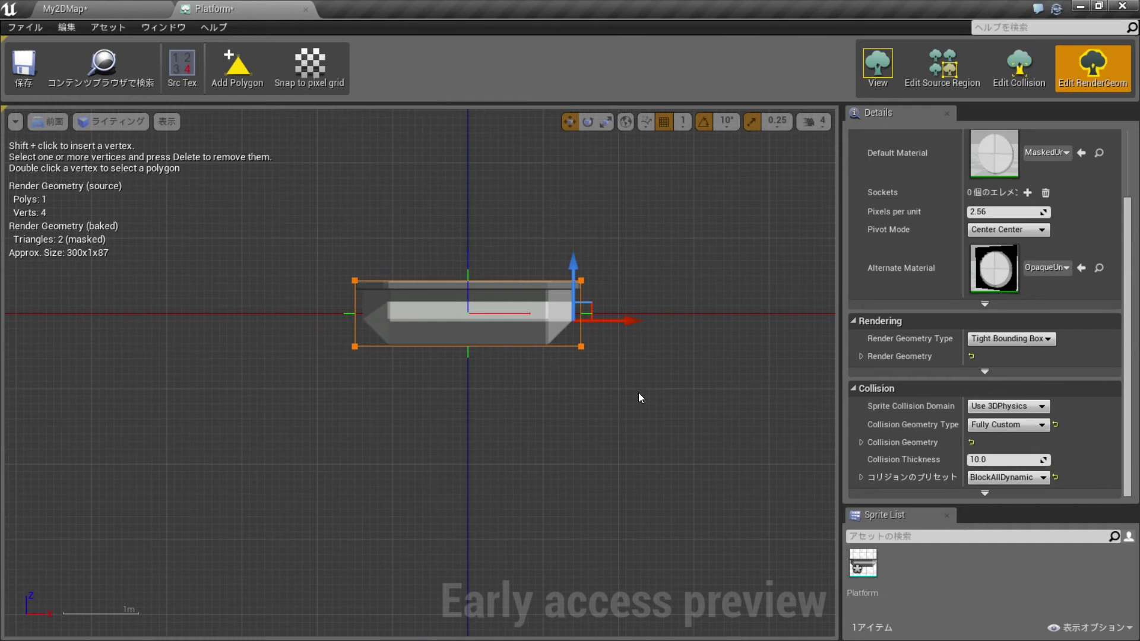
scroll(639, 389, up, 2)
scroll(604, 361, down, 1)
scroll(597, 396, up, 2)
- Try reshaping a render-geometry vertex, undo it, and save the Platform sprite
click(563, 389)
mouse_move(587, 390)
mouse_down()
mouse_move(373, 364)
mouse_move(834, 364)
mouse_up()
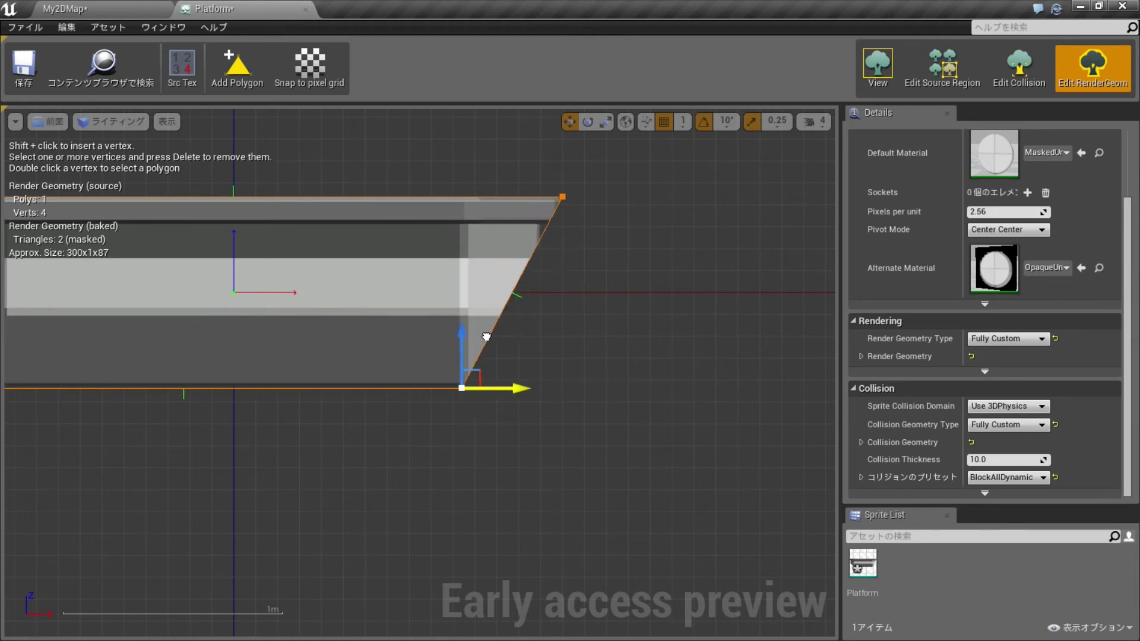
drag(835, 364, 530, 288)
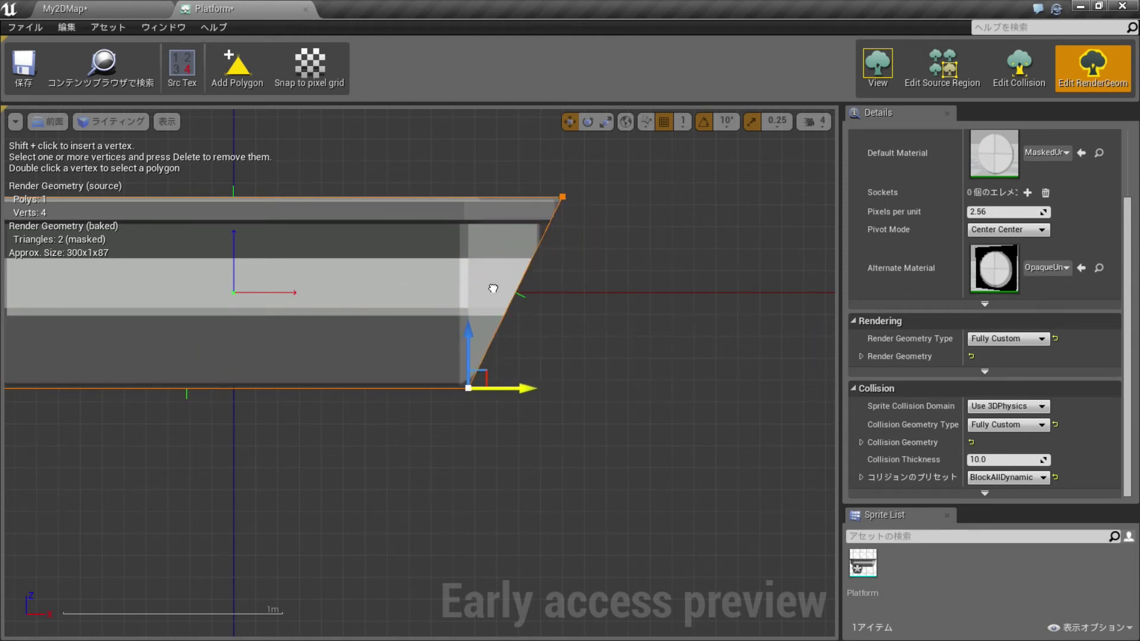
drag(530, 288, 586, 278)
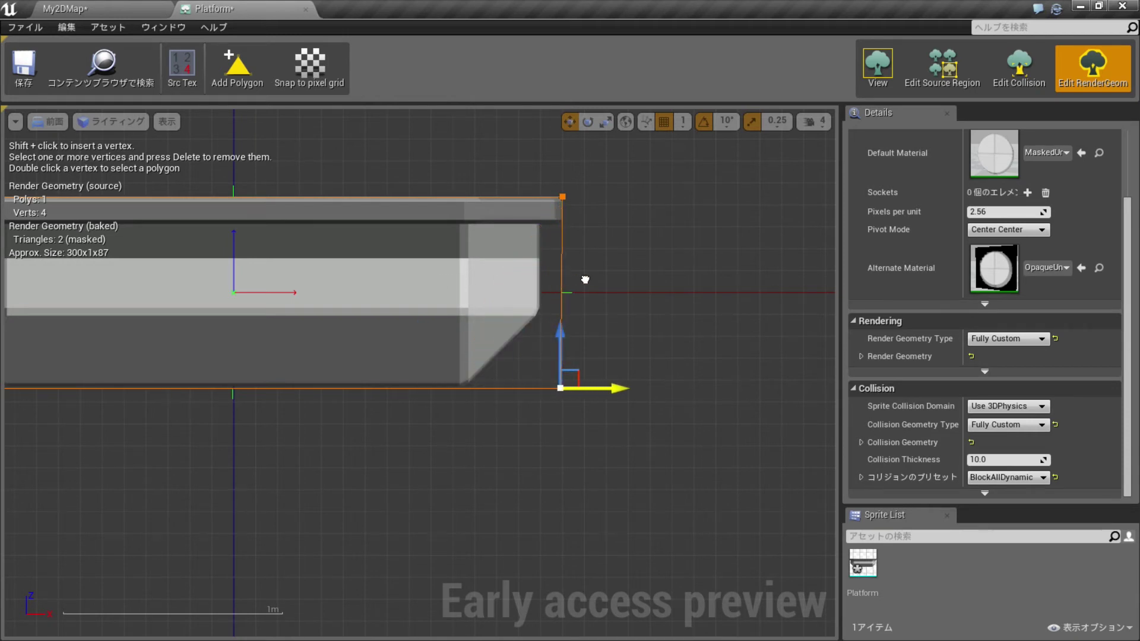
key(ctrl+z)
click(24, 65)
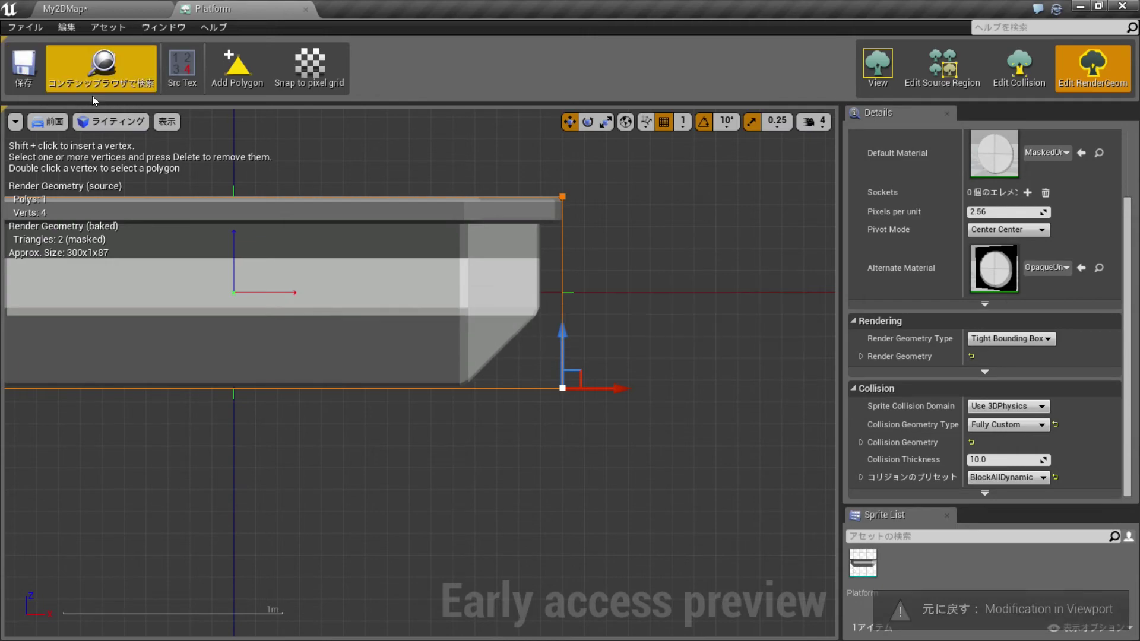
click(120, 6)
- Place the Platform sprite in the My2DMap level and zoom in to inspect the placed actor
drag(254, 391, 537, 366)
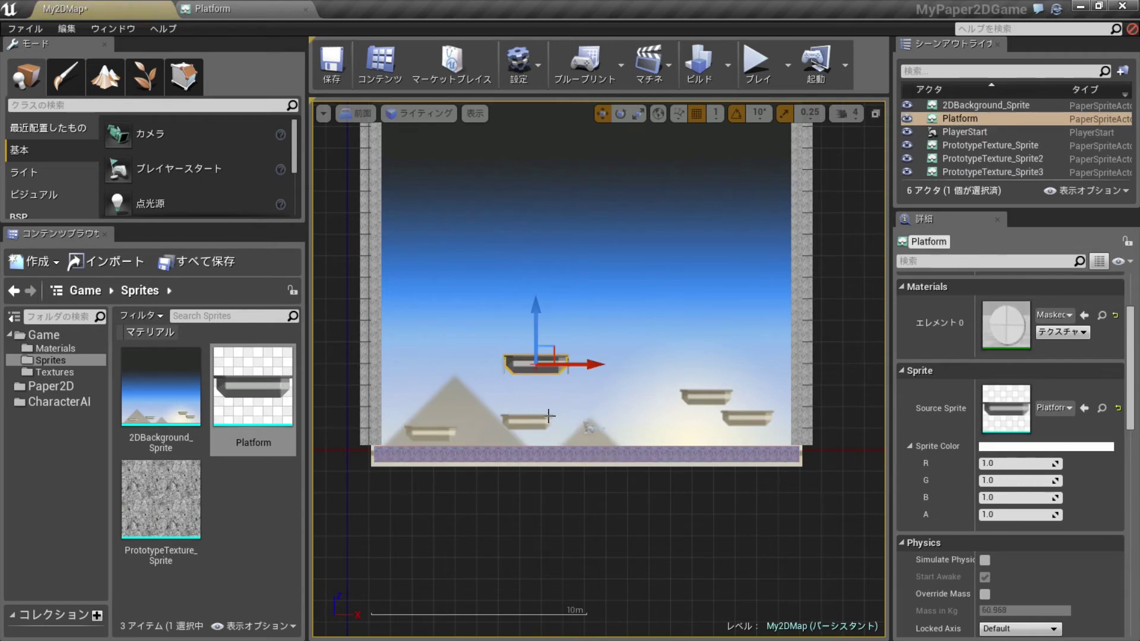
scroll(534, 392, up, 3)
scroll(533, 390, up, 2)
scroll(532, 391, up, 2)
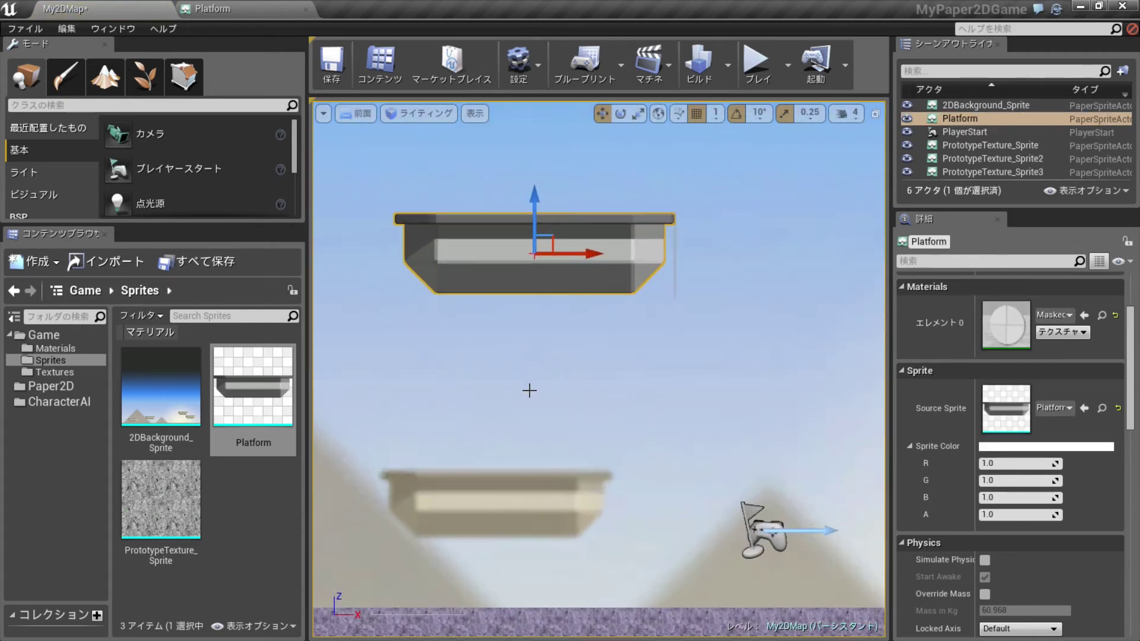
scroll(532, 390, up, 1)
mouse_move(532, 390)
right_down()
mouse_move(571, 424)
mouse_move(512, 444)
right_up()
scroll(526, 420, up, 2)
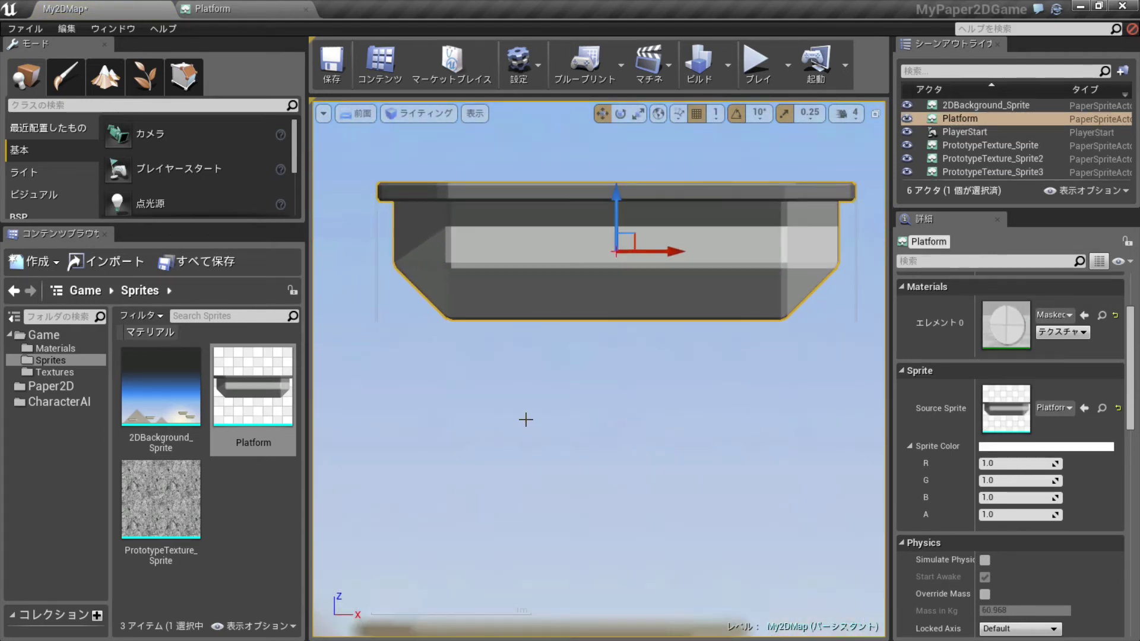
scroll(522, 420, down, 2)
scroll(522, 419, up, 1)
scroll(539, 410, down, 1)
scroll(529, 410, up, 1)
scroll(530, 408, up, 1)
scroll(530, 409, down, 1)
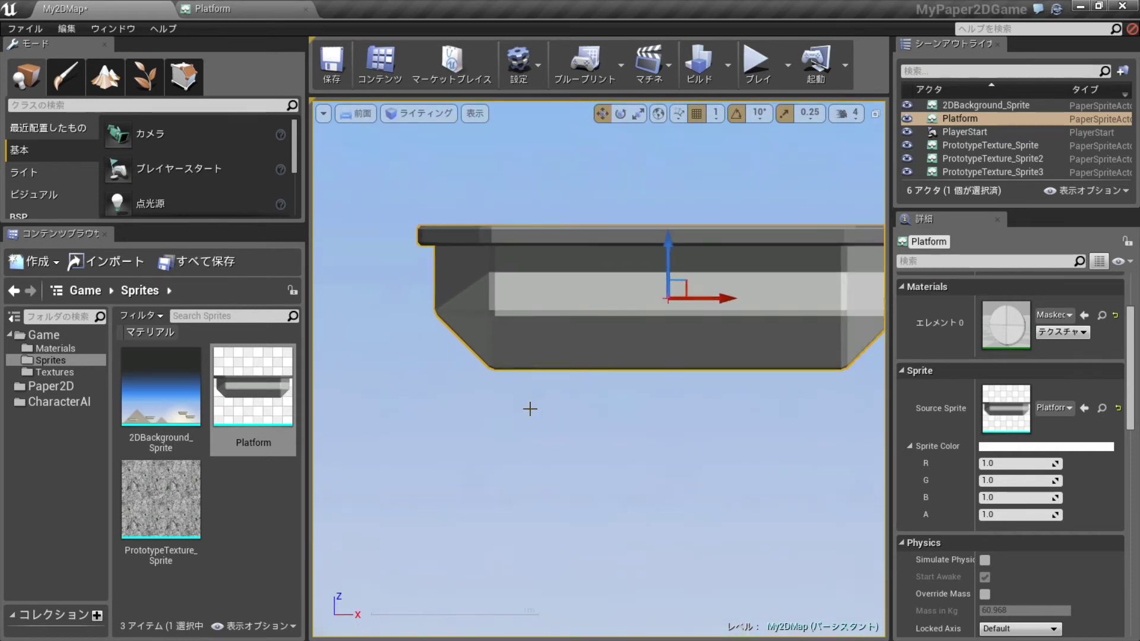
scroll(530, 409, down, 1)
right_drag(780, 423, 625, 421)
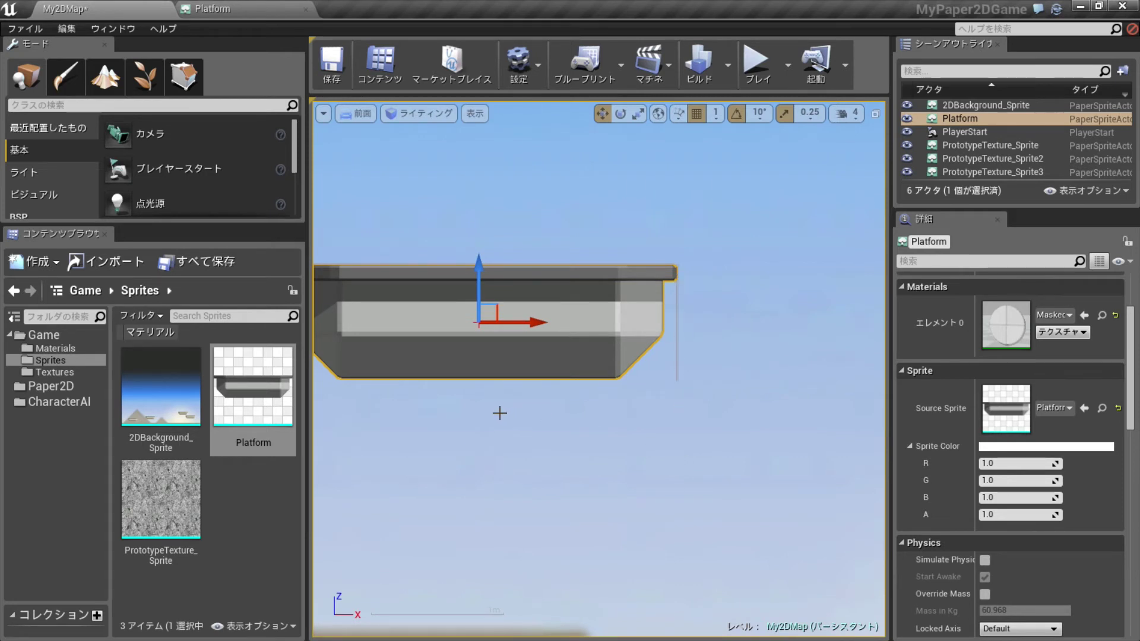
right_drag(500, 414, 610, 409)
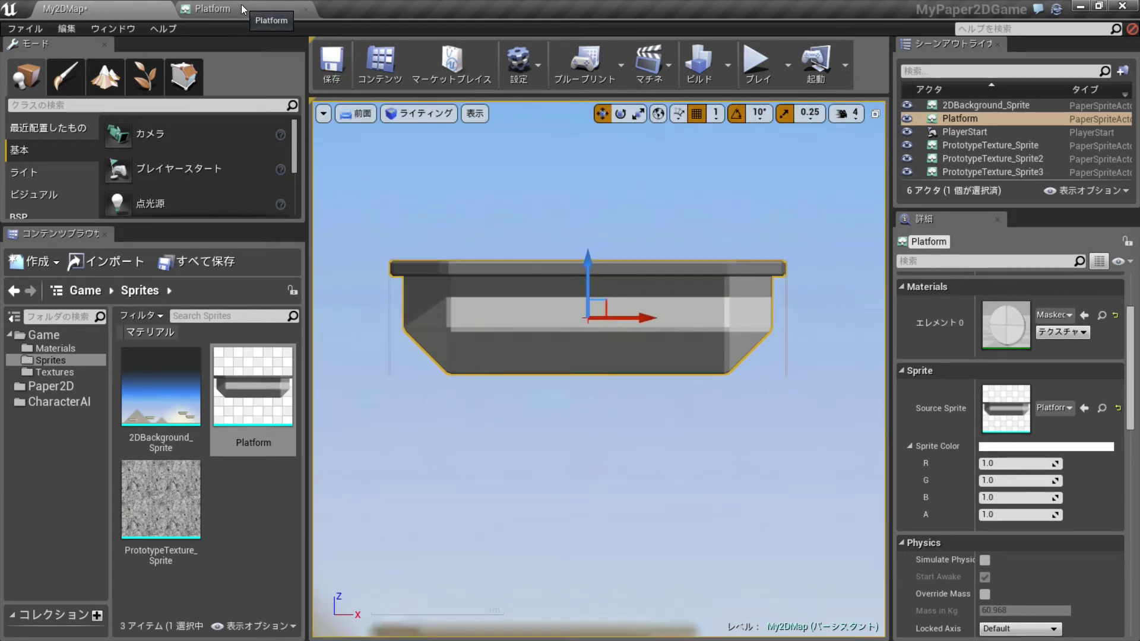
click(267, 9)
- Add a vertex to the right edge of the render outline and raise it
right_drag(440, 419, 583, 470)
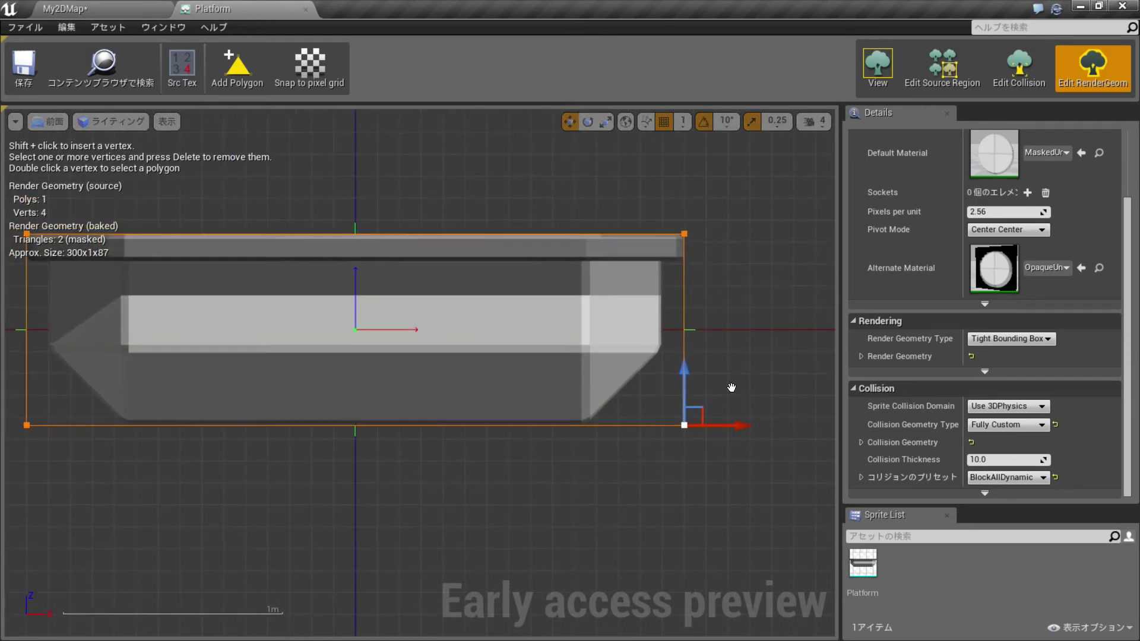
right_drag(737, 394, 618, 386)
drag(607, 418, 609, 412)
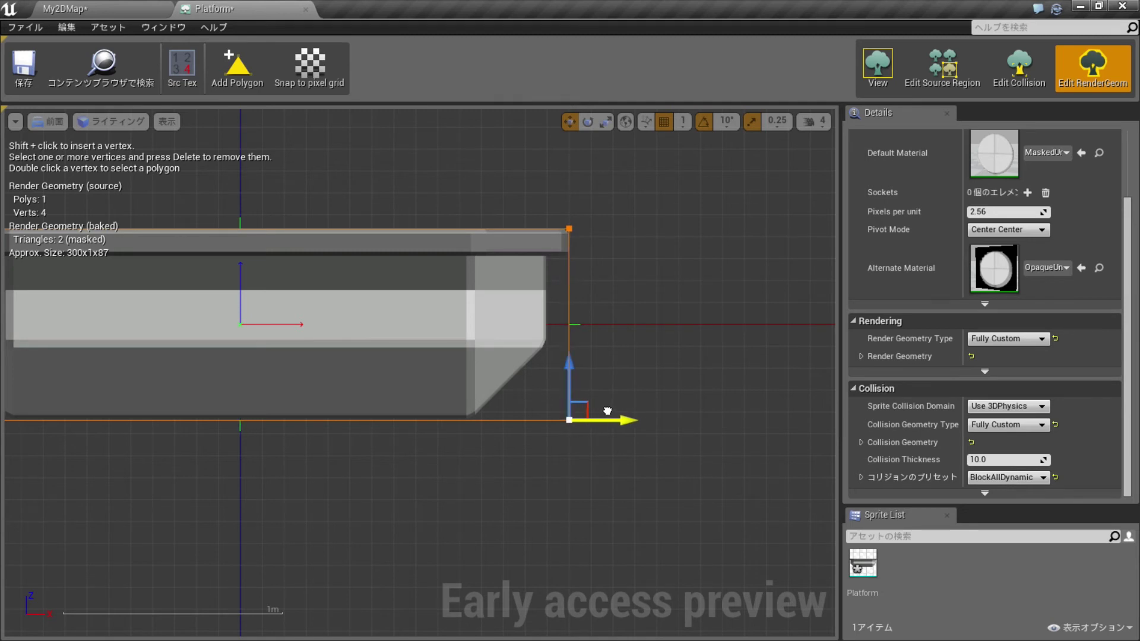
scroll(581, 464, down, 1)
scroll(640, 435, up, 2)
scroll(612, 493, up, 1)
right_drag(658, 392, 727, 356)
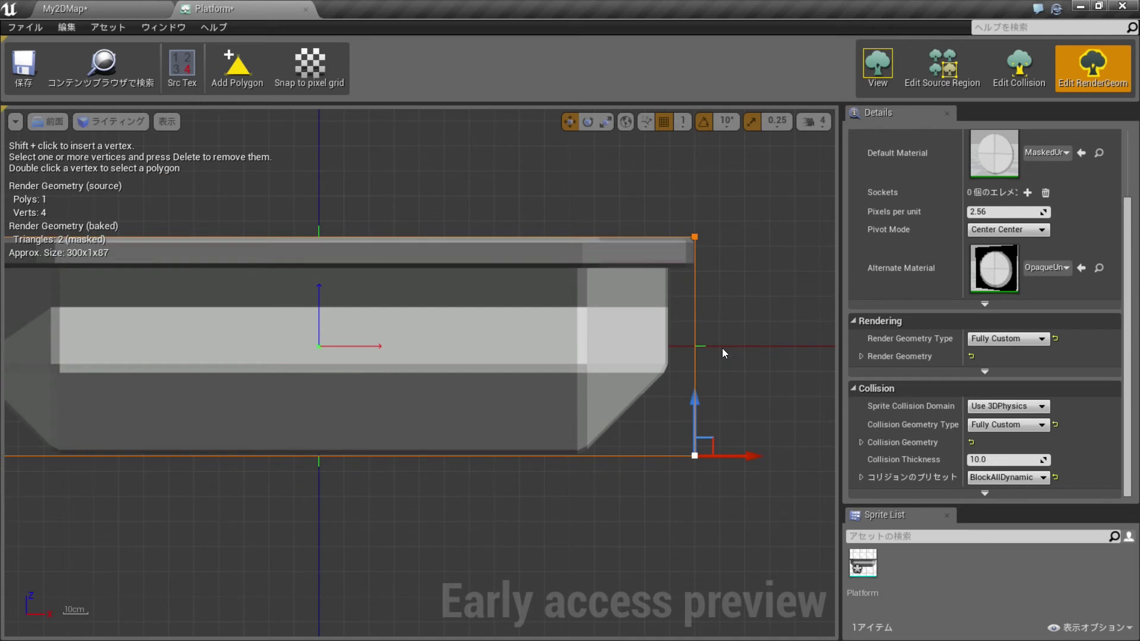
click(695, 347)
shift+click(696, 348)
drag(698, 309, 706, 233)
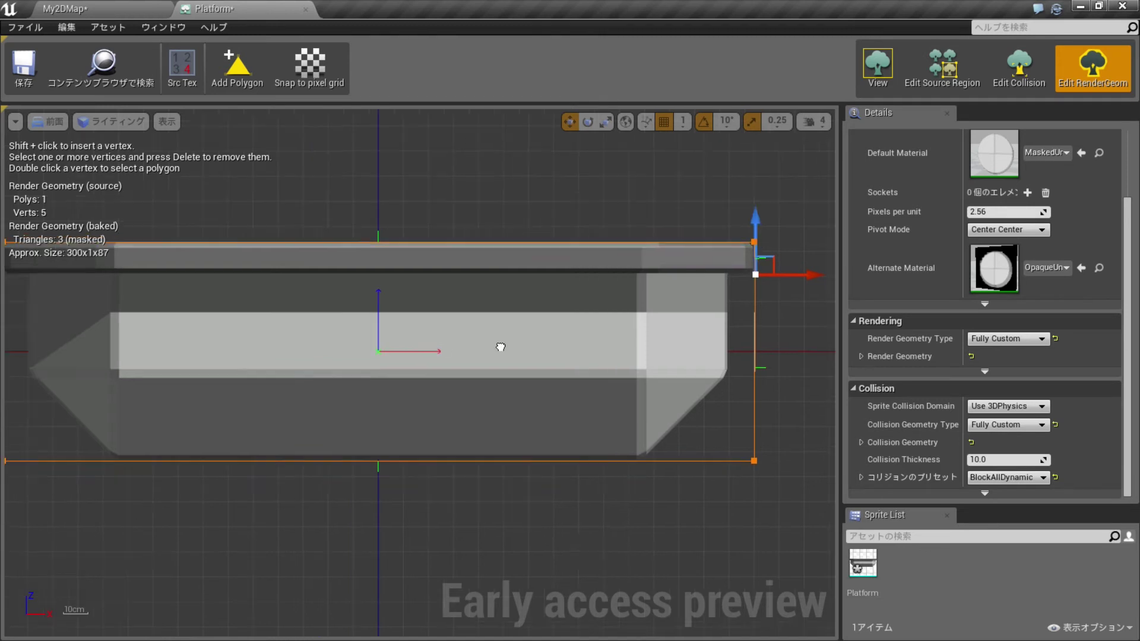
- Add left-edge vertices to form the pointed left end and slide the bottom-left corner onto the bevel
right_drag(195, 347, 553, 358)
click(302, 357)
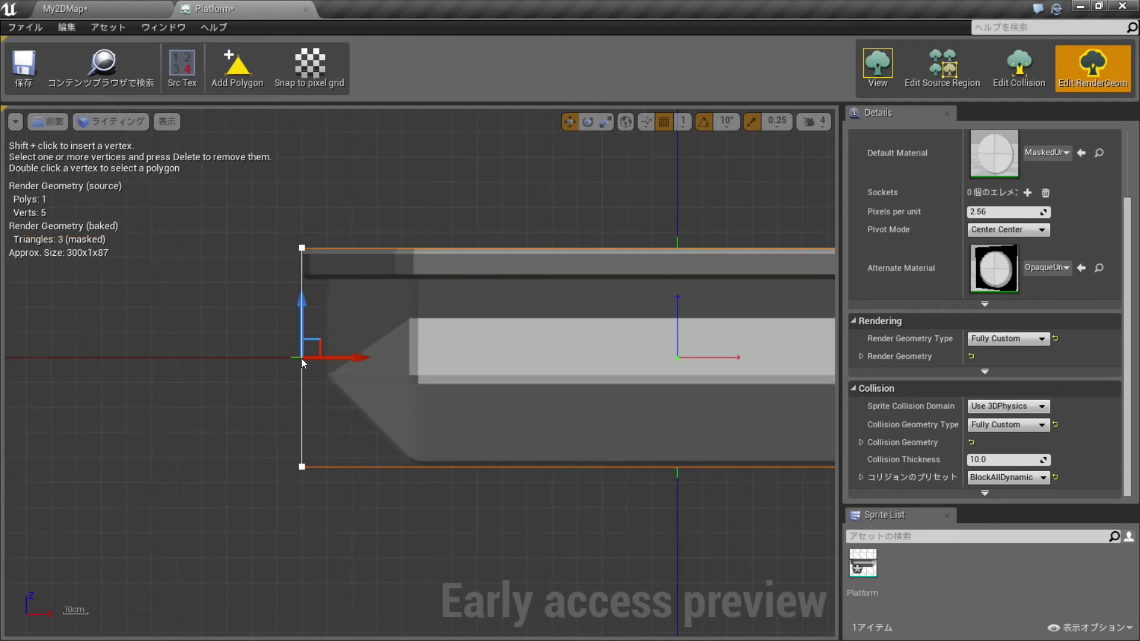
shift+click(301, 357)
drag(300, 337, 313, 259)
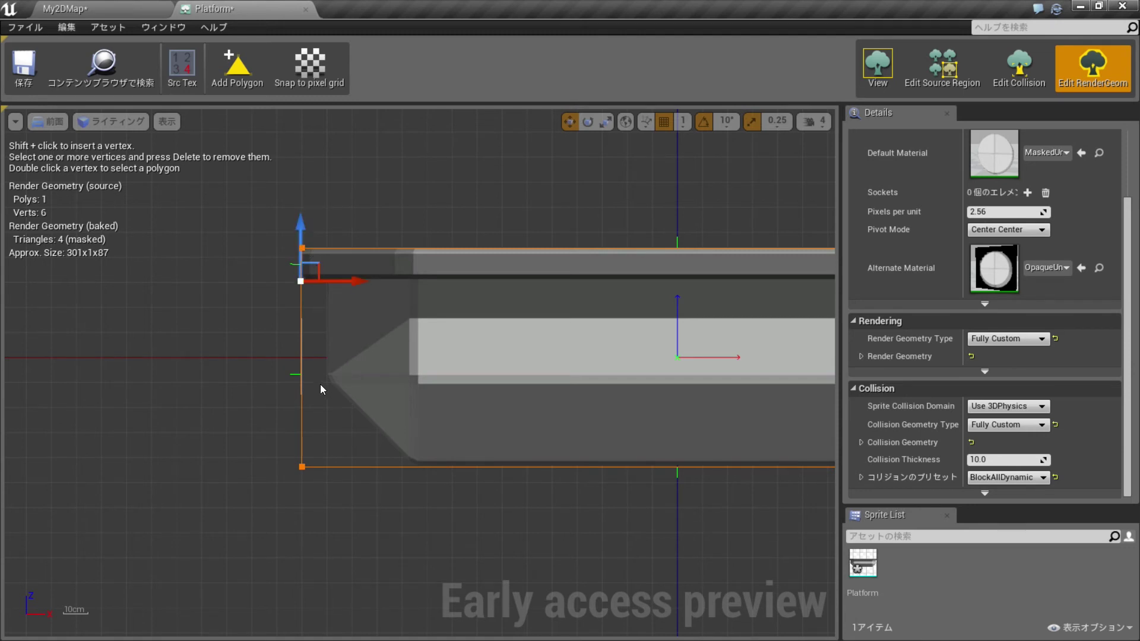
shift+click(301, 370)
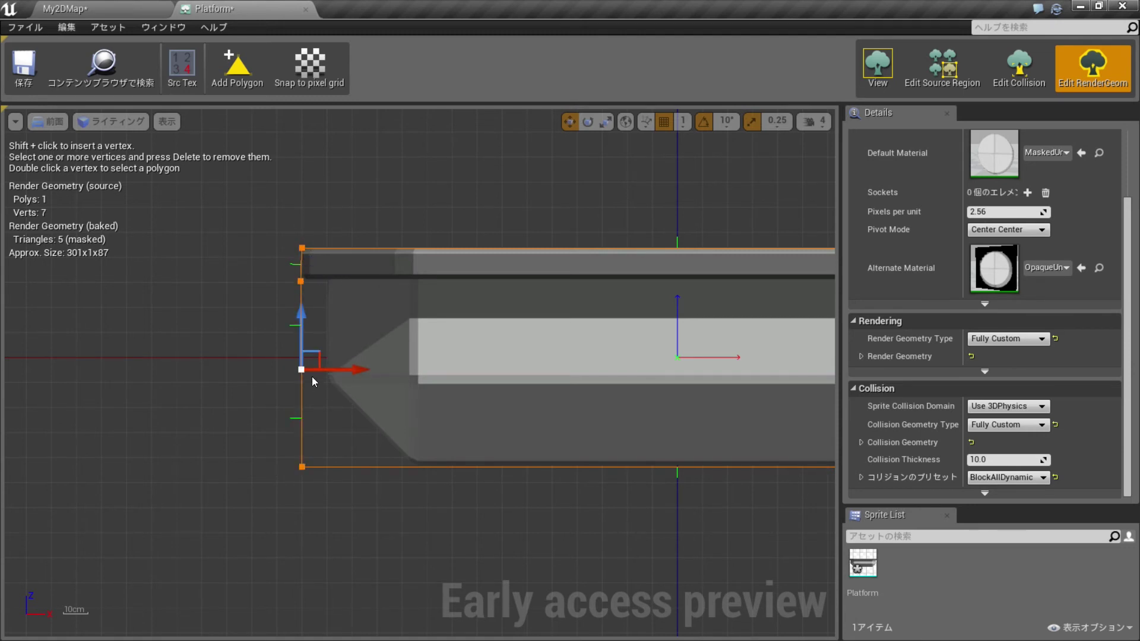
drag(318, 370, 340, 368)
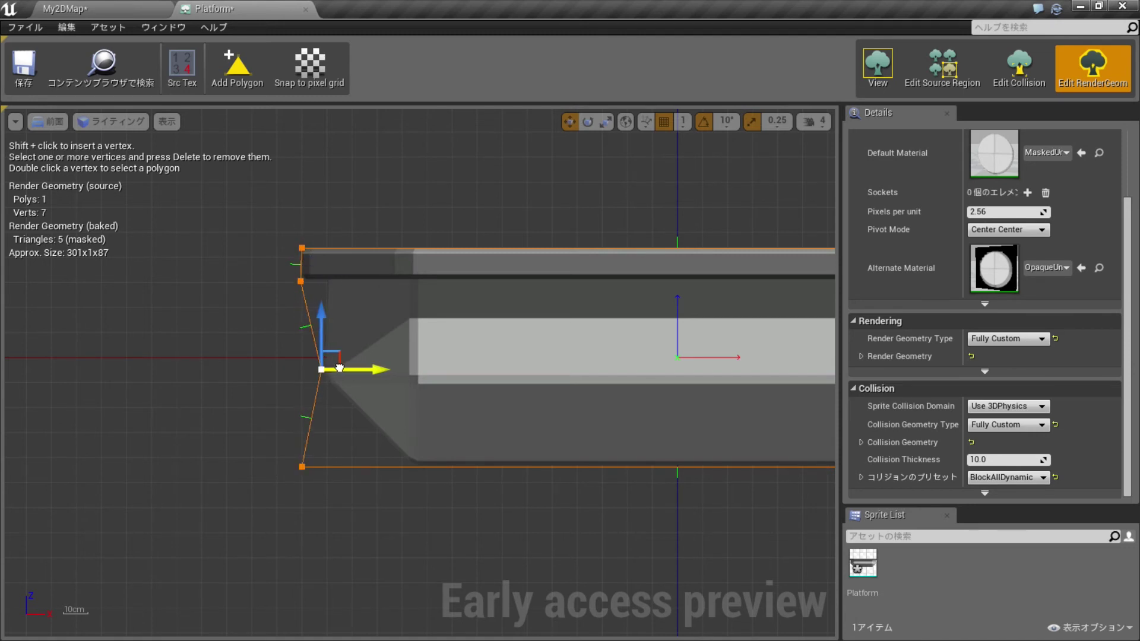
click(302, 467)
drag(333, 460, 419, 459)
click(322, 370)
drag(324, 340, 325, 350)
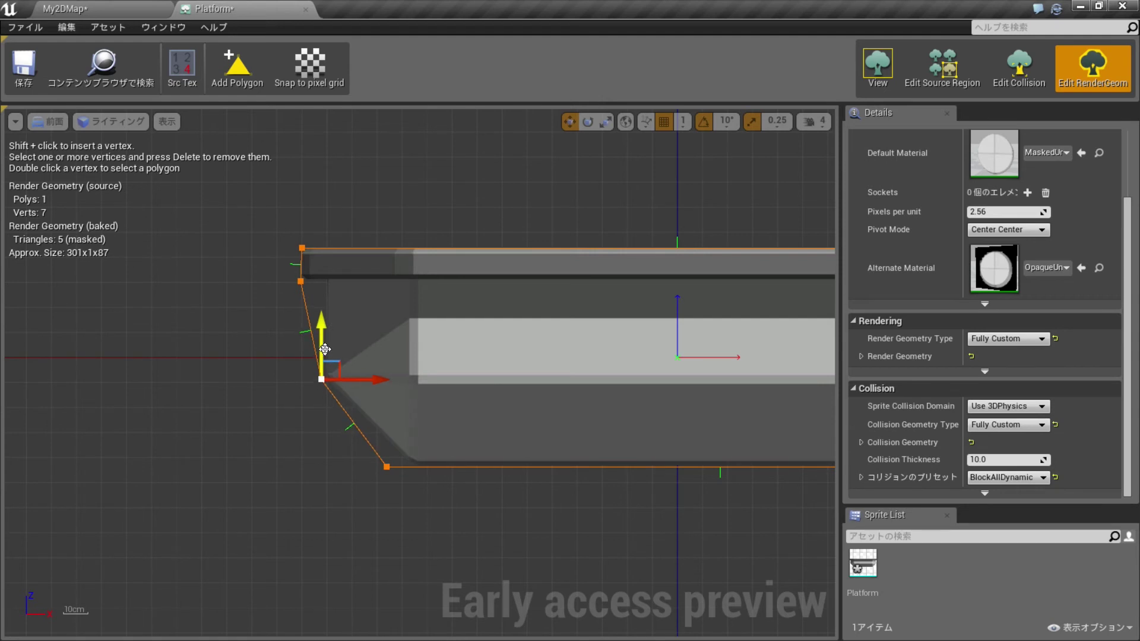
click(387, 468)
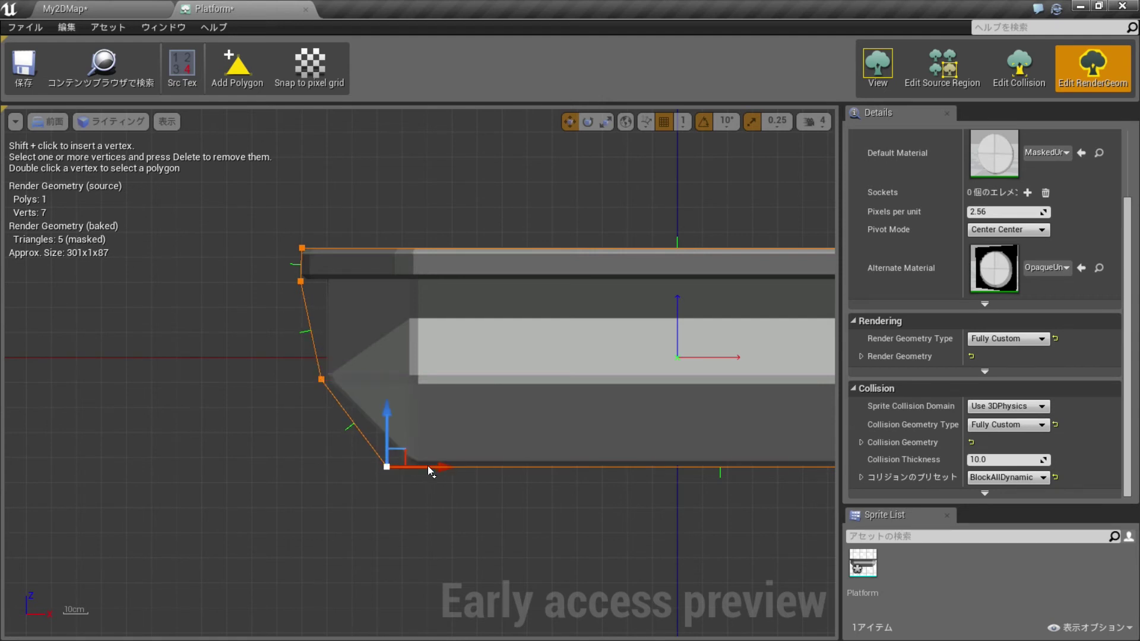
drag(414, 468, 434, 465)
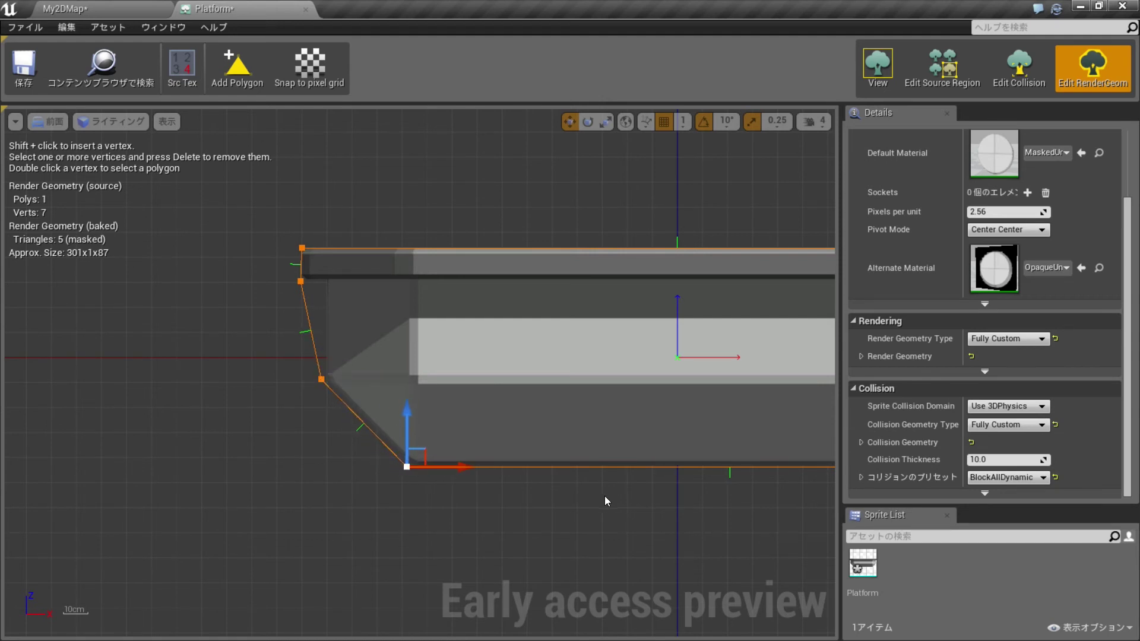
- Add a right bevel point and slide the bottom-right corner left into a diagonal bevel
right_drag(566, 491, 466, 476)
click(500, 378)
shift+click(502, 382)
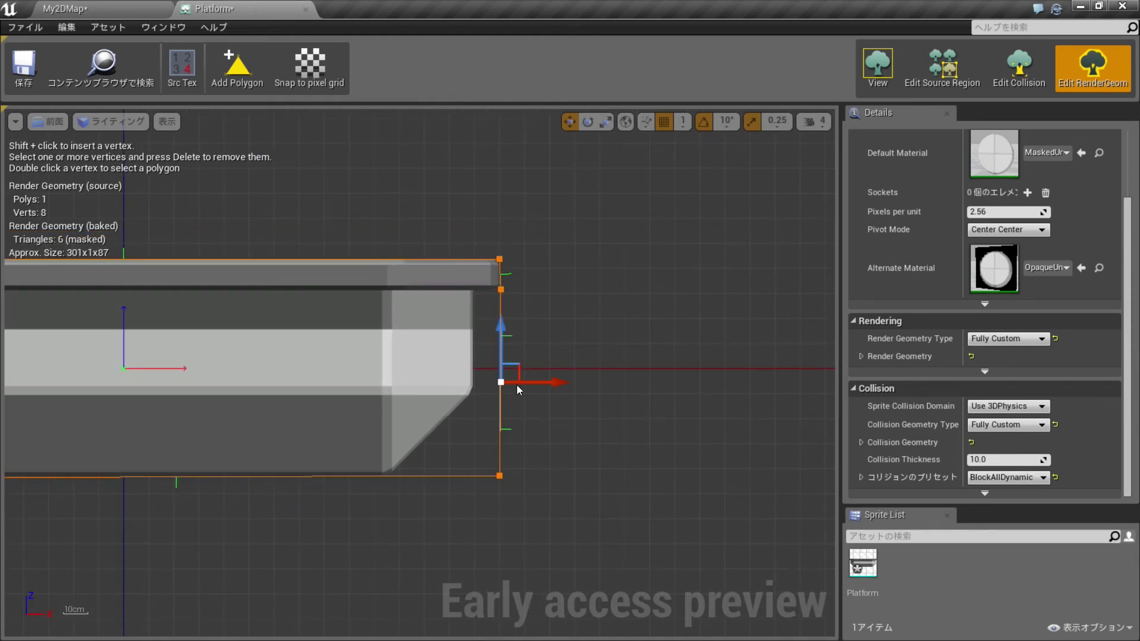
scroll(430, 423, down, 2)
scroll(609, 427, up, 2)
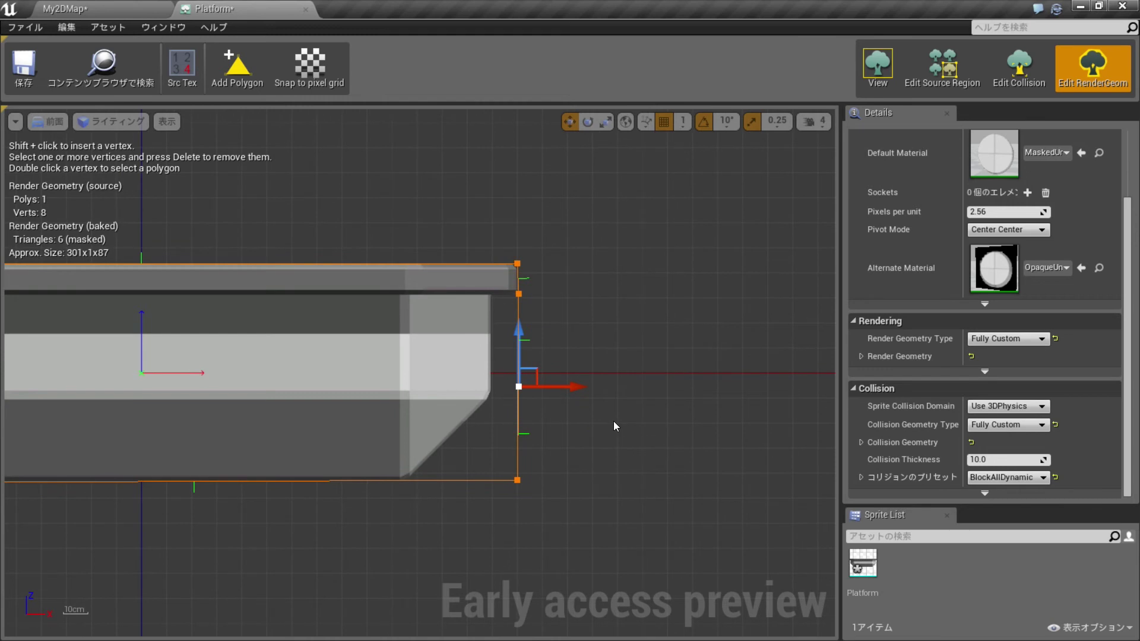
drag(560, 390, 540, 389)
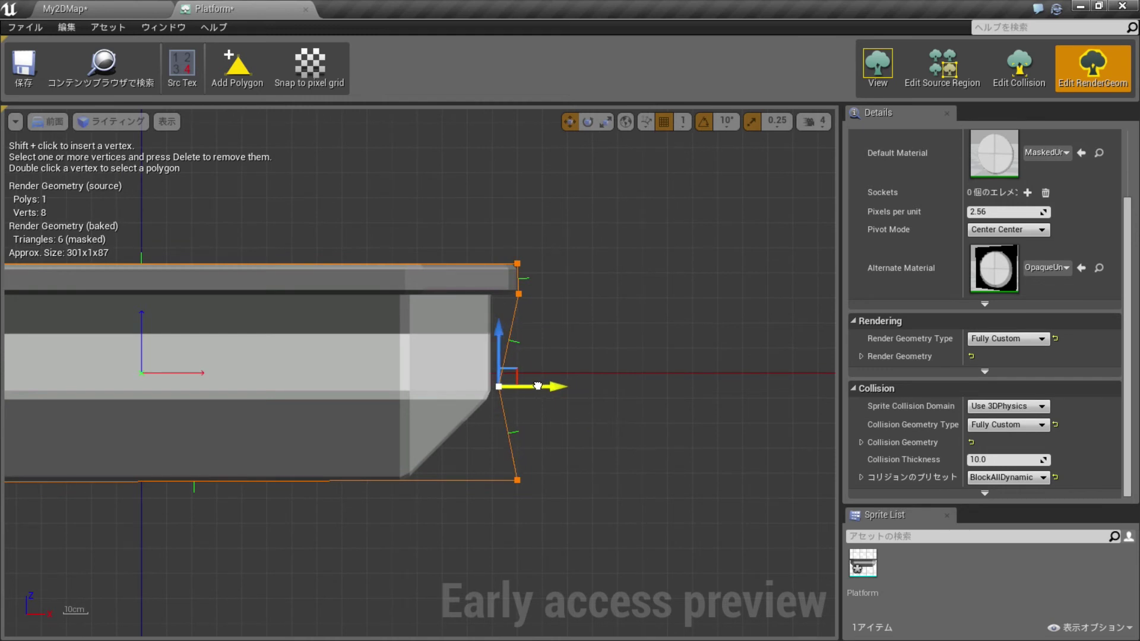
drag(498, 346, 501, 352)
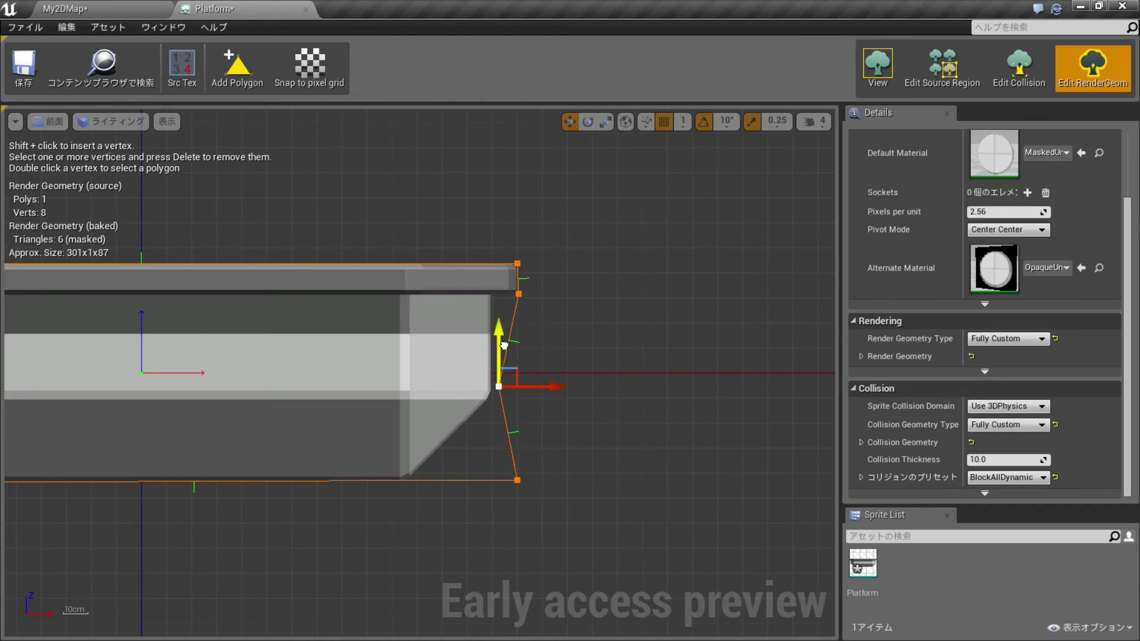
click(518, 481)
drag(544, 480, 444, 479)
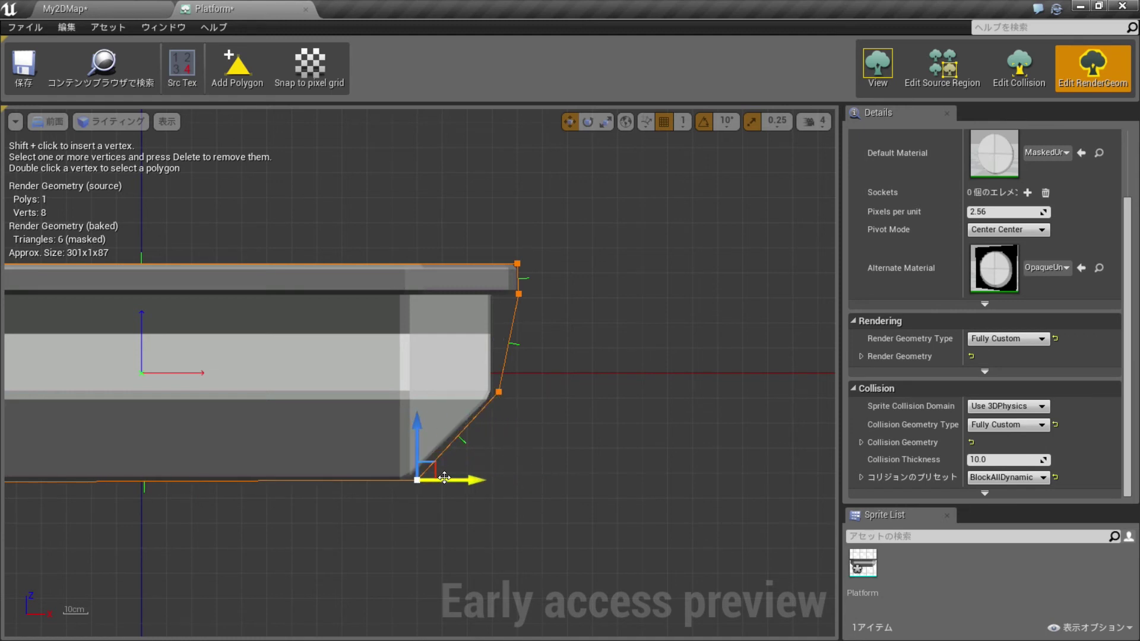
click(499, 393)
right_drag(517, 434, 636, 442)
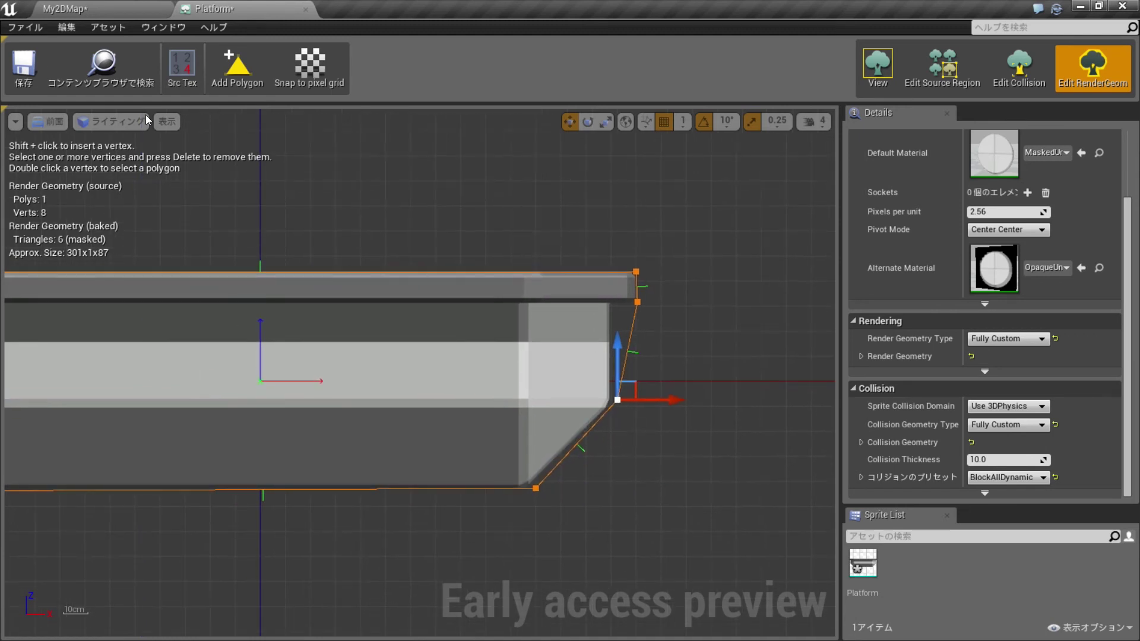
- Save the Platform sprite, check it in My2DMap, and return to the sprite editor
click(35, 78)
click(84, 8)
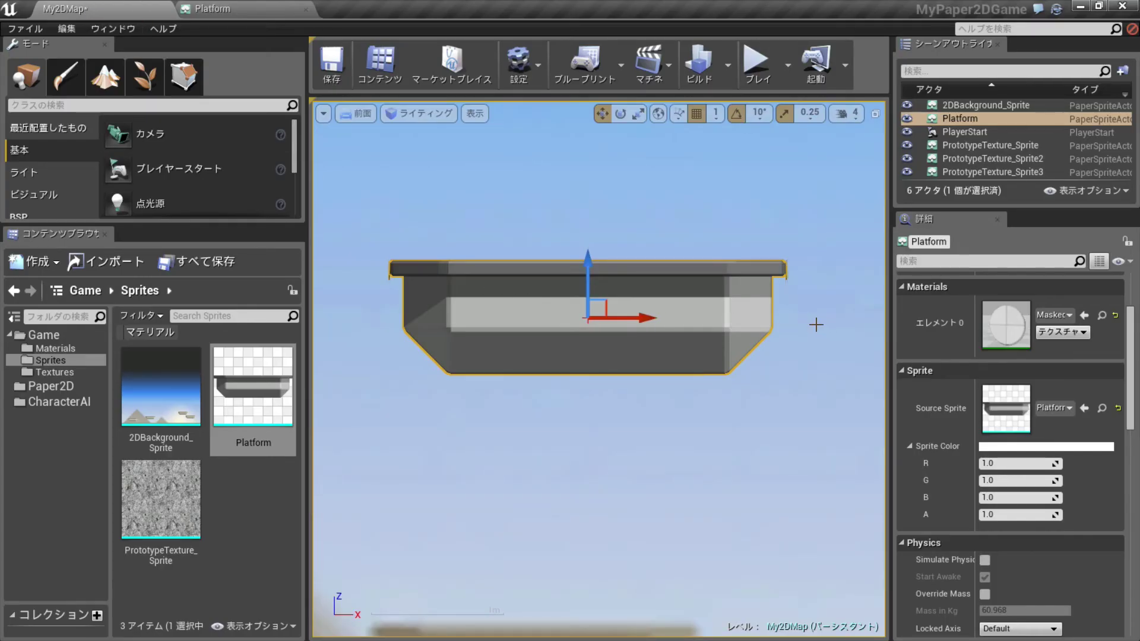
click(243, 14)
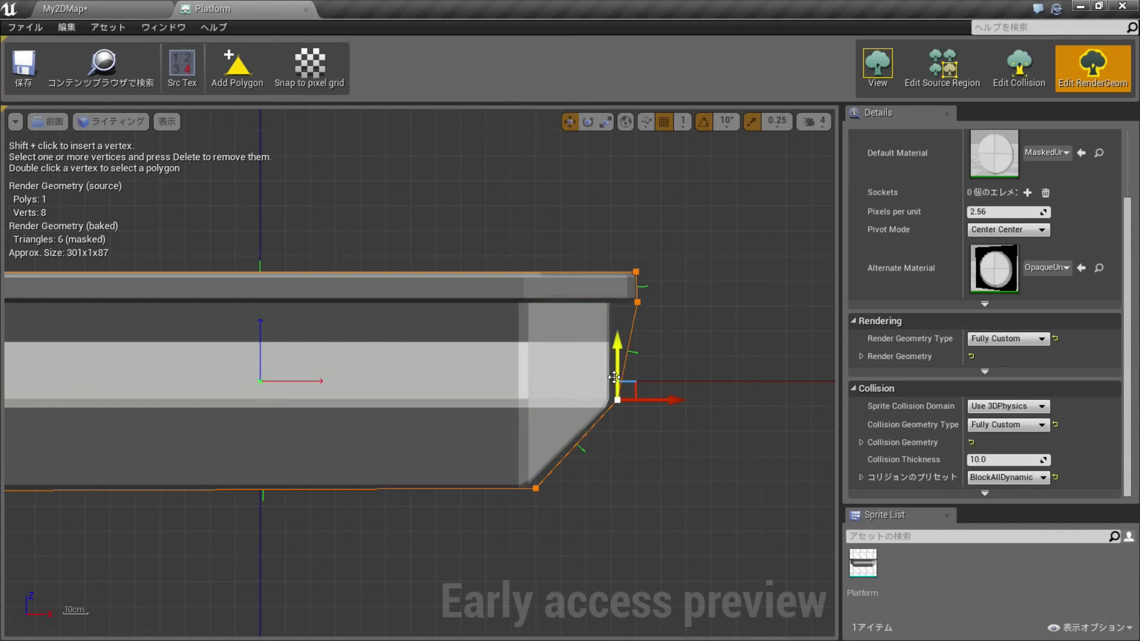
- Adjust the right bevel point and top corners to trim the width to 300, then save
mouse_move(621, 375)
mouse_down()
mouse_move(620, 287)
mouse_move(631, 374)
mouse_up()
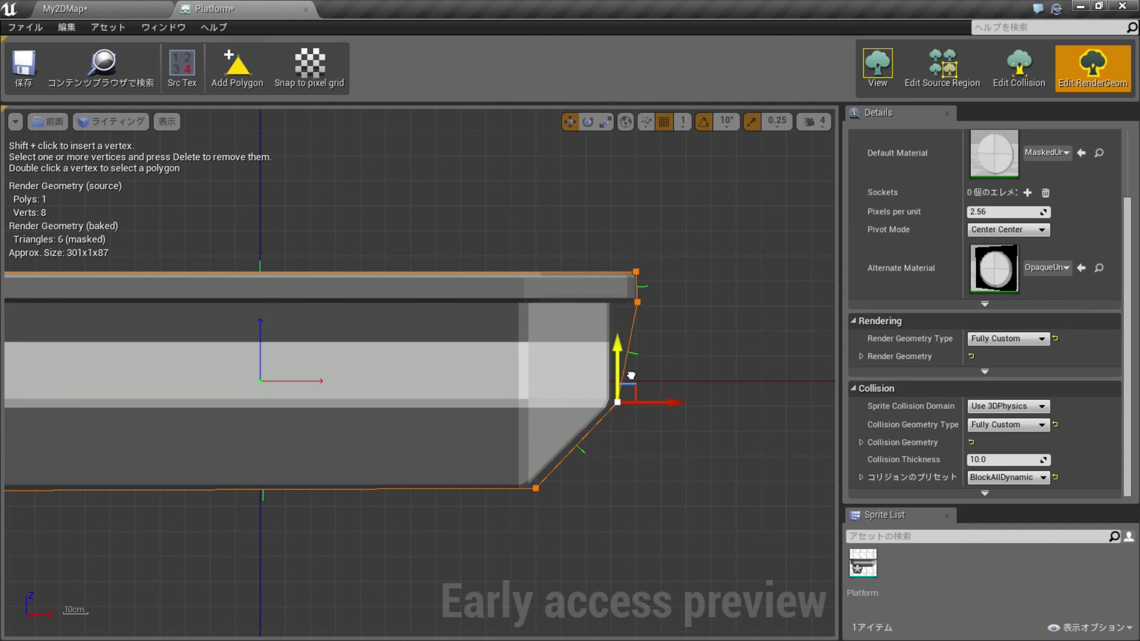
click(639, 304)
drag(661, 303, 659, 303)
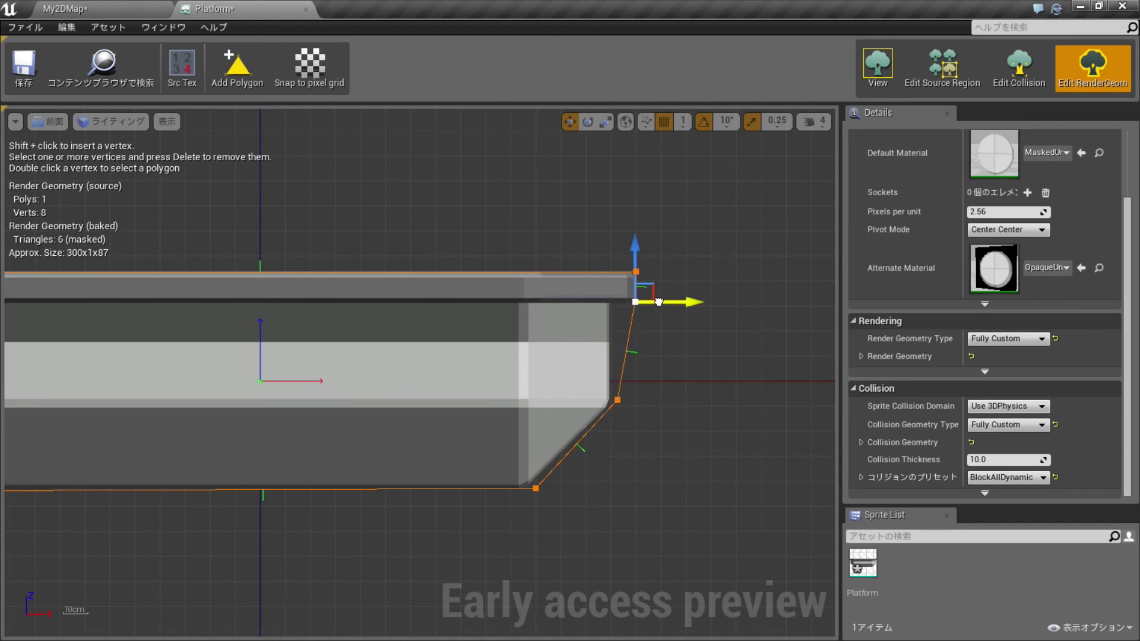
right_drag(402, 305, 463, 323)
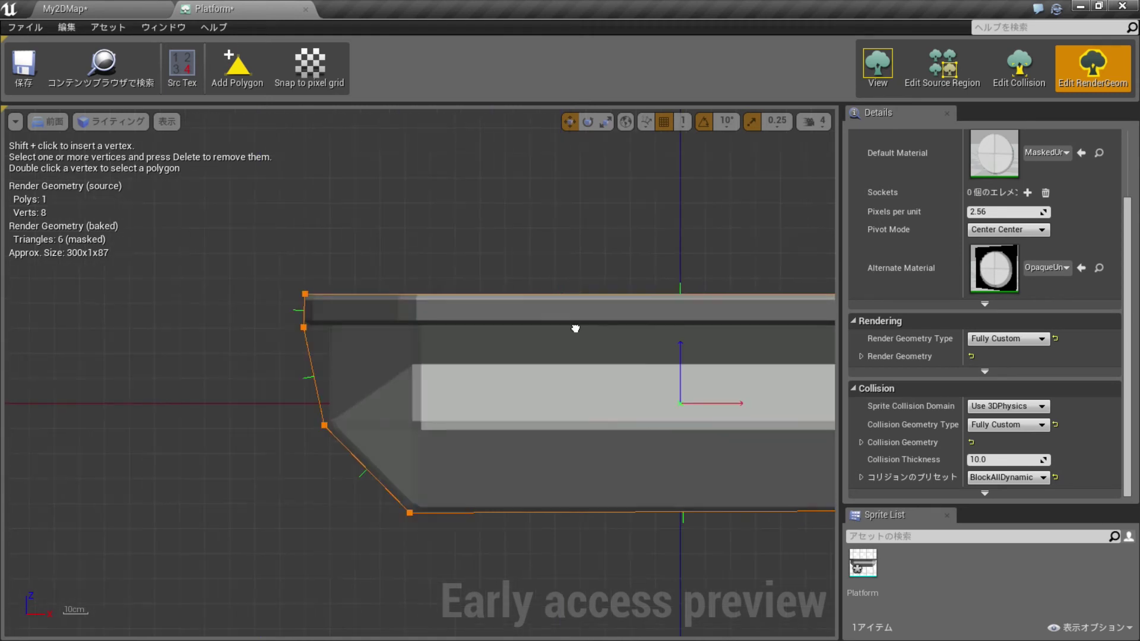
click(357, 329)
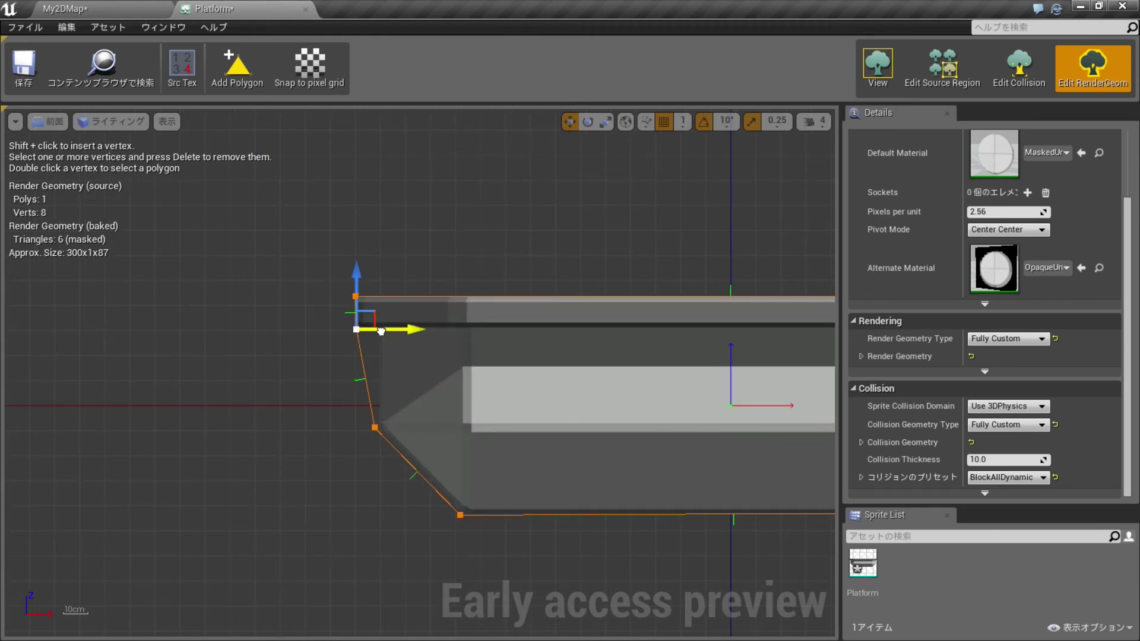
drag(380, 332, 382, 331)
click(24, 64)
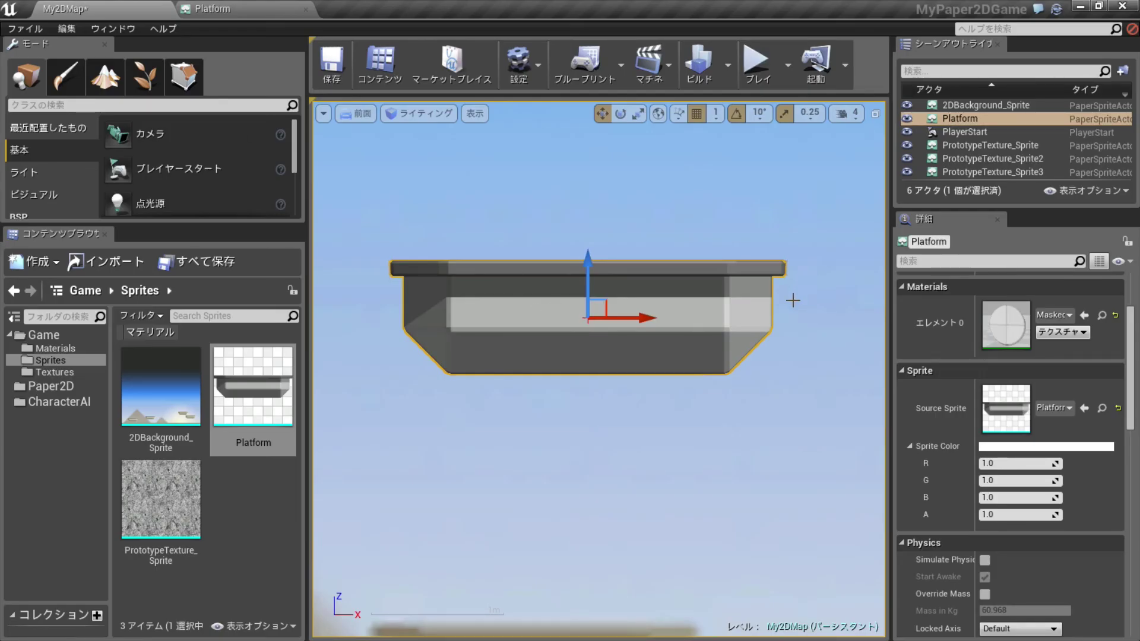
- Zoom out in My2DMap and select the Platform floating high above the other platforms
click(810, 338)
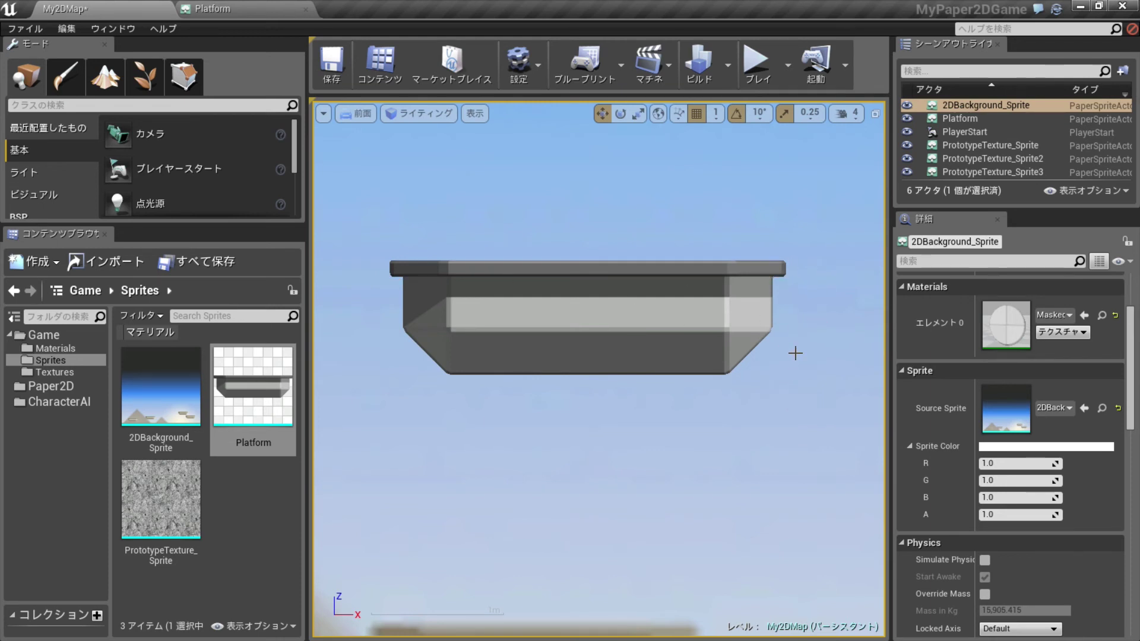
scroll(680, 369, down, 2)
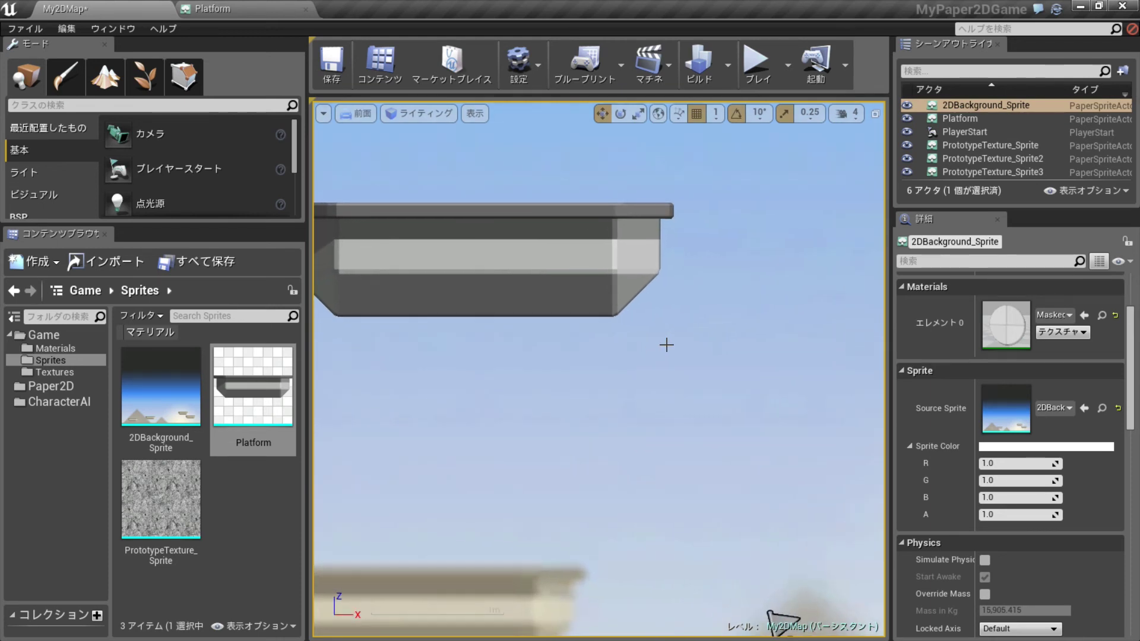
scroll(668, 351, down, 3)
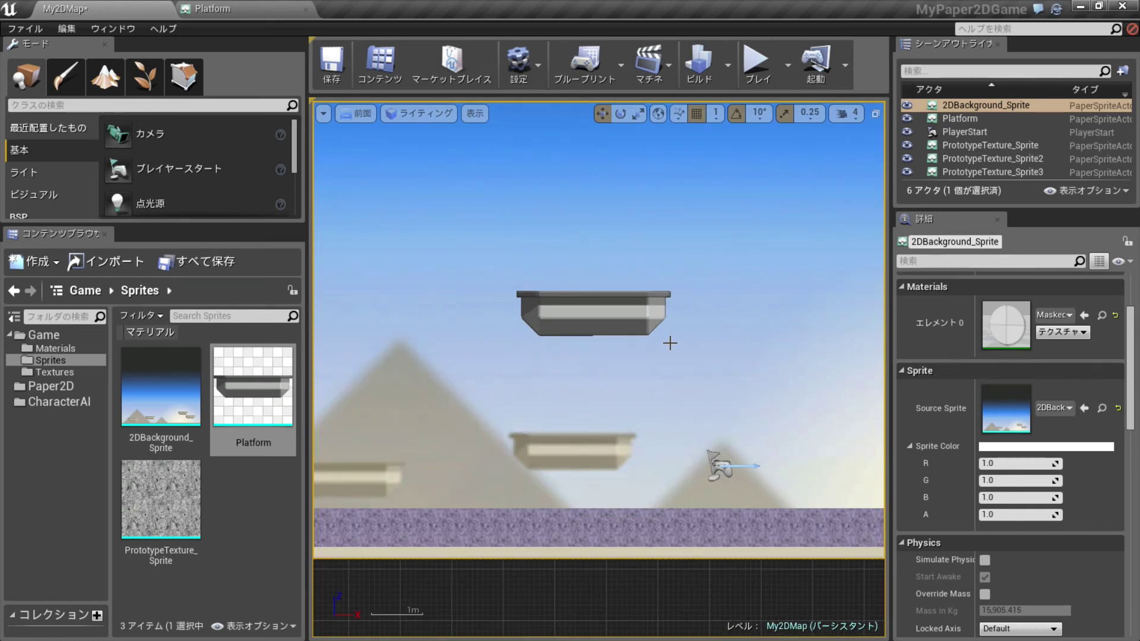
click(603, 310)
scroll(710, 338, up, 1)
scroll(683, 324, up, 2)
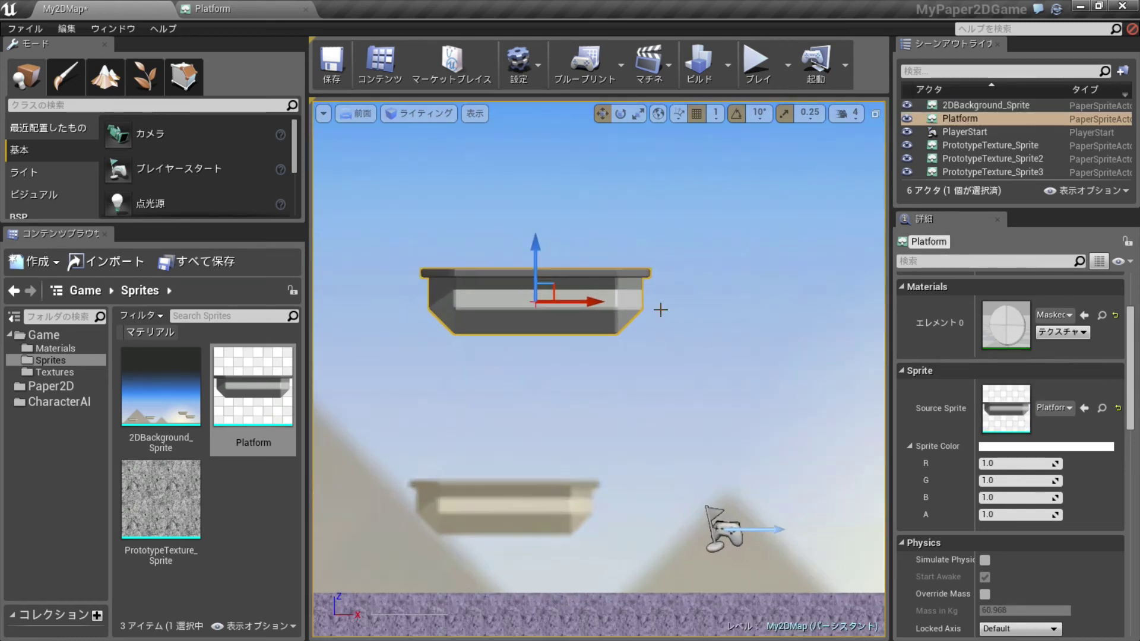
- Tint the Platform sprite pink
click(1006, 451)
drag(876, 419, 898, 373)
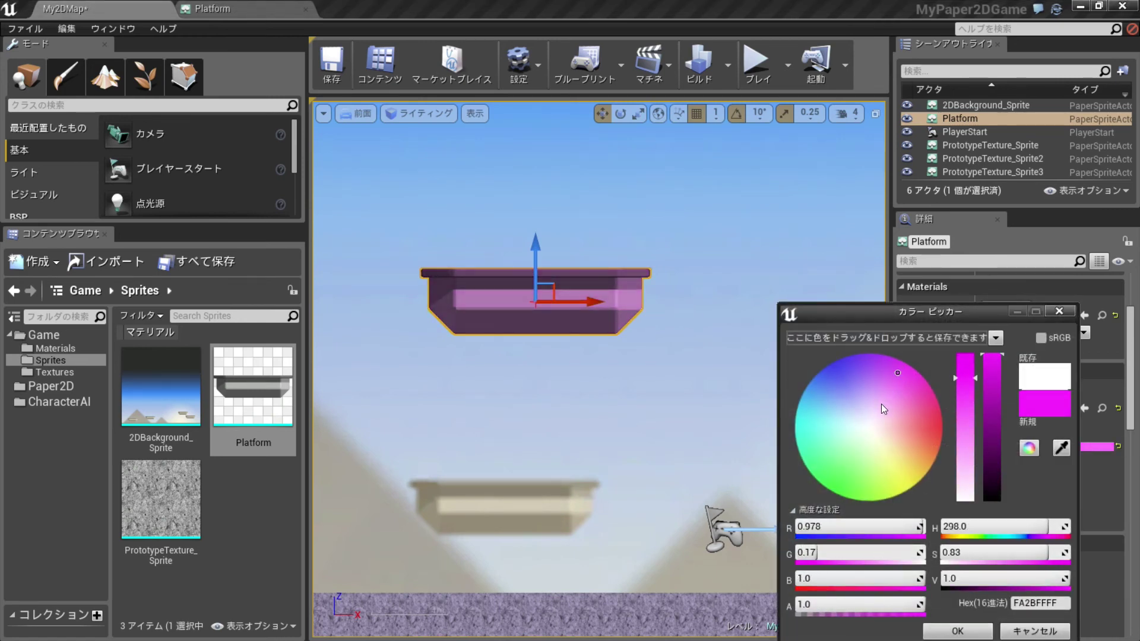
click(958, 631)
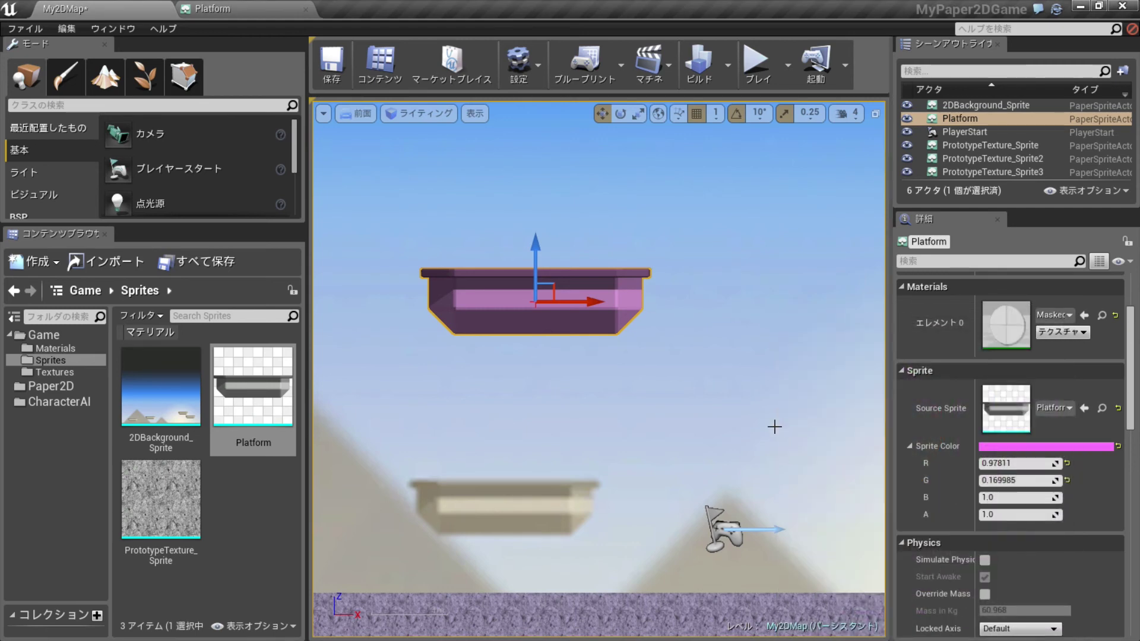
- Rotate the Platform about 39 degrees so it slants diagonally in the level
right_drag(645, 377, 655, 341)
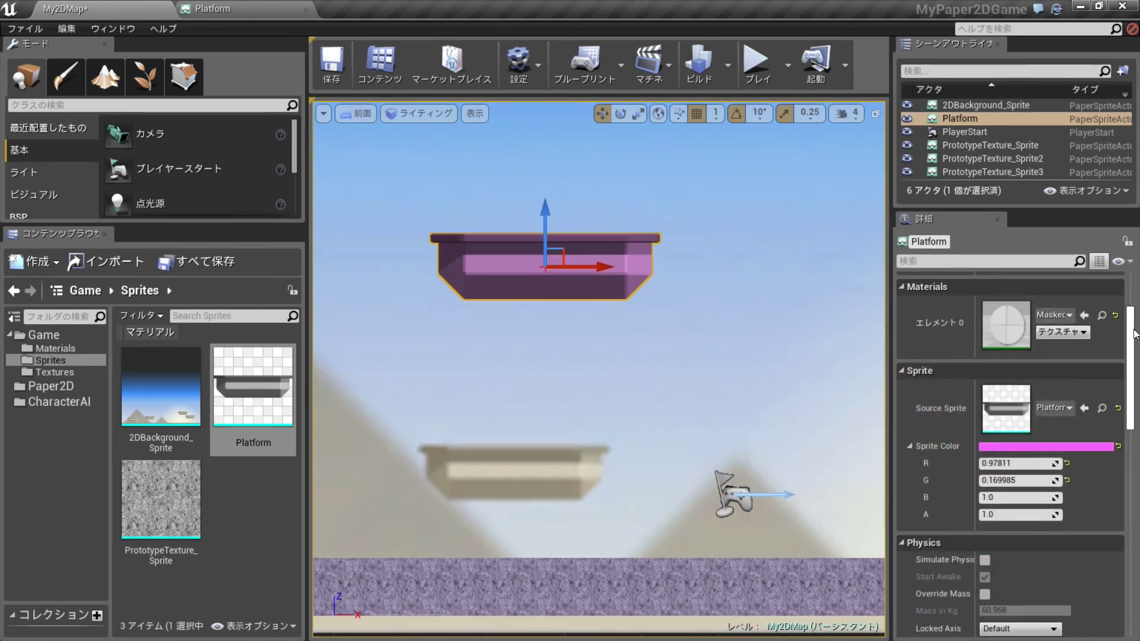
drag(1134, 333, 1135, 288)
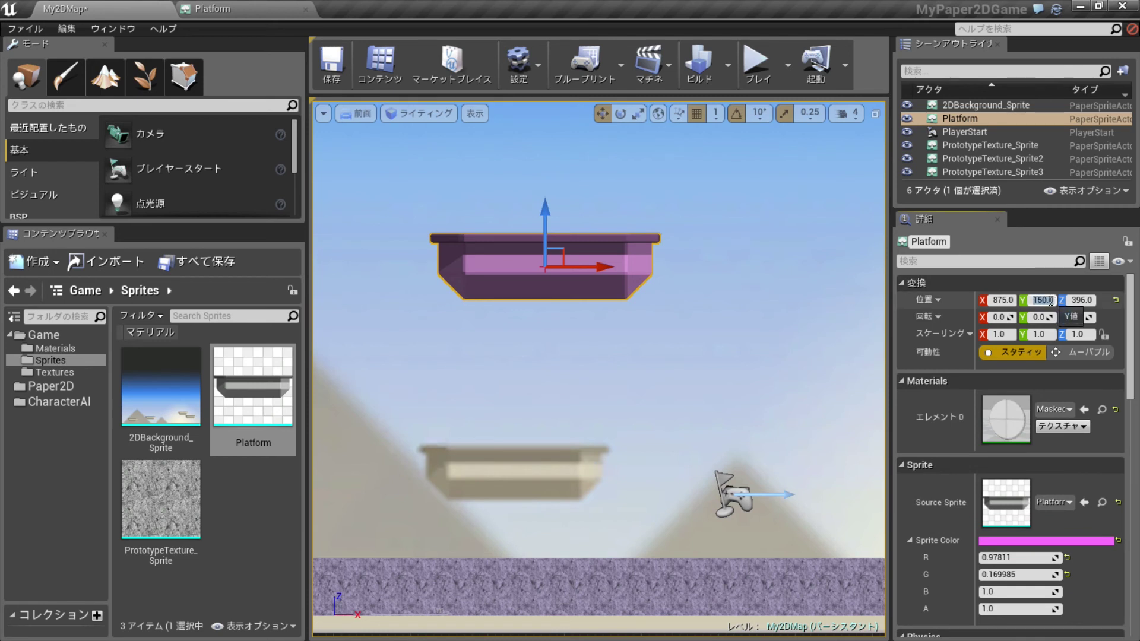
mouse_move(649, 355)
right_down()
mouse_move(631, 359)
mouse_move(634, 288)
right_up()
key(e)
drag(567, 315, 761, 306)
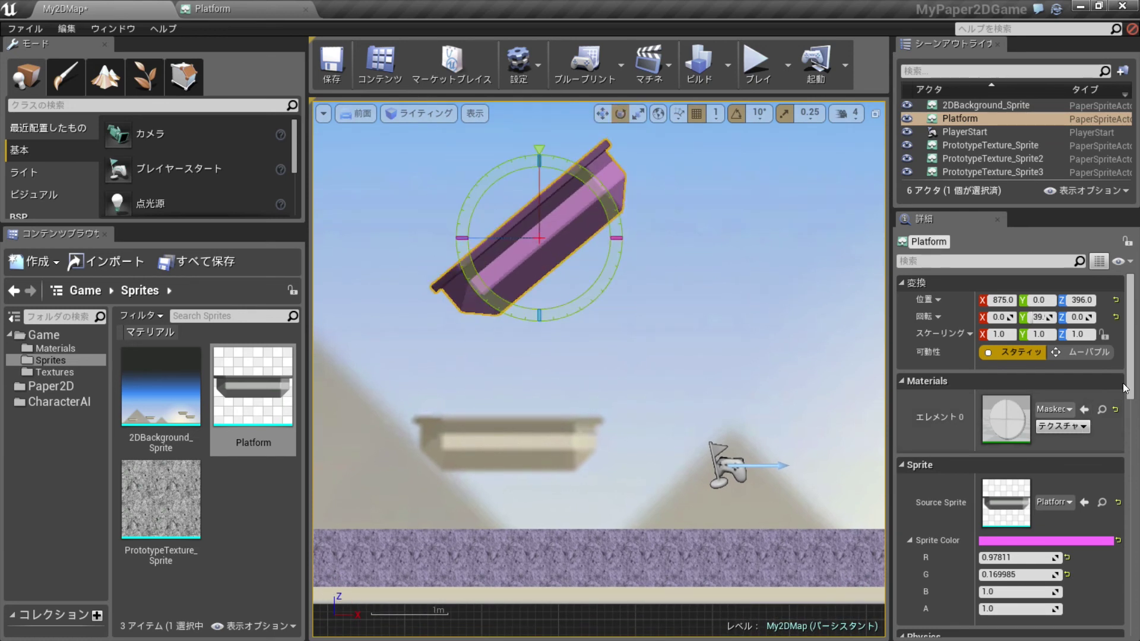
- Enable Simulate Physics on the Platform and start a Simulate session to watch it fall
scroll(1137, 388, down, 5)
scroll(1137, 388, down, 3)
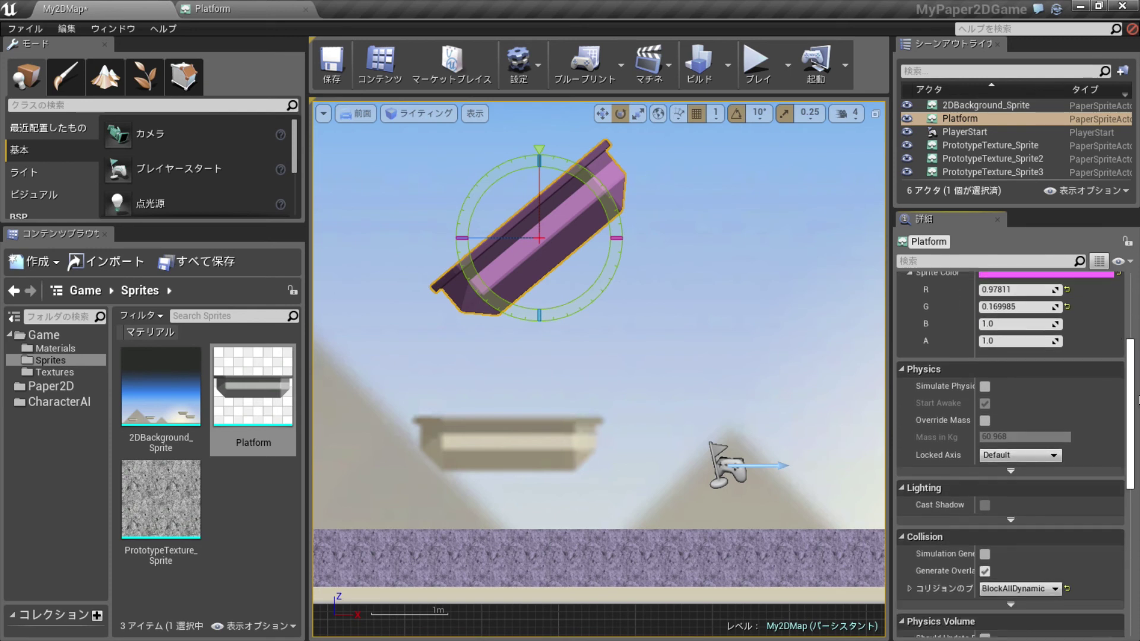
click(985, 389)
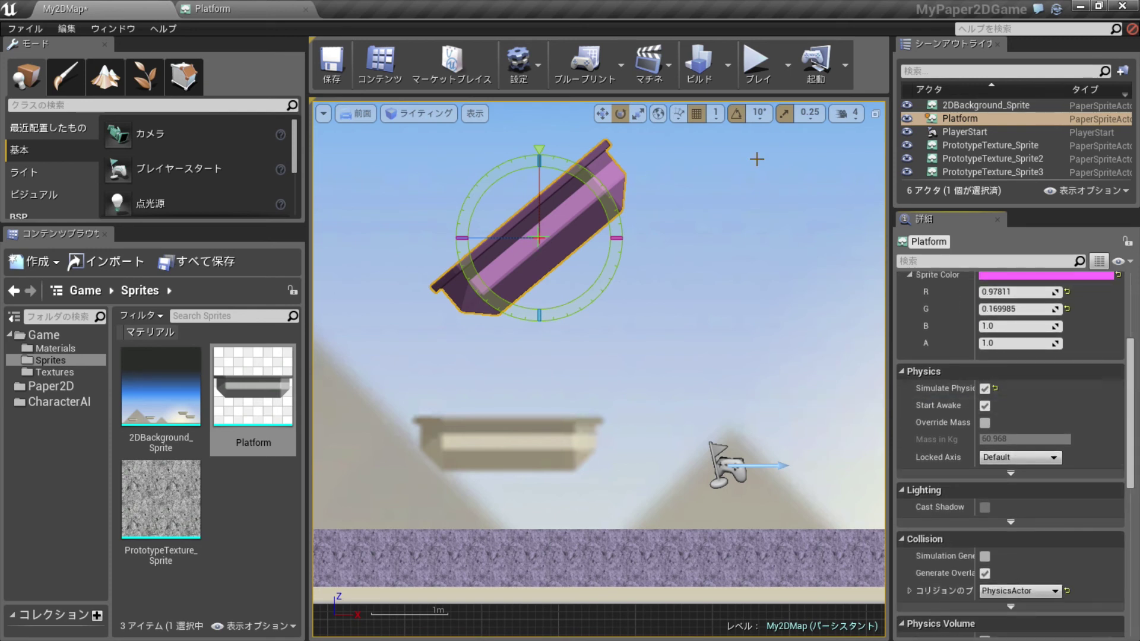
click(786, 67)
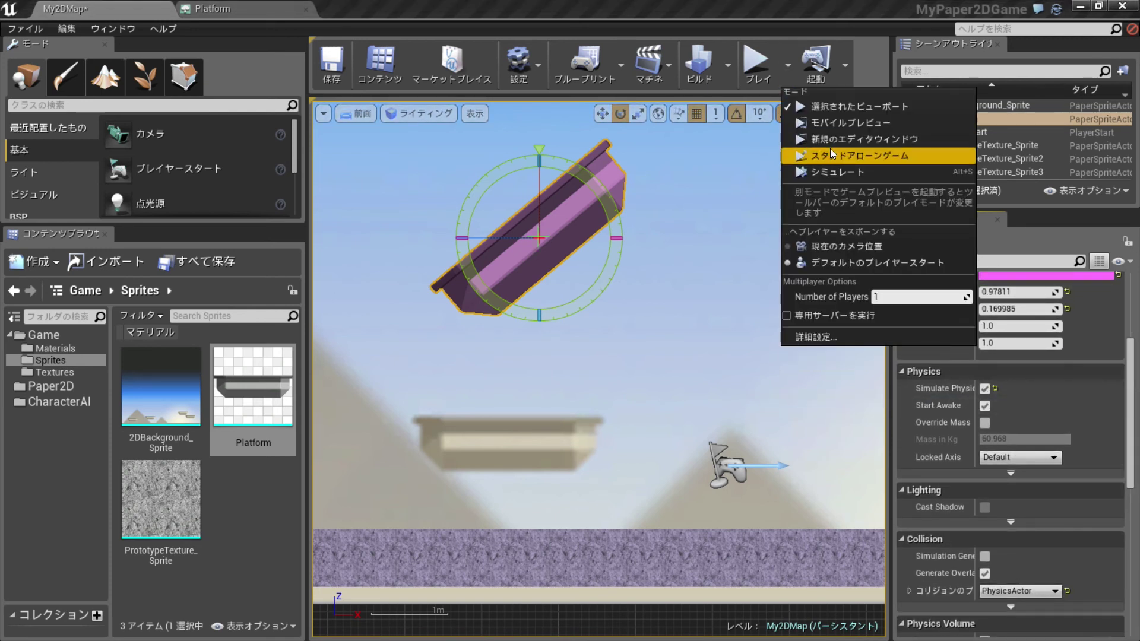
click(838, 172)
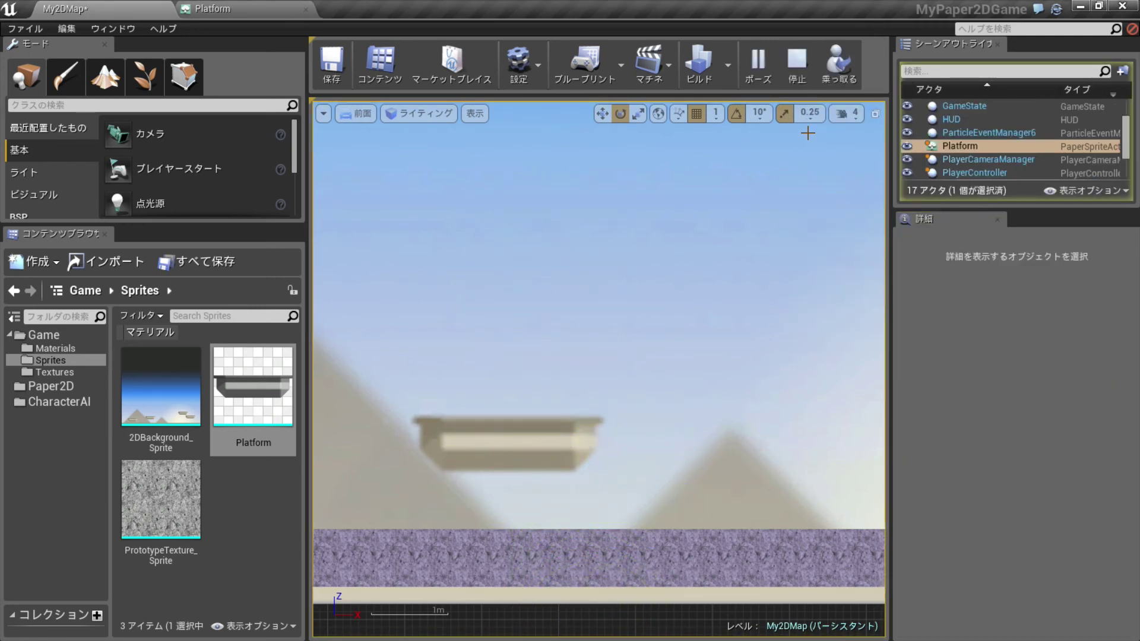
- Stop the simulation and switch the viewport from Front to Perspective around the tilted platform
click(797, 63)
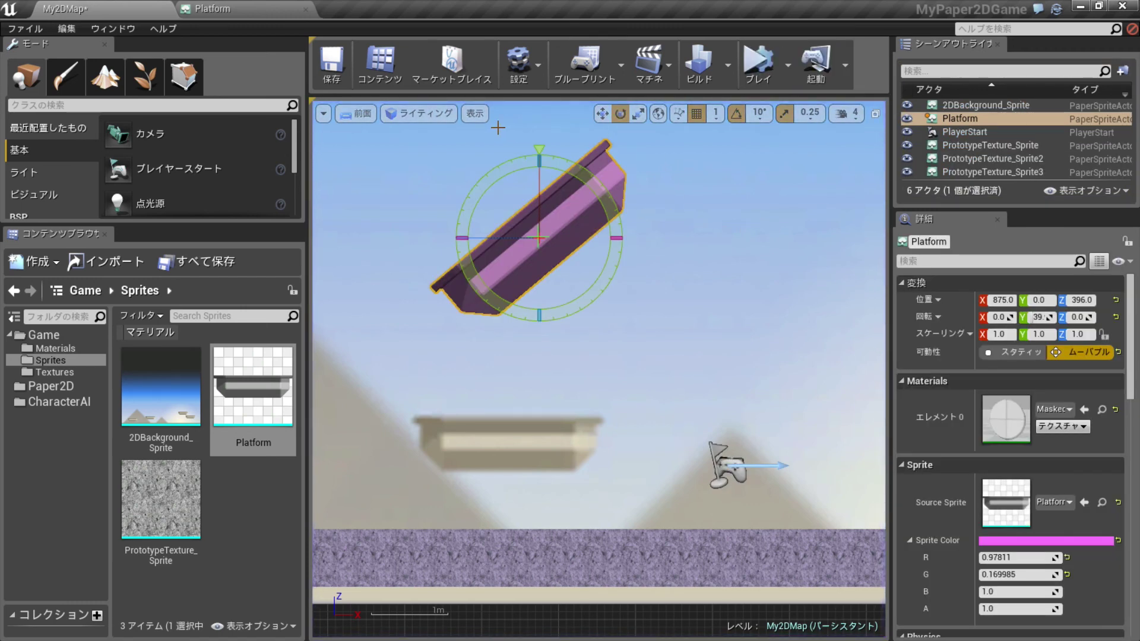
click(358, 113)
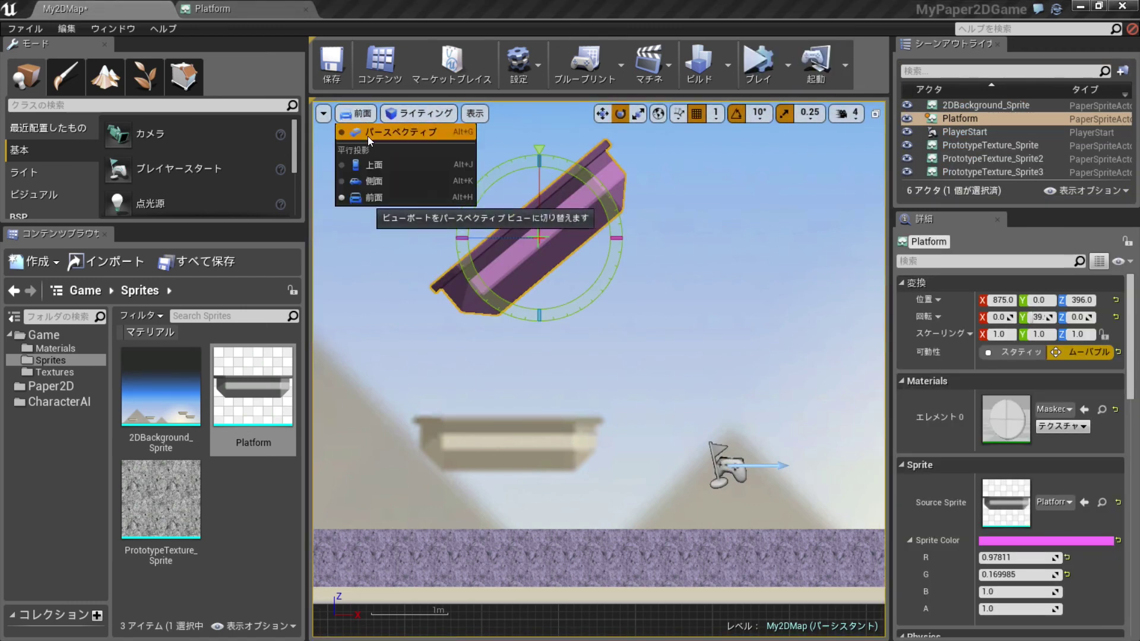
click(368, 131)
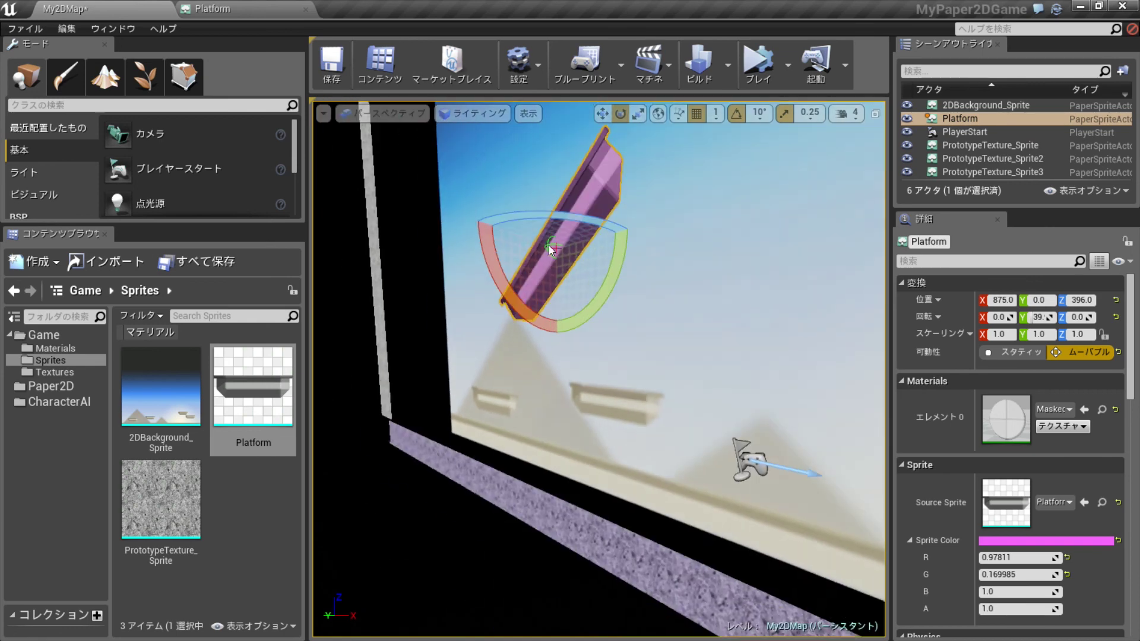
right_drag(551, 249, 594, 256)
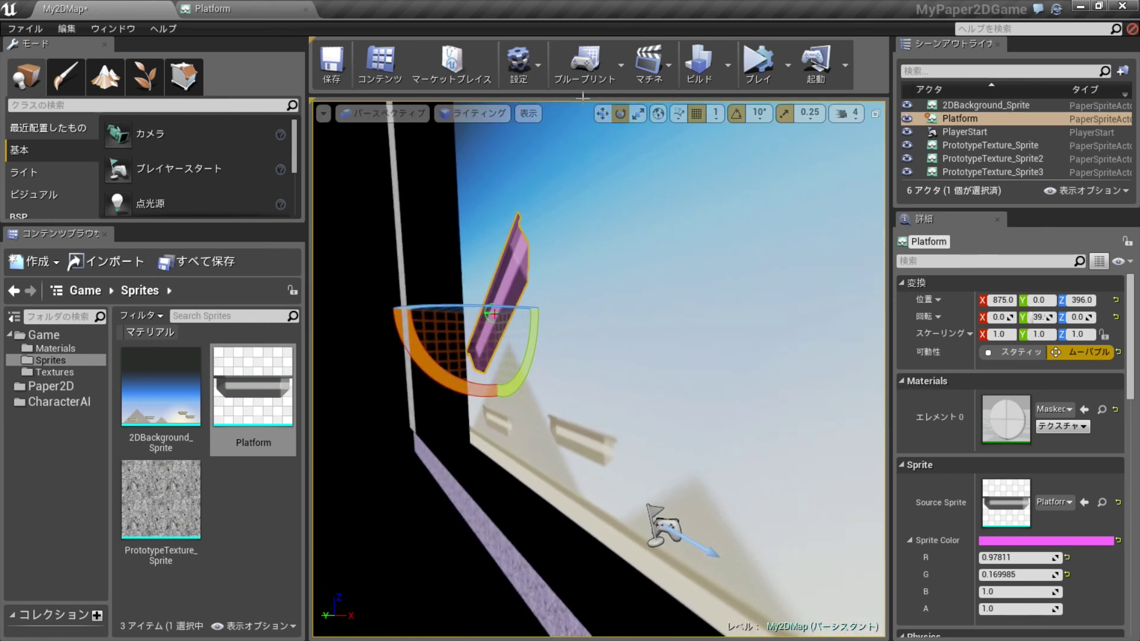
- Play and stop the level, then bring up the Physics Locked Axis choices in Details
click(771, 57)
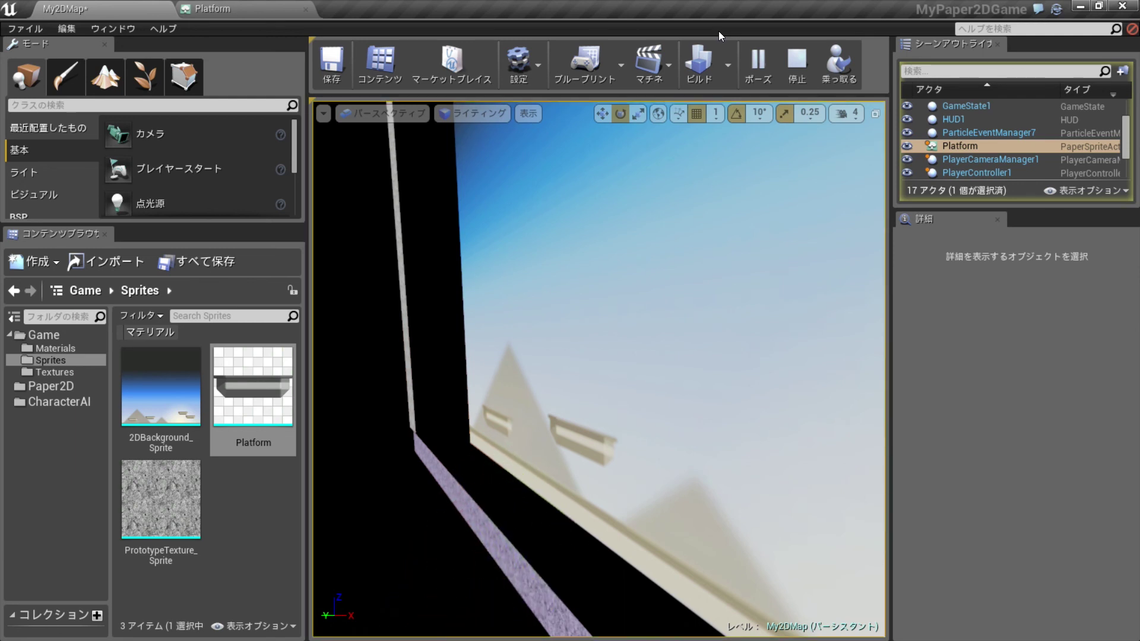
click(797, 60)
right_drag(580, 271, 580, 271)
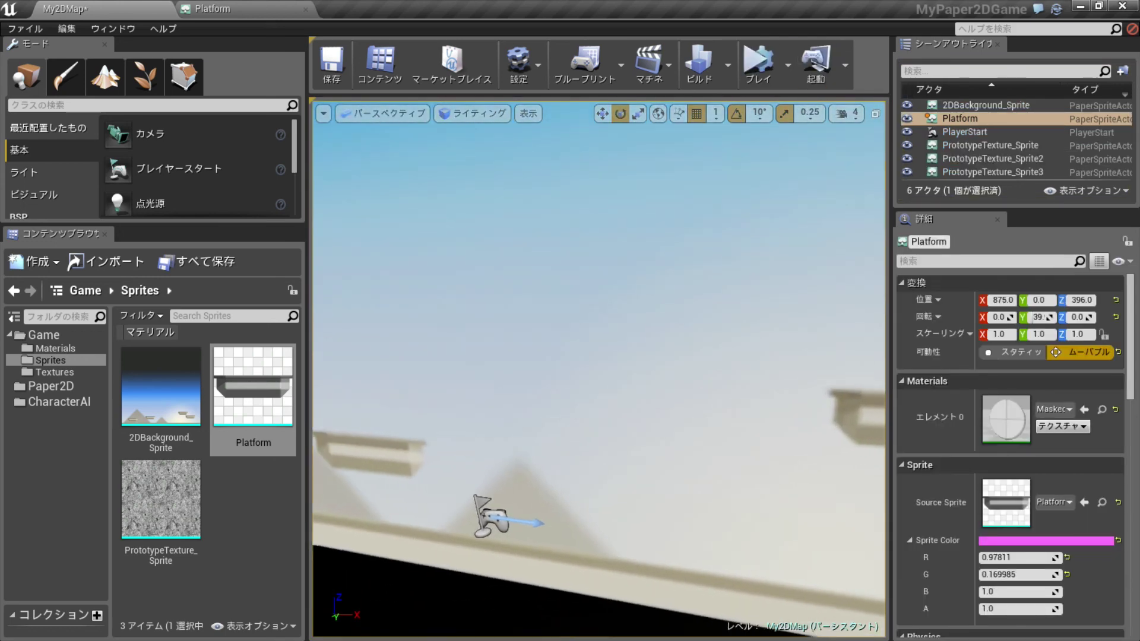
scroll(580, 271, down, 5)
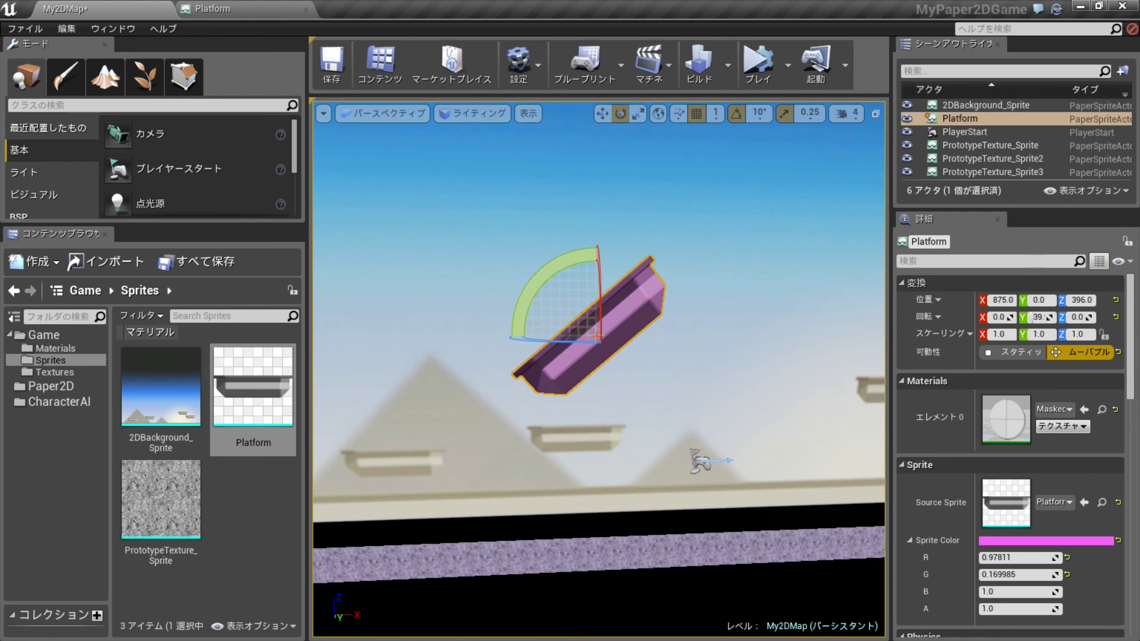
drag(1131, 351, 1139, 433)
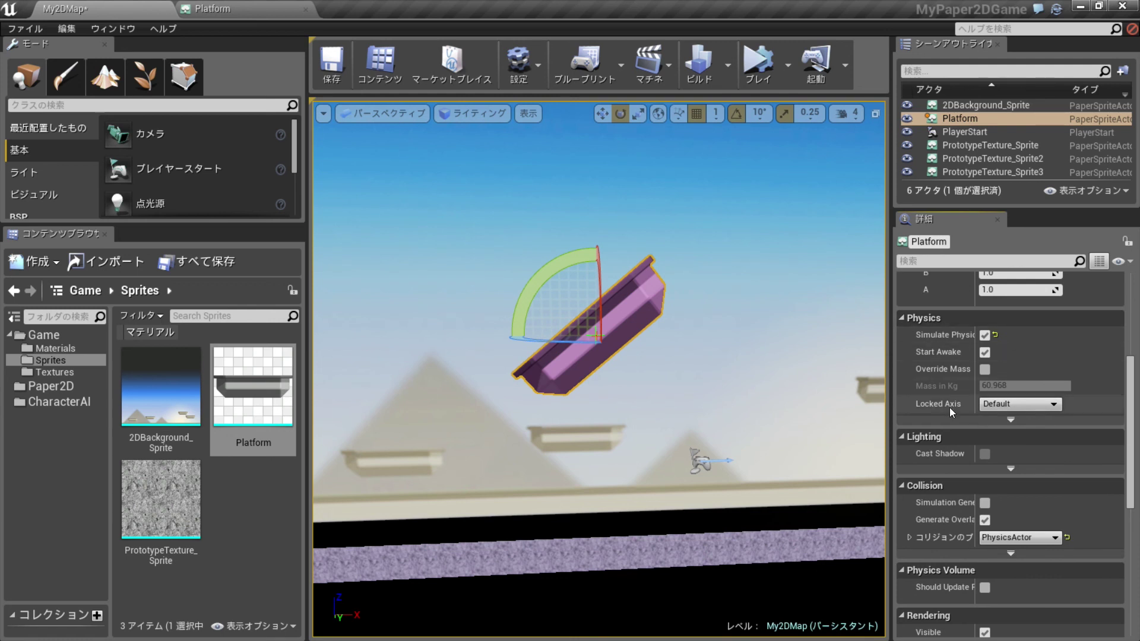
click(1007, 405)
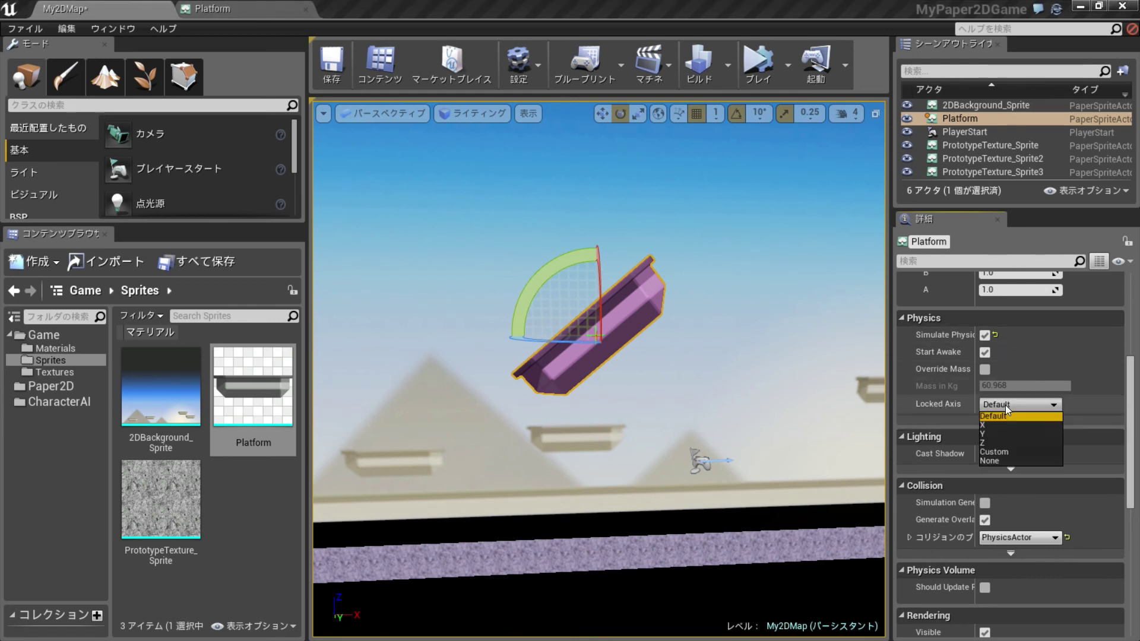
- Lock the Platform's physics to the Y axis and run a test simulation
click(986, 433)
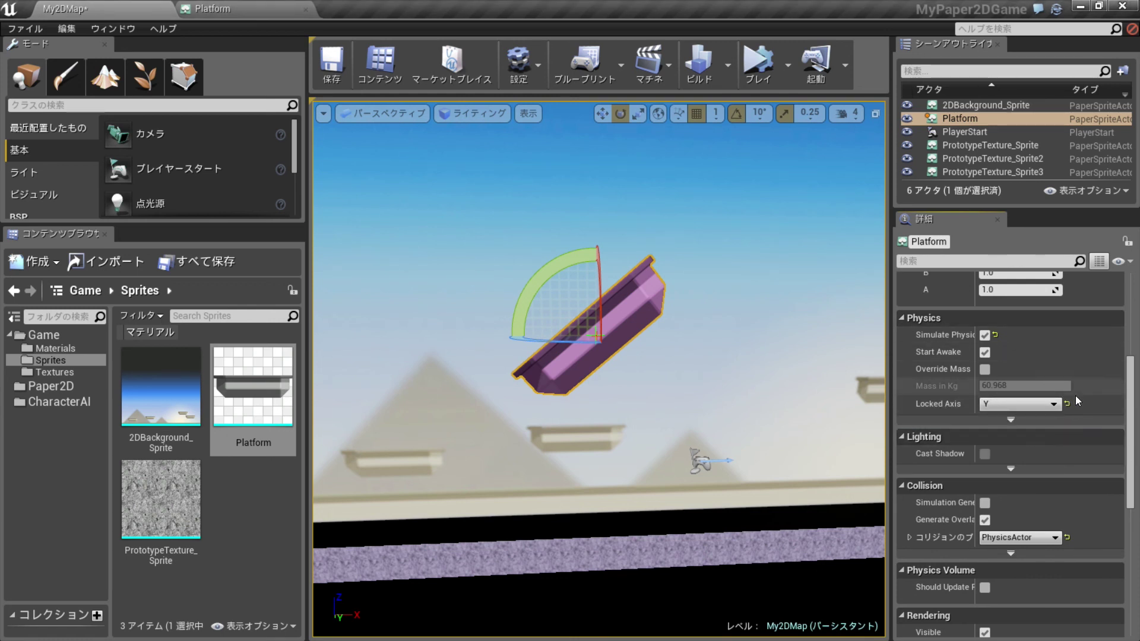
click(752, 67)
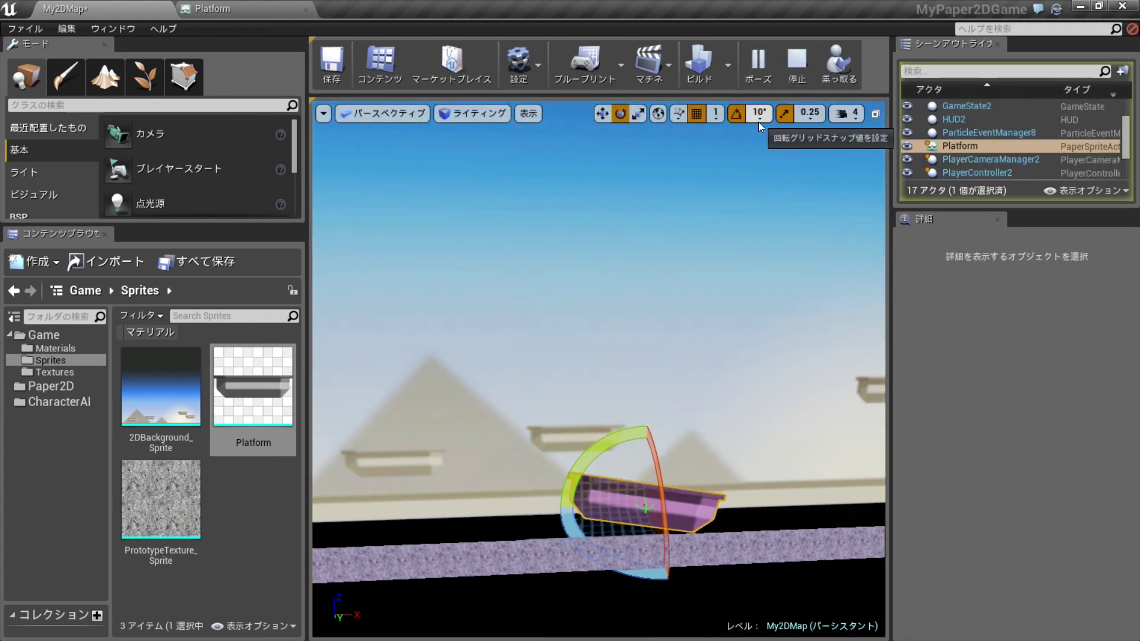
click(791, 64)
right_drag(683, 267, 594, 309)
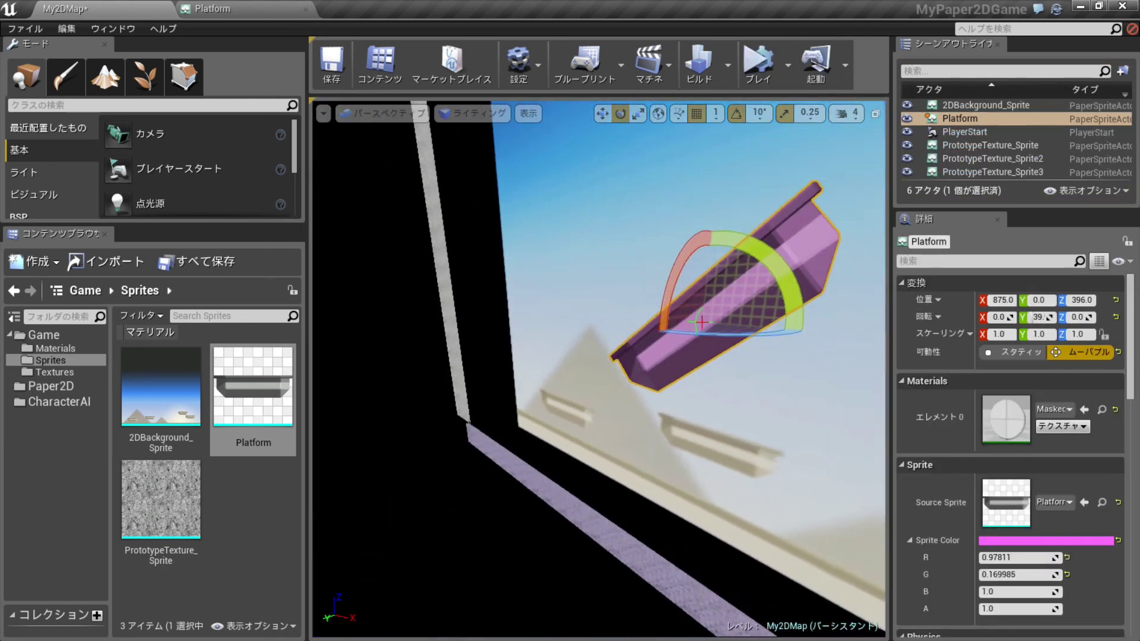
- Re-run the simulation twice, watching the pink platform land on the purple floor
click(754, 82)
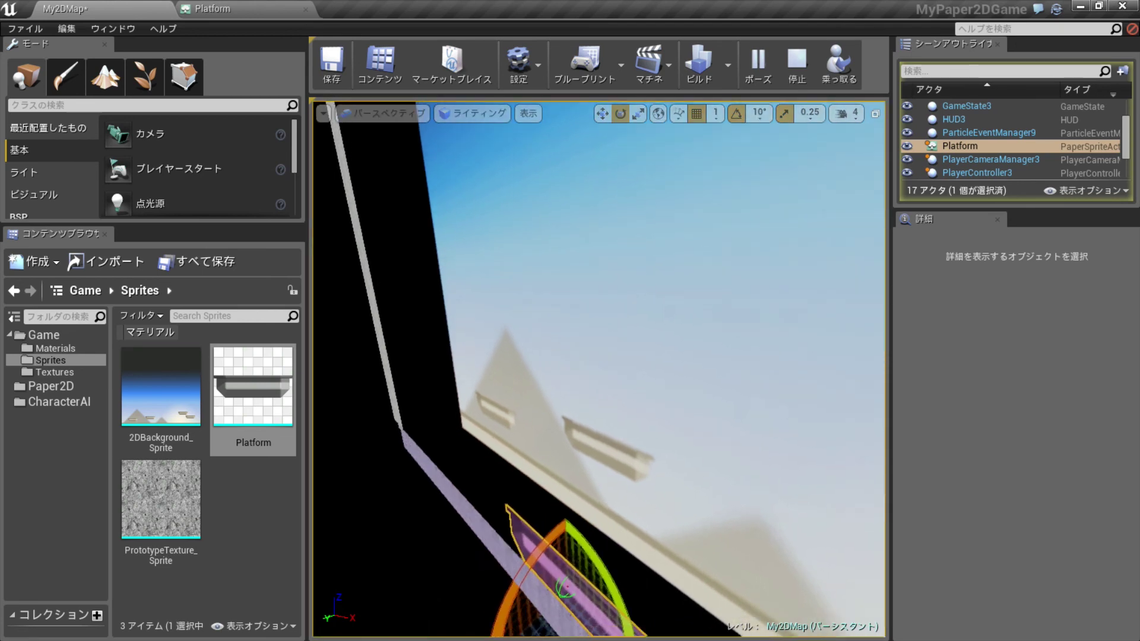
right_drag(744, 341, 731, 309)
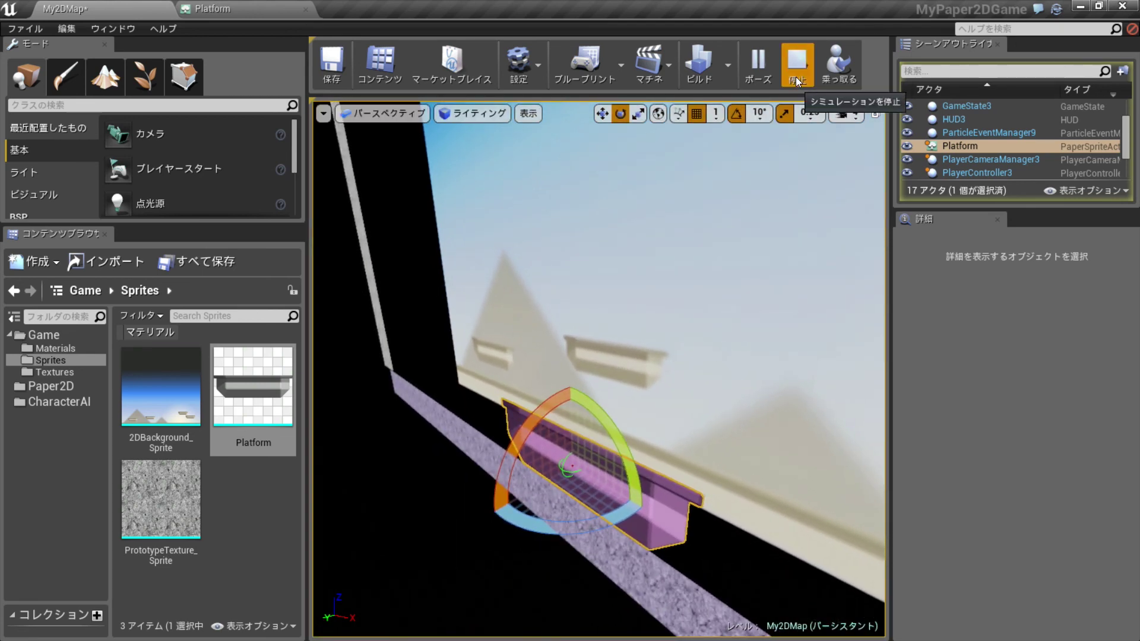
click(795, 77)
click(761, 66)
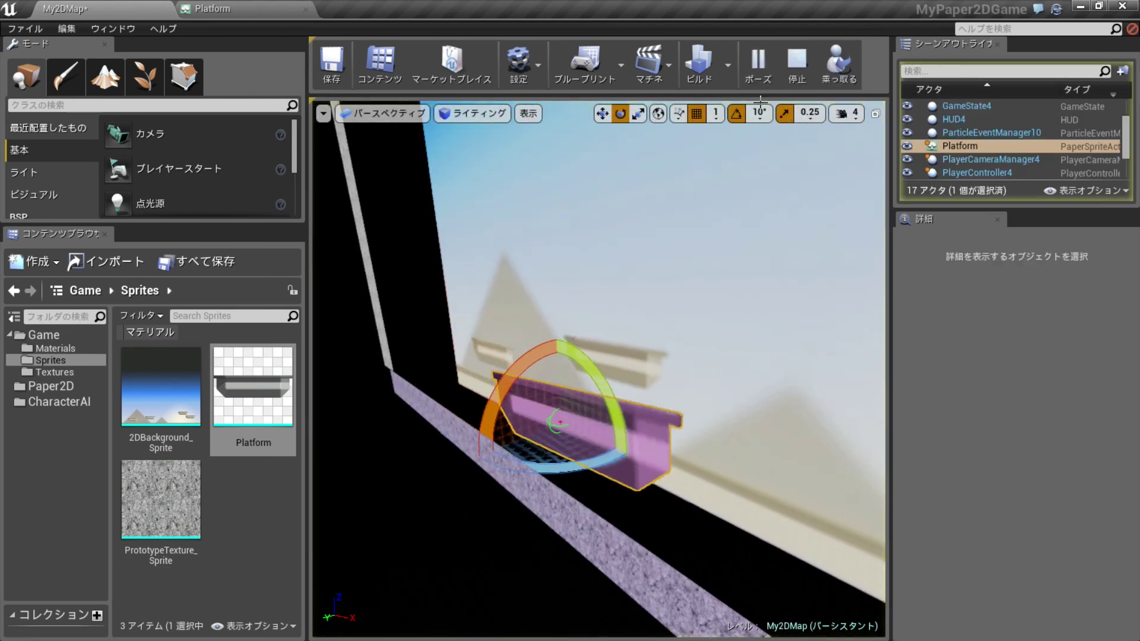
click(788, 63)
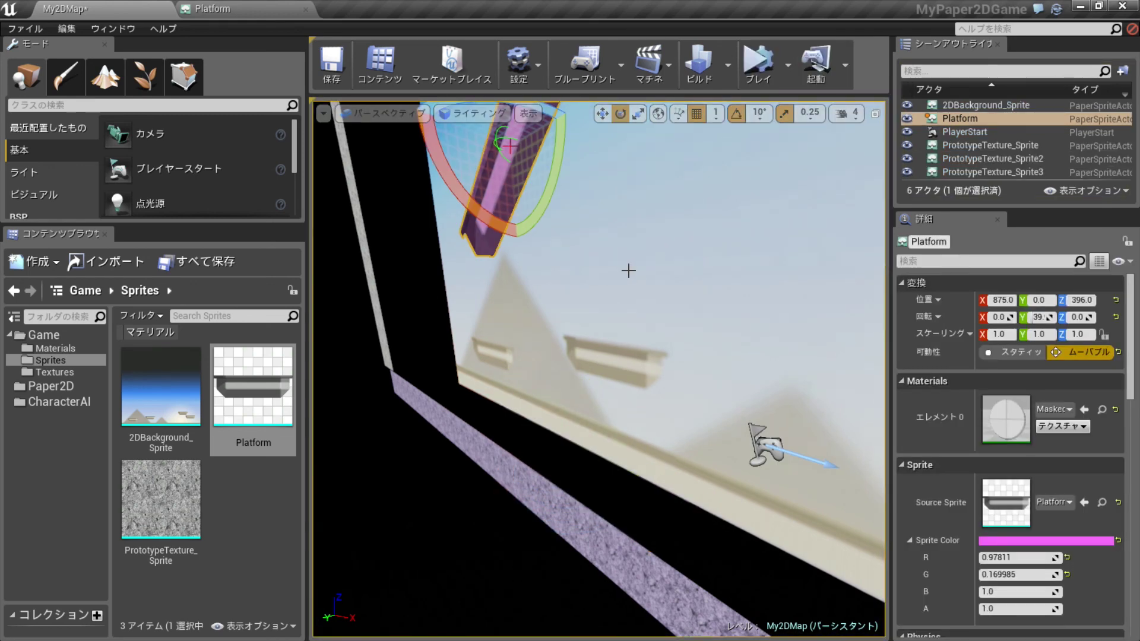
right_drag(612, 274, 588, 255)
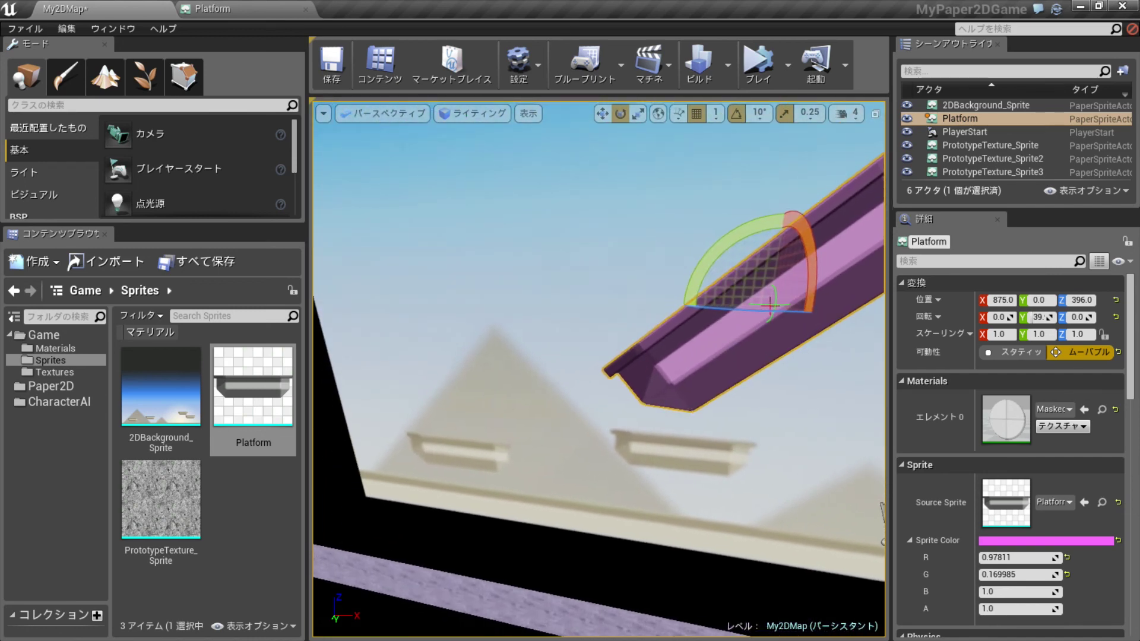
right_drag(588, 255, 653, 311)
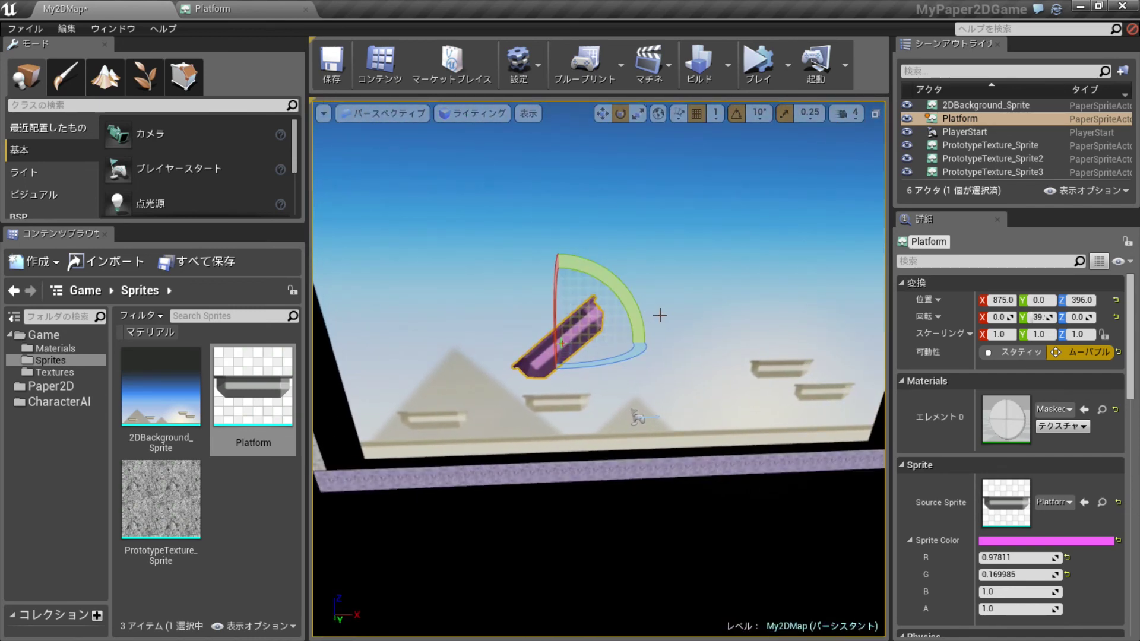